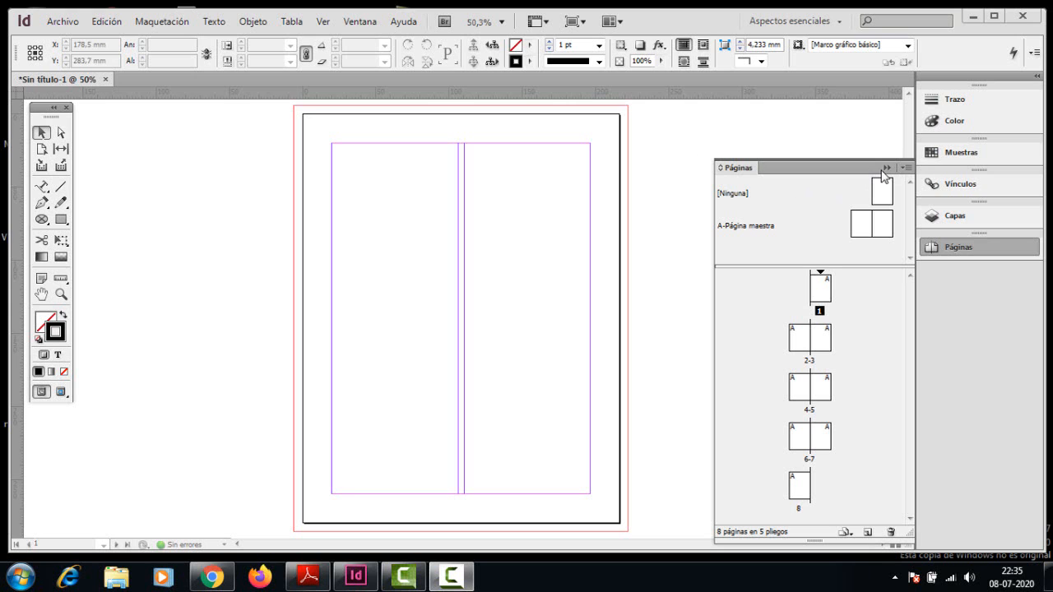
- Collapse the Páginas panel and look through the docked Trazo, Color, Muestras, Vínculos, Capas and Páginas panels in turn
{"action": "left_click", "coordinate": [886, 168]}
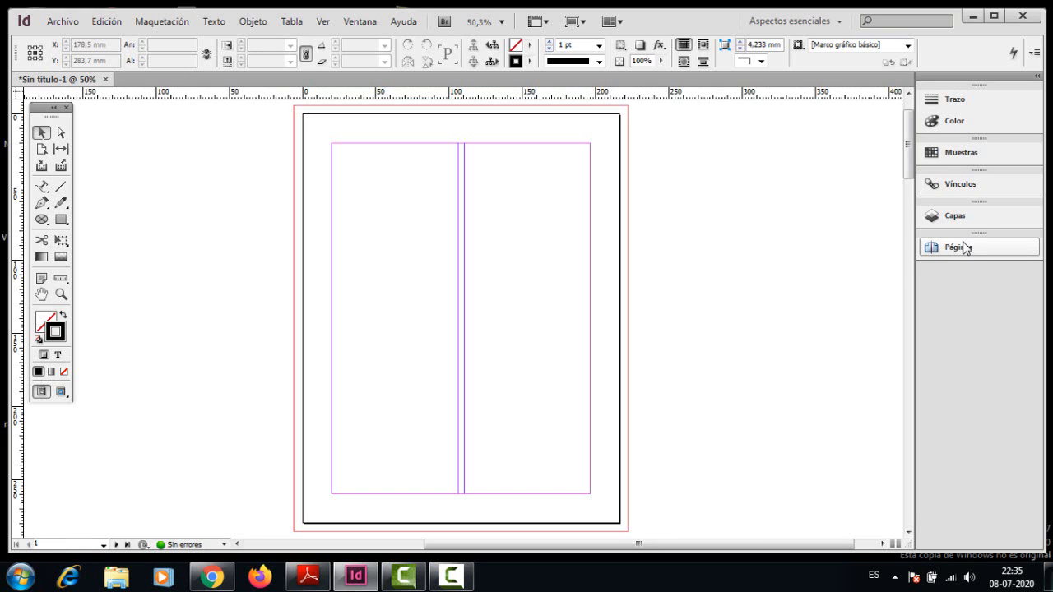
{"action": "left_click", "coordinate": [959, 104]}
{"action": "left_click", "coordinate": [956, 123]}
{"action": "left_click", "coordinate": [961, 153]}
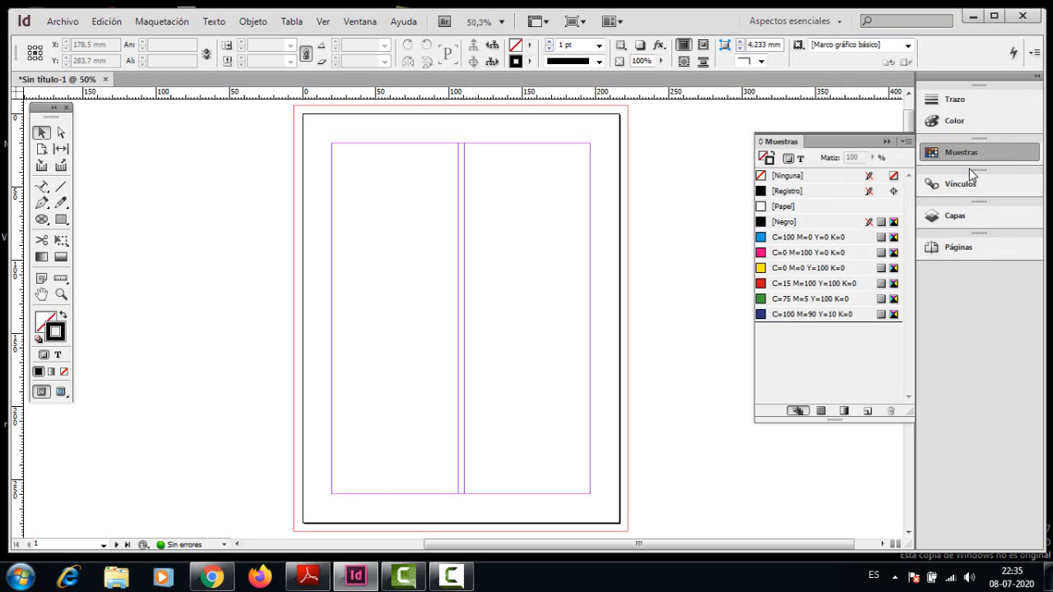
{"action": "left_click", "coordinate": [972, 182]}
{"action": "left_click", "coordinate": [974, 215]}
{"action": "left_click", "coordinate": [975, 247]}
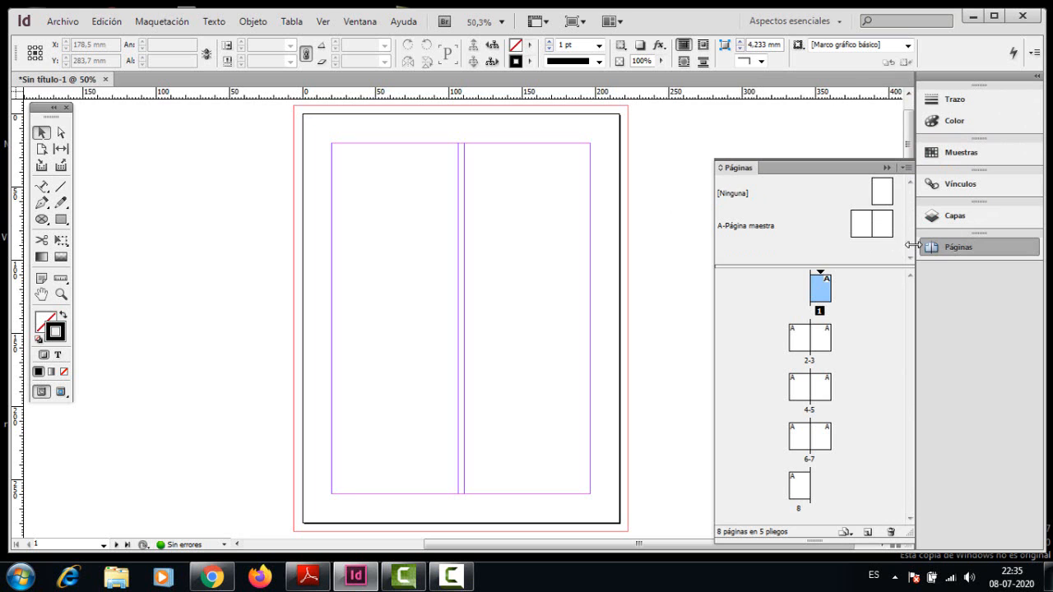
- Detach the Páginas panel from the dock and close it
{"action": "left_click_drag", "start_coordinate": [739, 173], "coordinate": [703, 123]}
{"action": "left_click", "coordinate": [851, 122]}
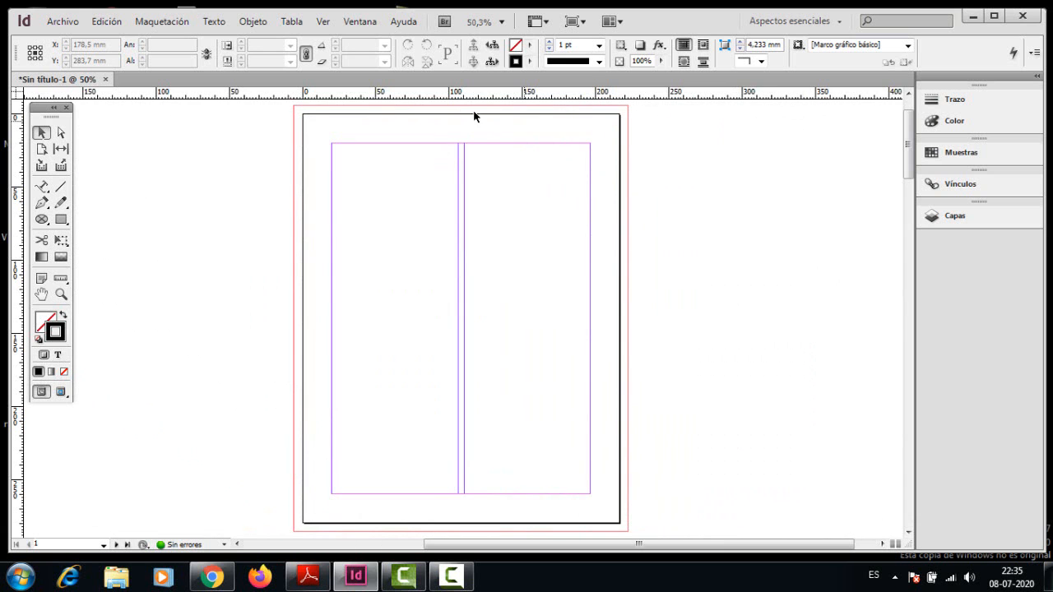
- Reopen the Páginas panel and dock it below Capas
{"action": "left_click", "coordinate": [362, 22]}
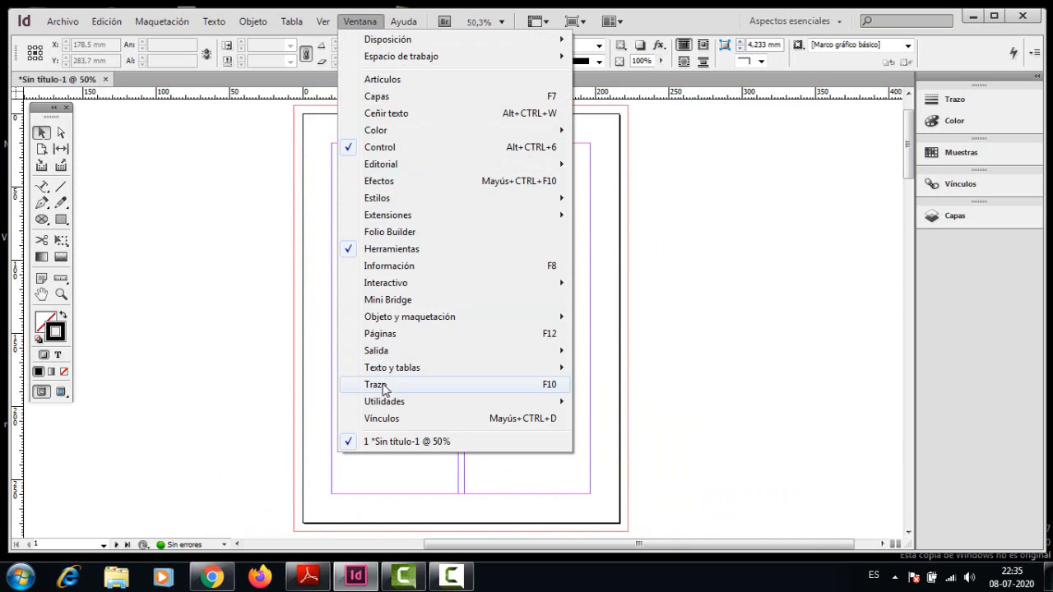
{"action": "left_click", "coordinate": [397, 334]}
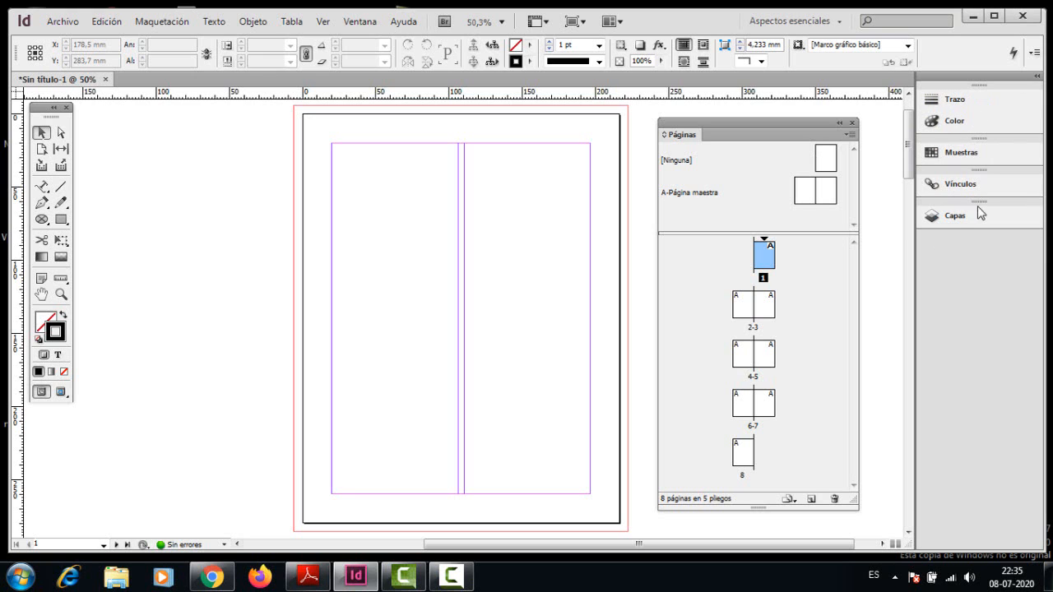
{"action": "left_click_drag", "start_coordinate": [723, 123], "coordinate": [711, 147]}
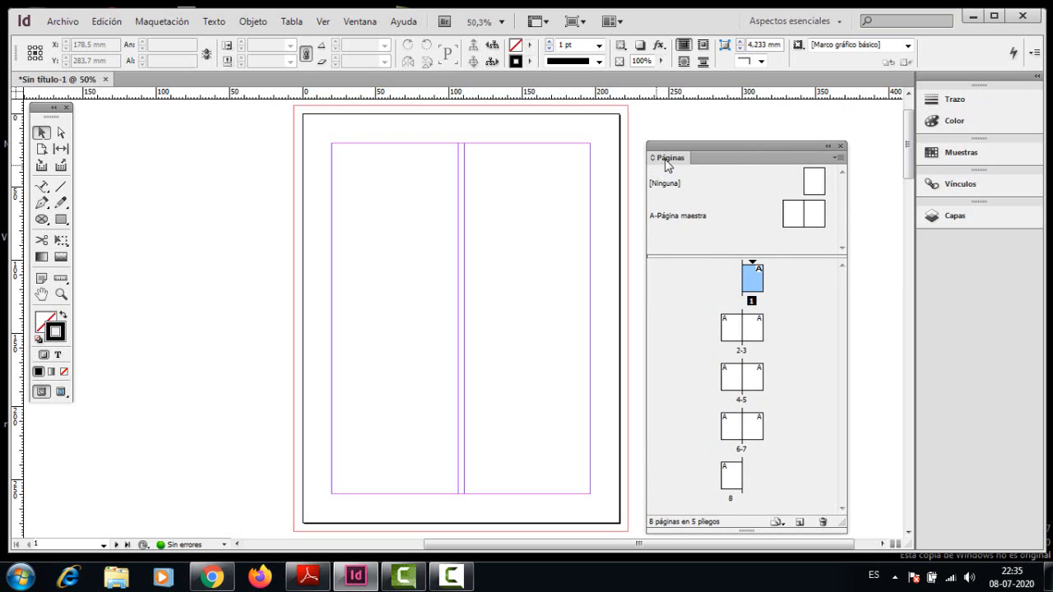
{"action": "left_click_drag", "start_coordinate": [668, 165], "coordinate": [938, 247]}
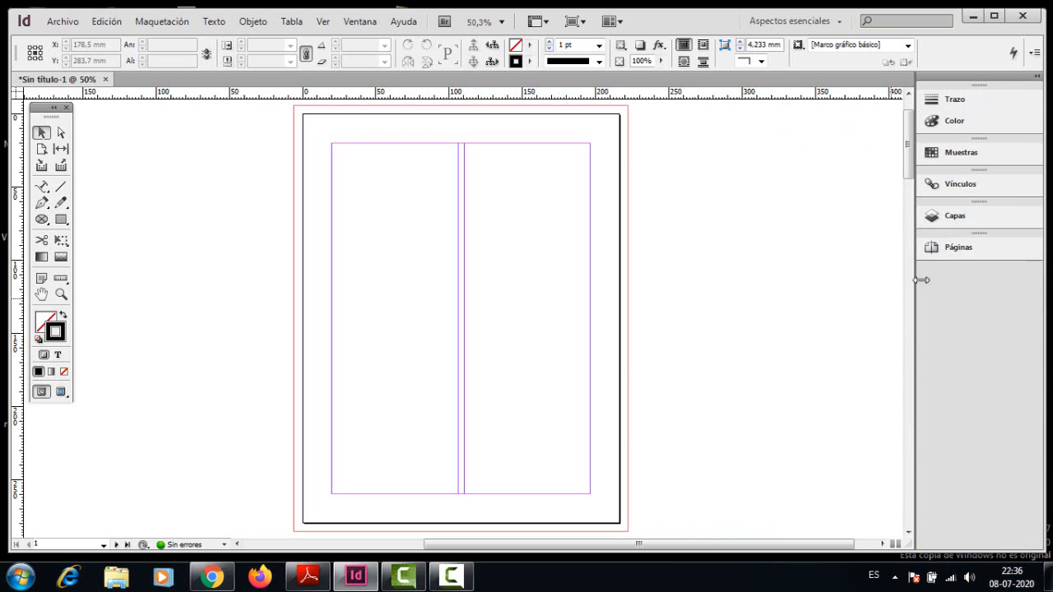
- Expand the docked Páginas panel, detach it as a floating panel and place it beside the document page
{"action": "left_click", "coordinate": [952, 249]}
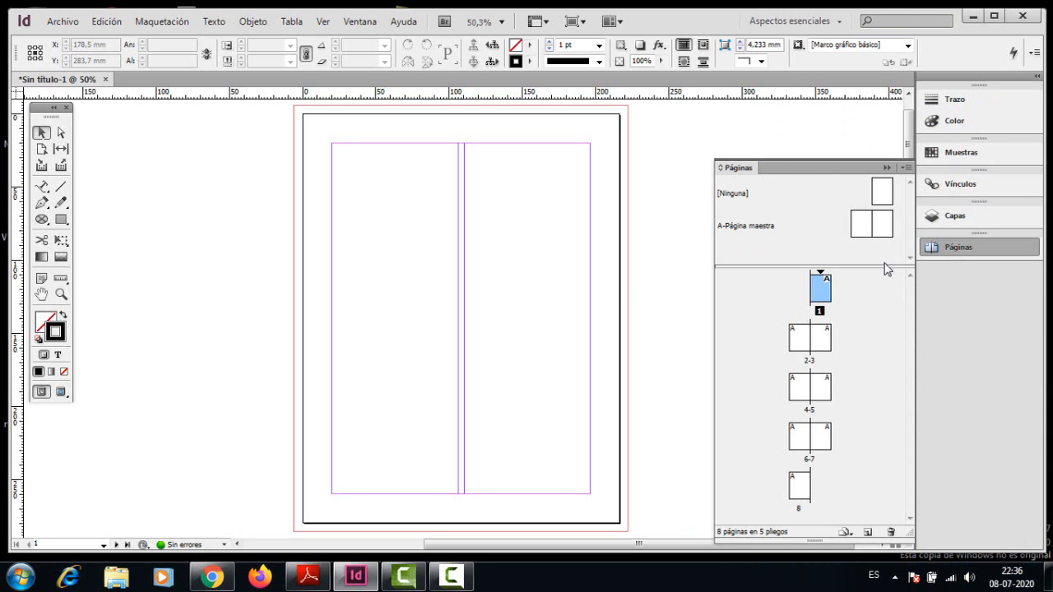
{"action": "left_click_drag", "start_coordinate": [735, 168], "coordinate": [758, 133]}
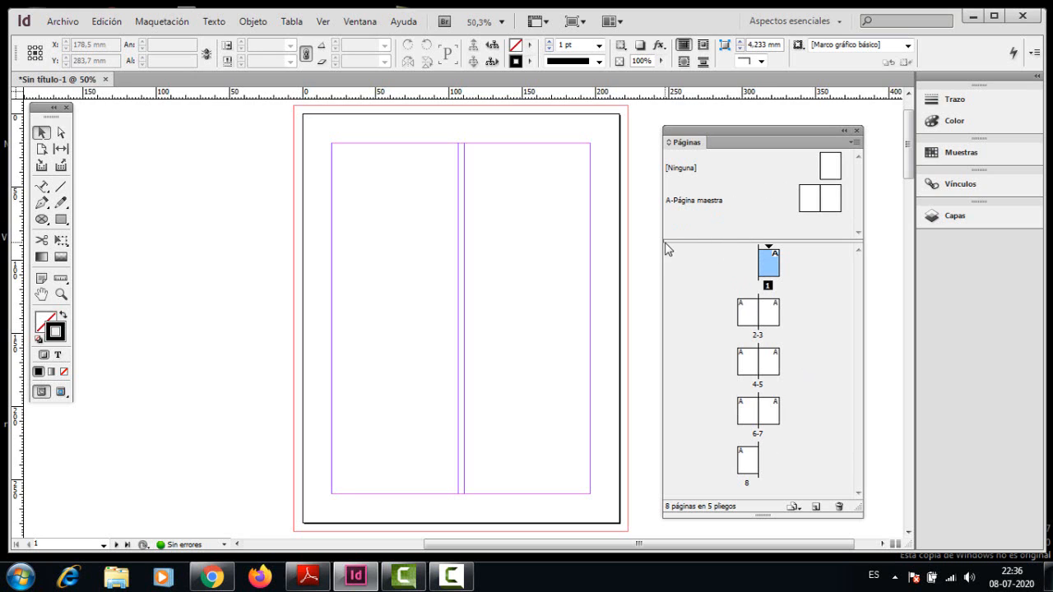
{"action": "left_click_drag", "start_coordinate": [776, 249], "coordinate": [775, 252]}
{"action": "left_click", "coordinate": [794, 311]}
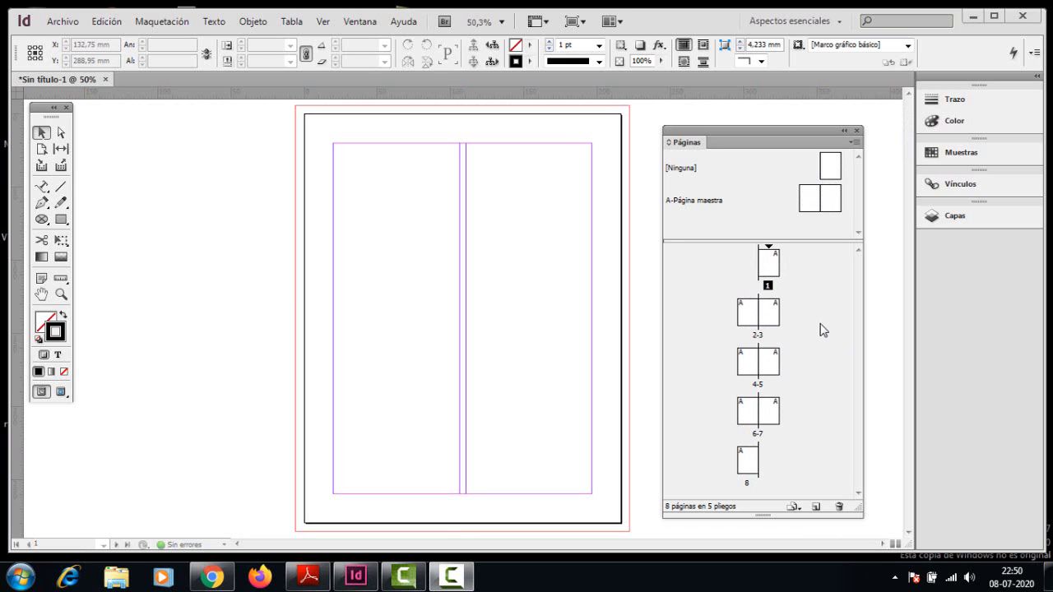
{"action": "left_click_drag", "start_coordinate": [705, 131], "coordinate": [696, 124]}
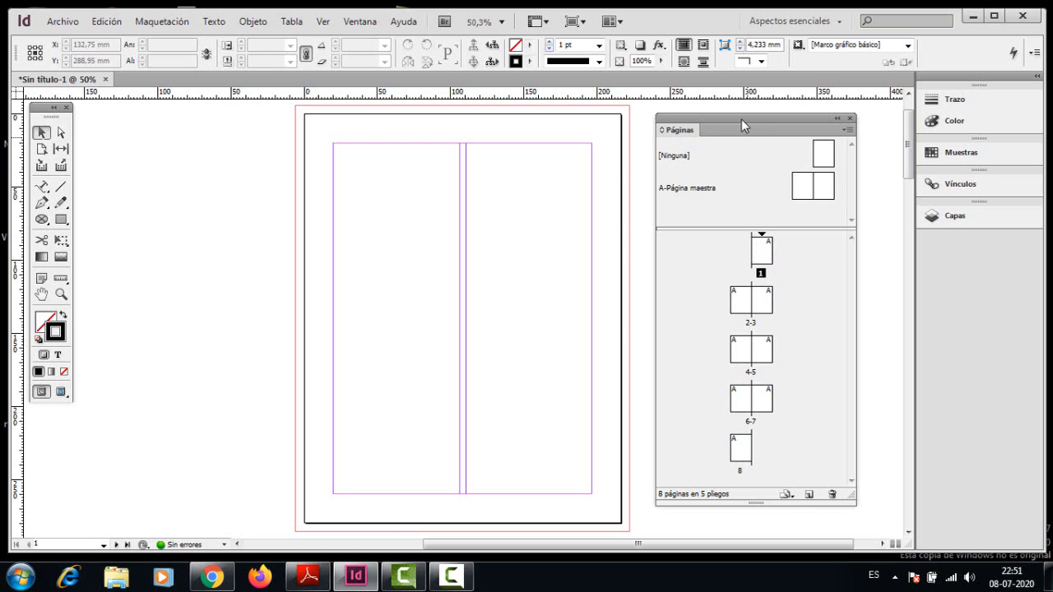
{"action": "left_click_drag", "start_coordinate": [741, 119], "coordinate": [743, 116]}
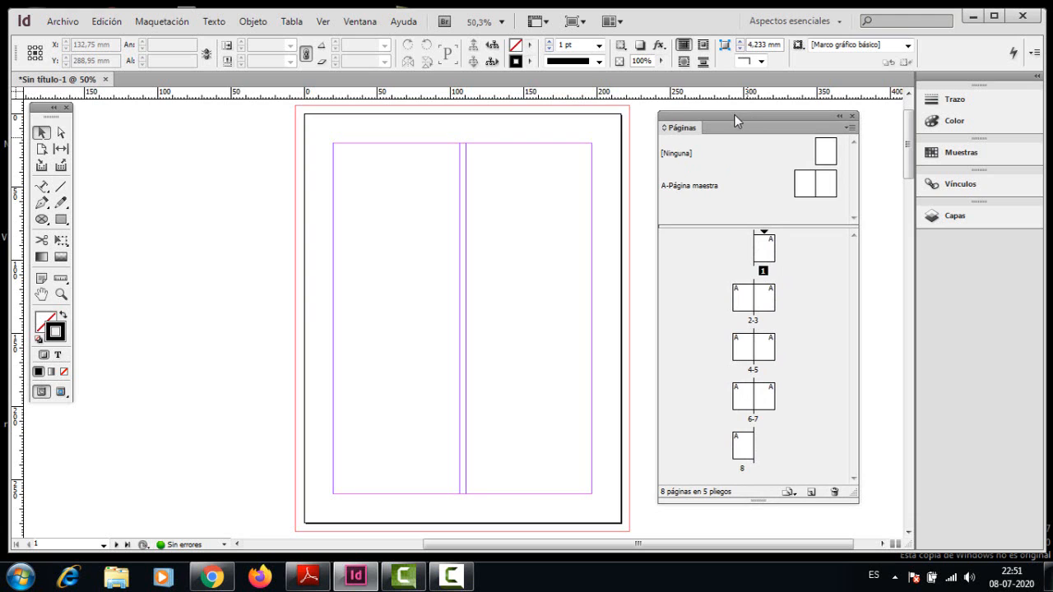
{"action": "left_click_drag", "start_coordinate": [737, 115], "coordinate": [734, 112]}
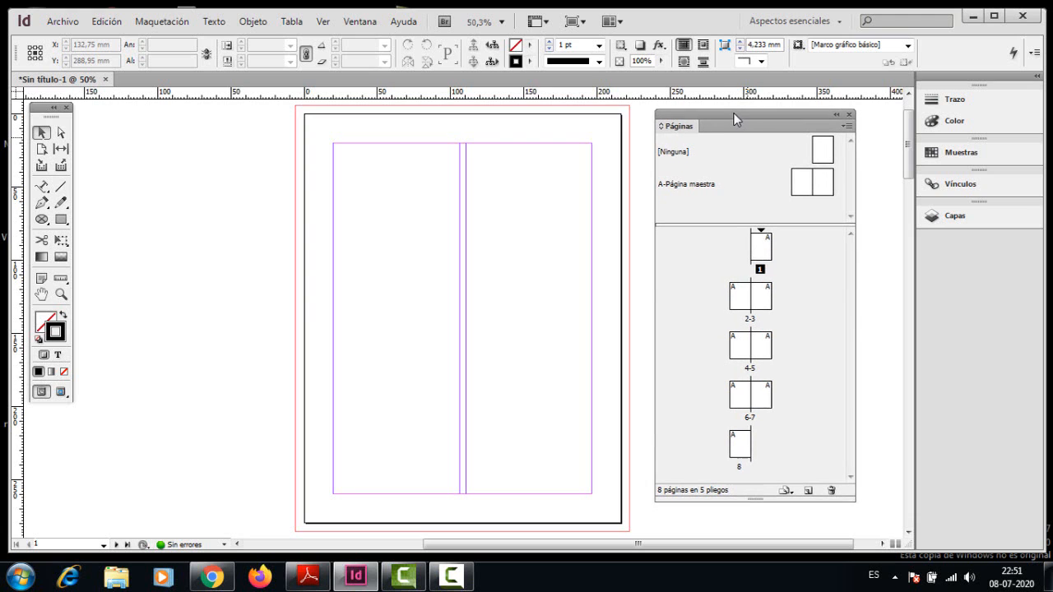
- Start inserting pages and set the insertion position to Antes de la página 1
{"action": "left_click", "coordinate": [846, 128]}
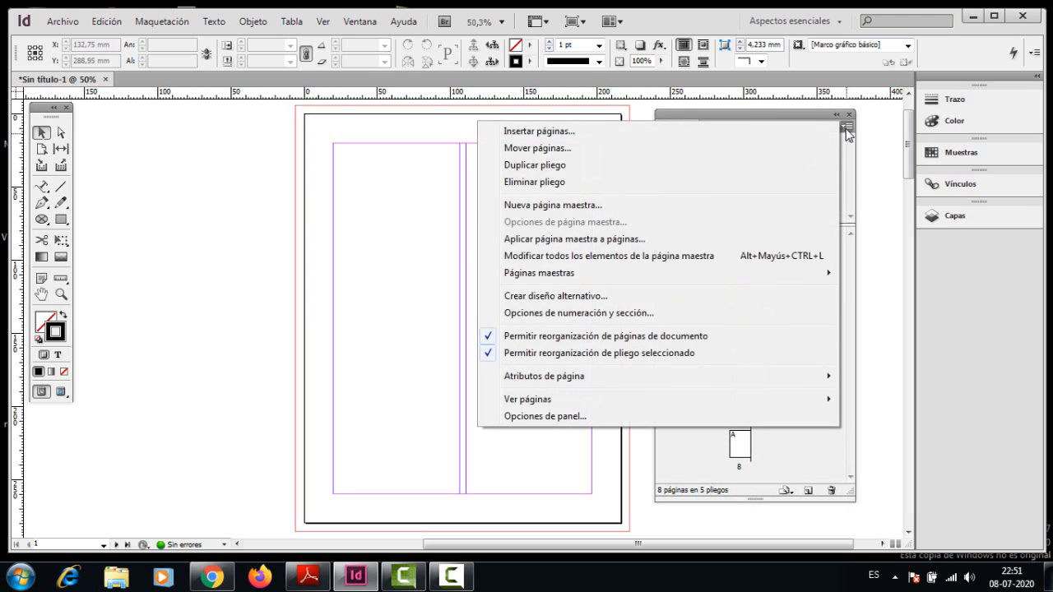
{"action": "left_click", "coordinate": [598, 136]}
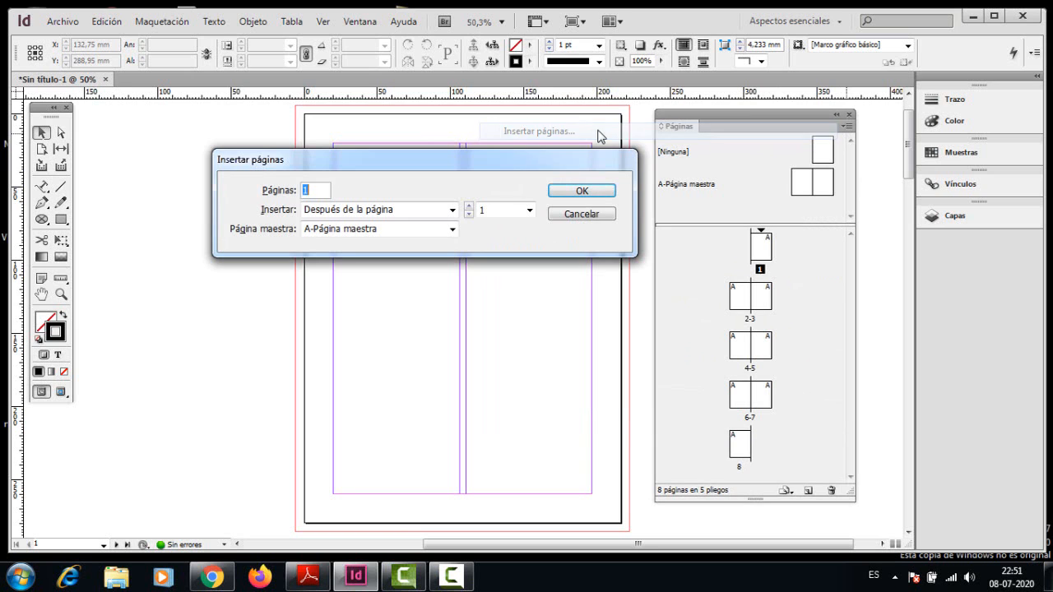
{"action": "left_click_drag", "start_coordinate": [498, 165], "coordinate": [548, 130]}
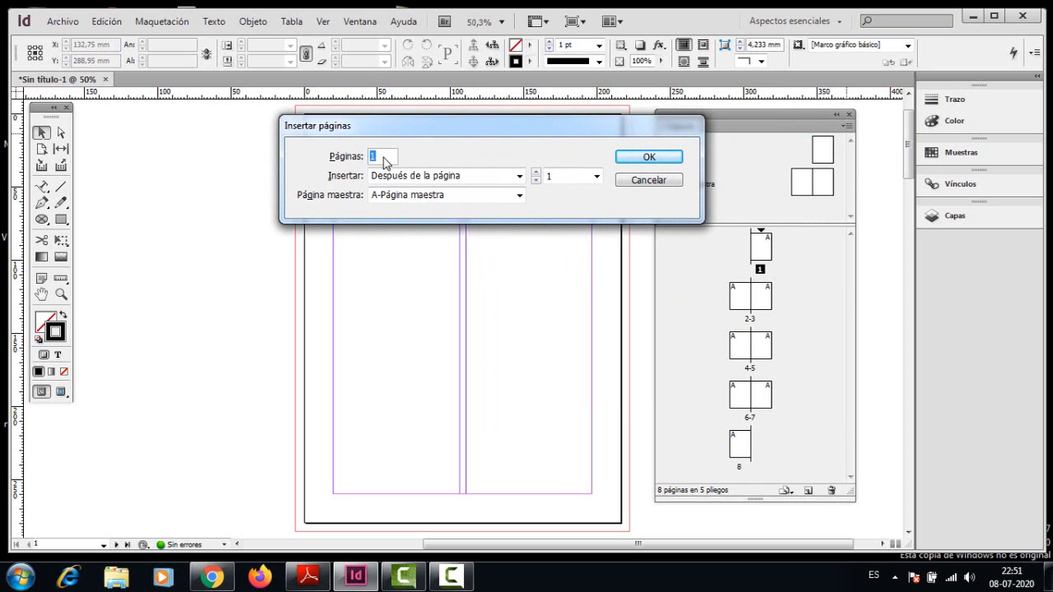
{"action": "left_click_drag", "start_coordinate": [425, 130], "coordinate": [467, 126]}
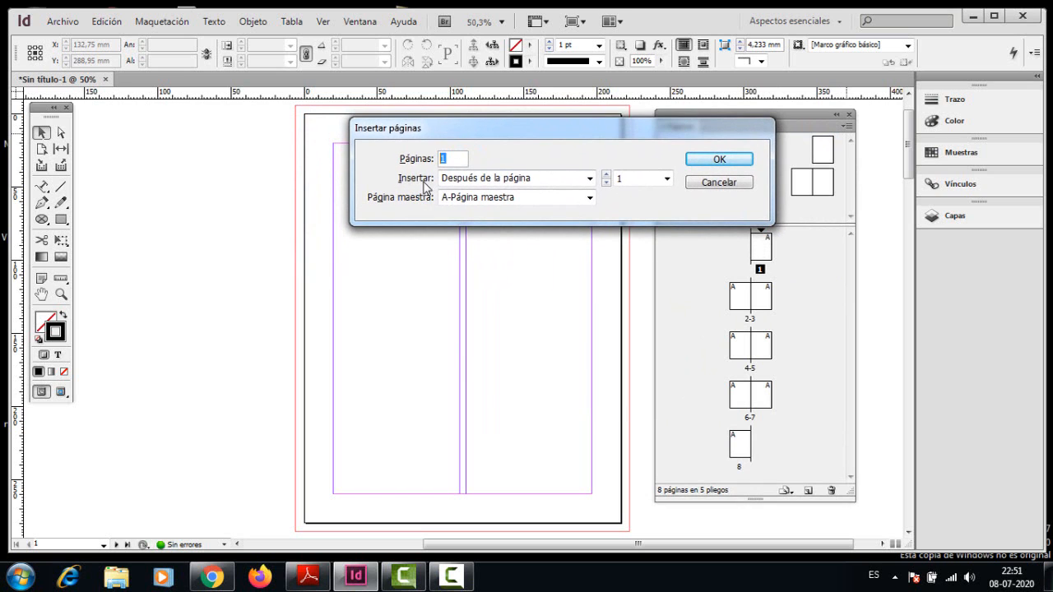
{"action": "left_click", "coordinate": [589, 178]}
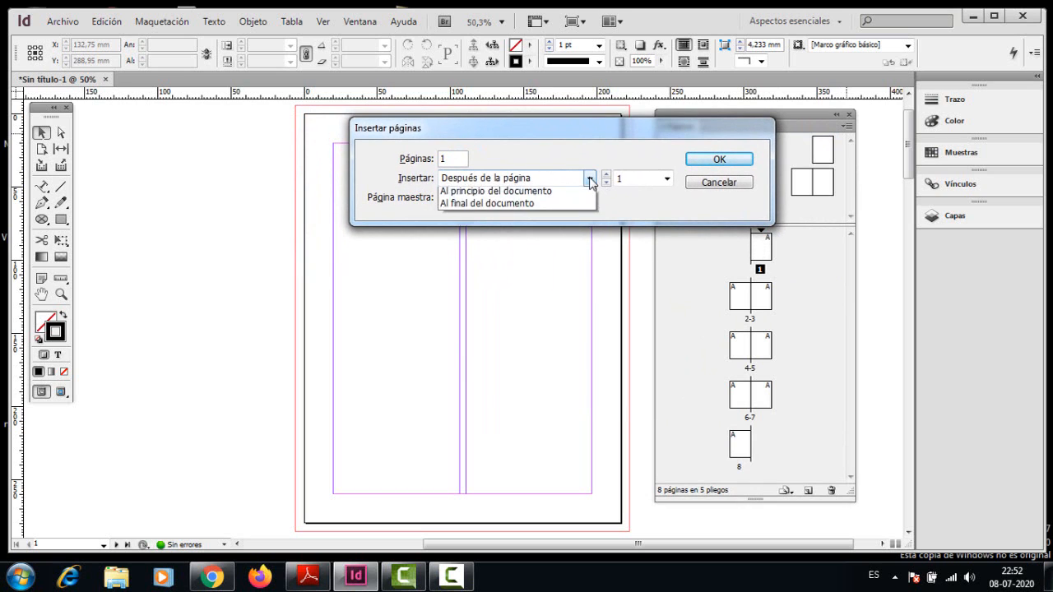
{"action": "left_click", "coordinate": [538, 197]}
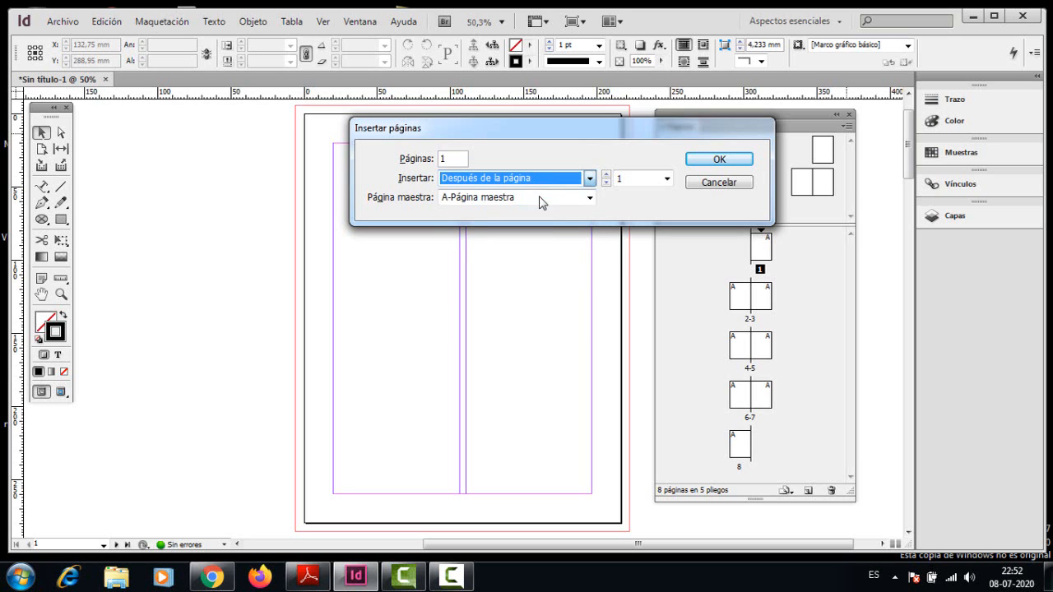
{"action": "left_click", "coordinate": [589, 179]}
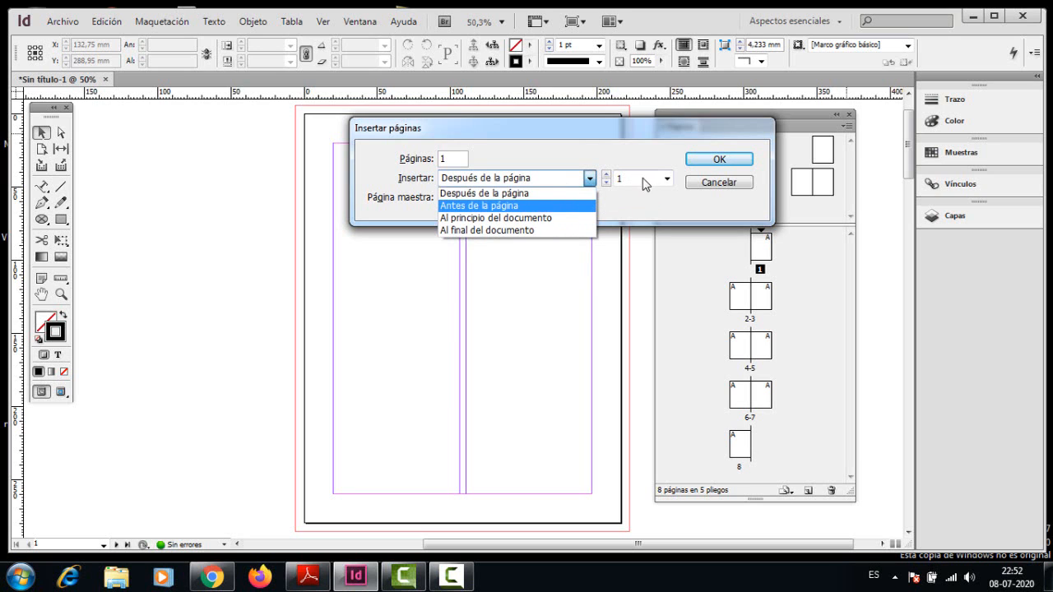
{"action": "left_click", "coordinate": [525, 207]}
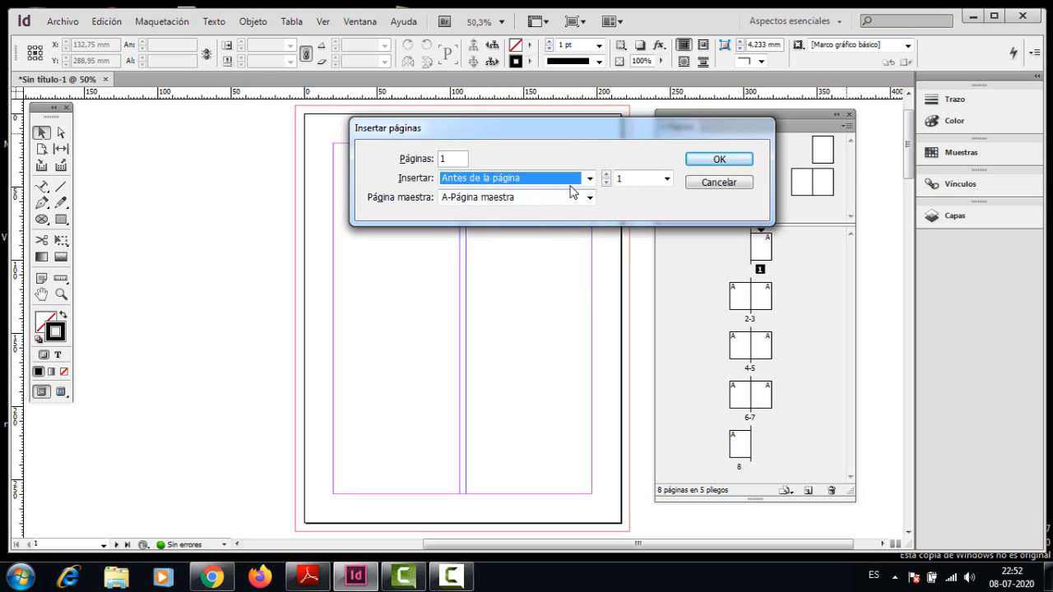
{"action": "left_click", "coordinate": [575, 179]}
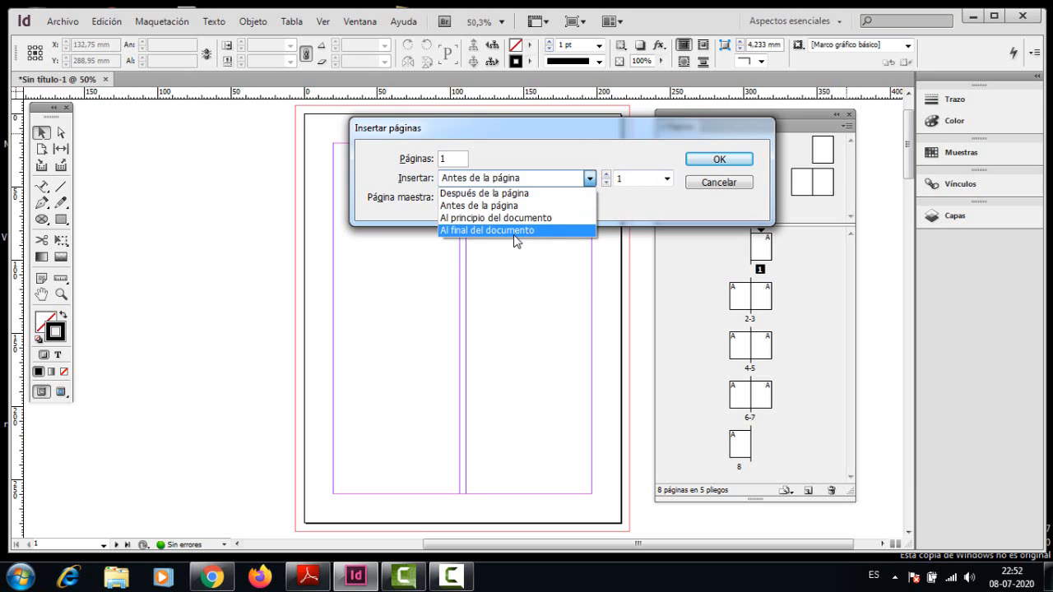
{"action": "left_click", "coordinate": [538, 136]}
- Set the number of pages to insert to 4, based on A-Página maestra, and insert them
{"action": "left_click_drag", "start_coordinate": [548, 135], "coordinate": [439, 167]}
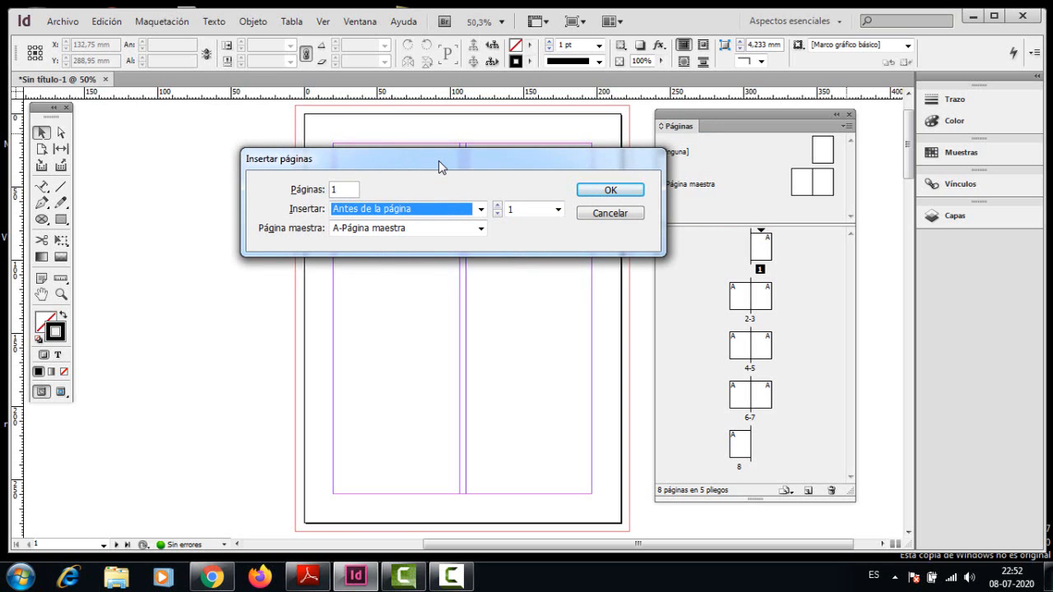
{"action": "left_click", "coordinate": [343, 192]}
{"action": "left_click_drag", "start_coordinate": [343, 194], "coordinate": [305, 184]}
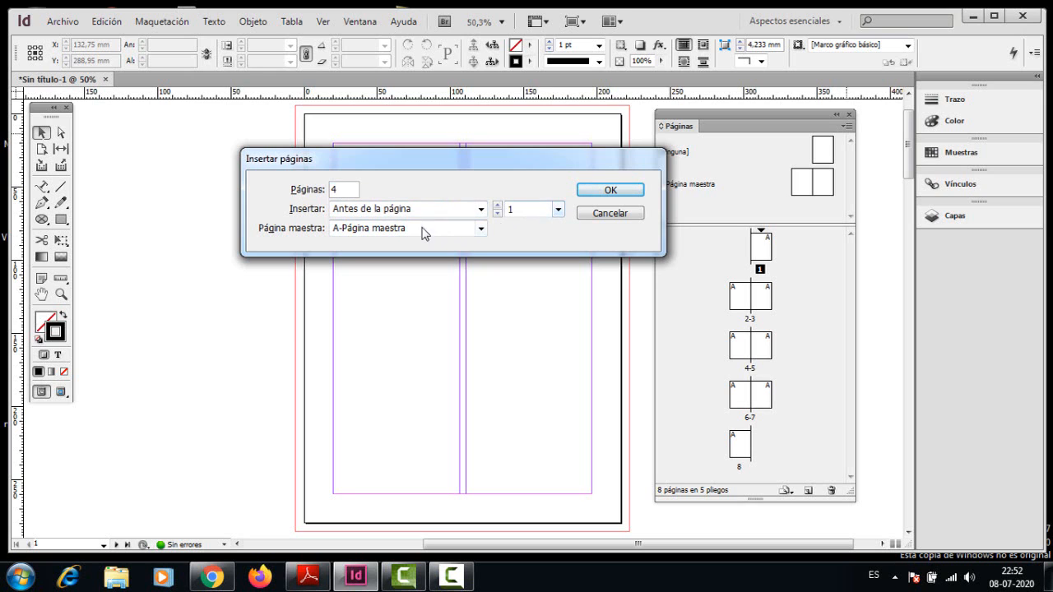
{"action": "left_click_drag", "start_coordinate": [445, 161], "coordinate": [467, 157]}
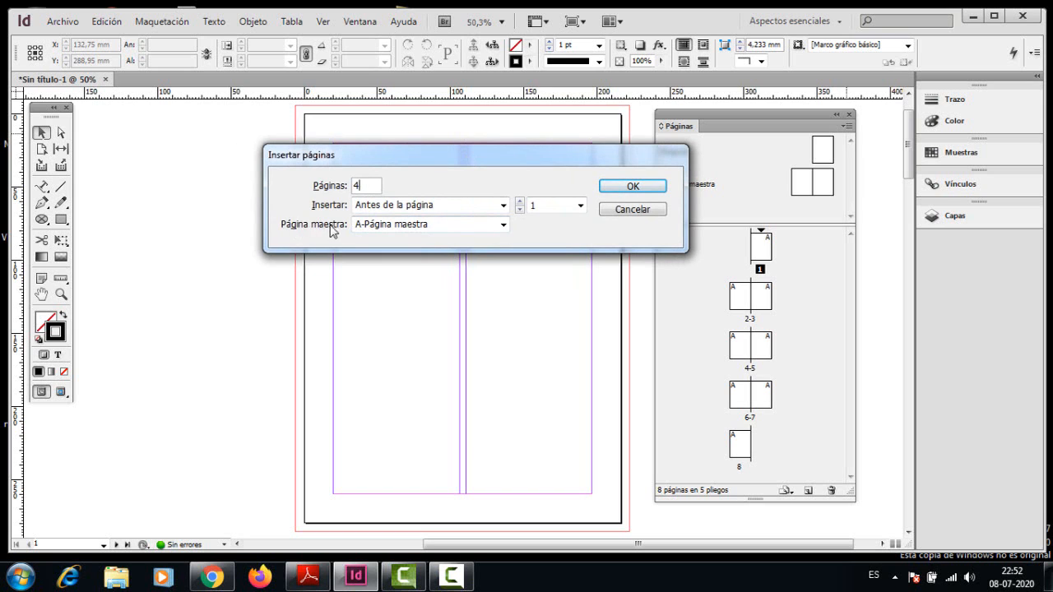
{"action": "left_click_drag", "start_coordinate": [423, 165], "coordinate": [340, 189]}
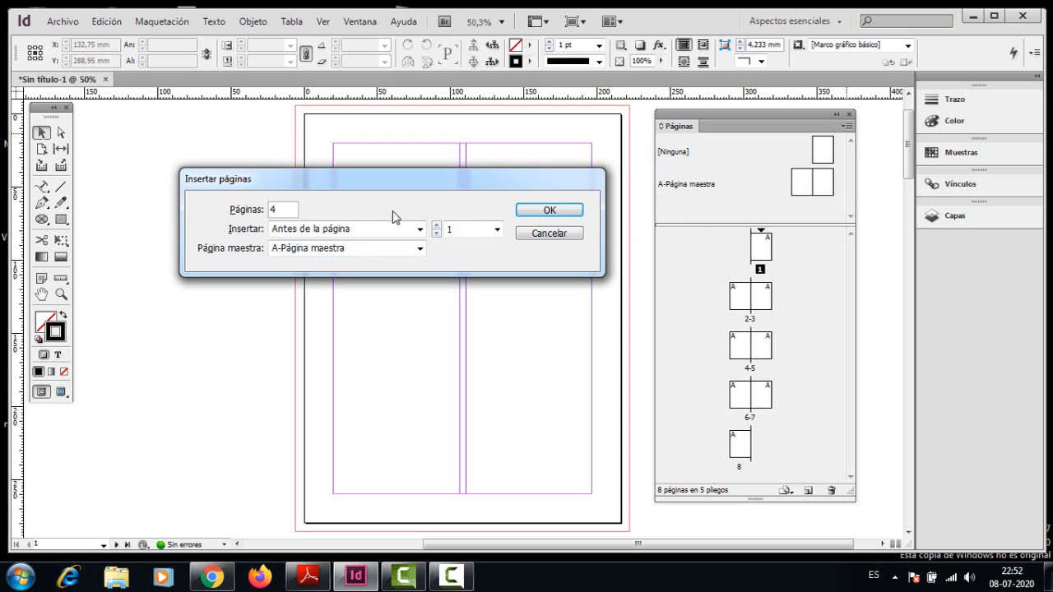
{"action": "left_click_drag", "start_coordinate": [348, 182], "coordinate": [366, 180]}
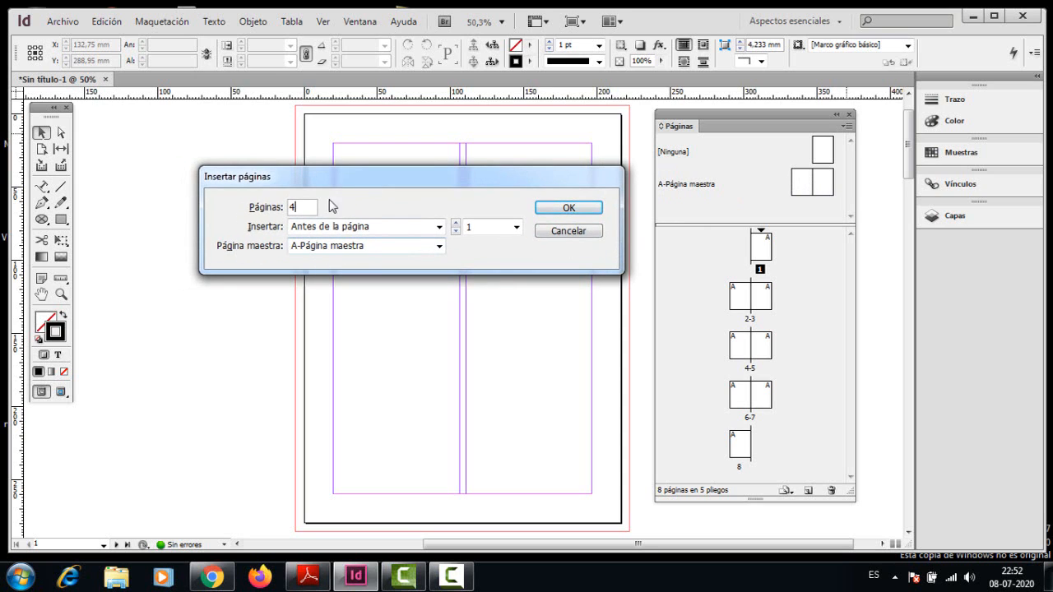
{"action": "left_click_drag", "start_coordinate": [396, 183], "coordinate": [385, 182]}
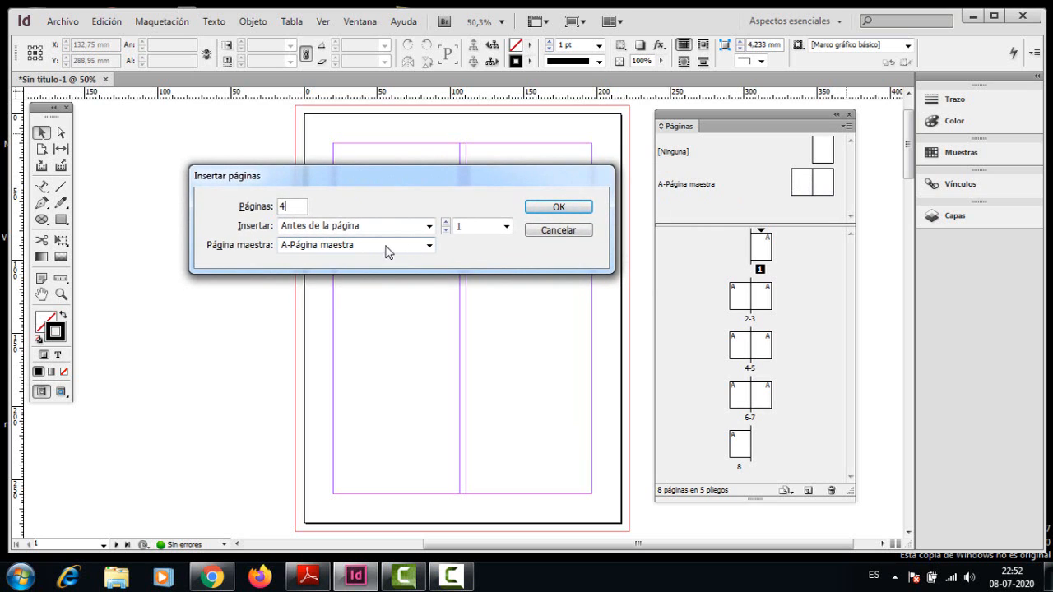
{"action": "left_click", "coordinate": [561, 211]}
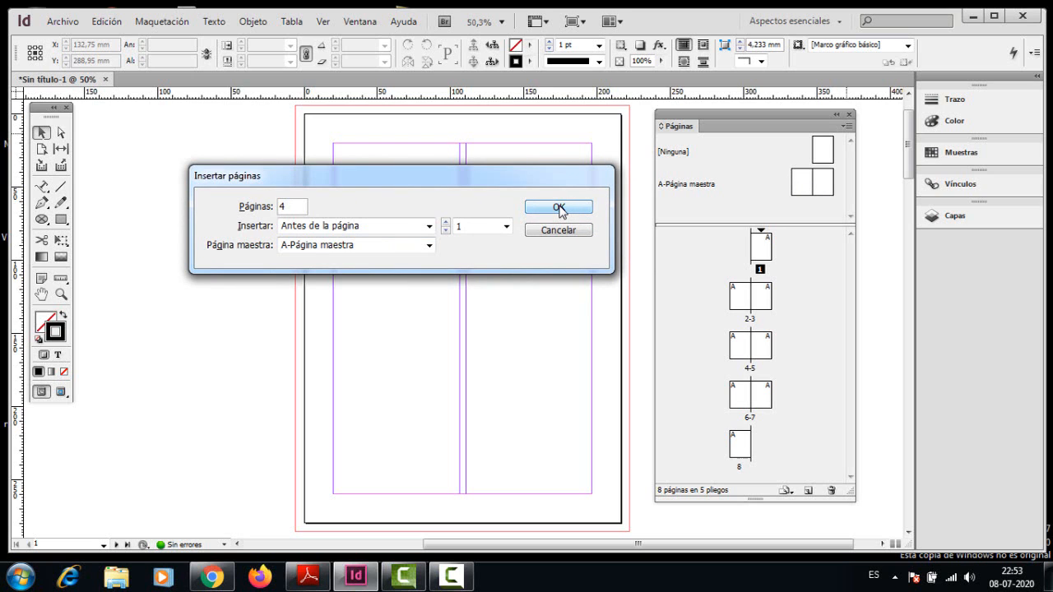
{"action": "left_click", "coordinate": [559, 209]}
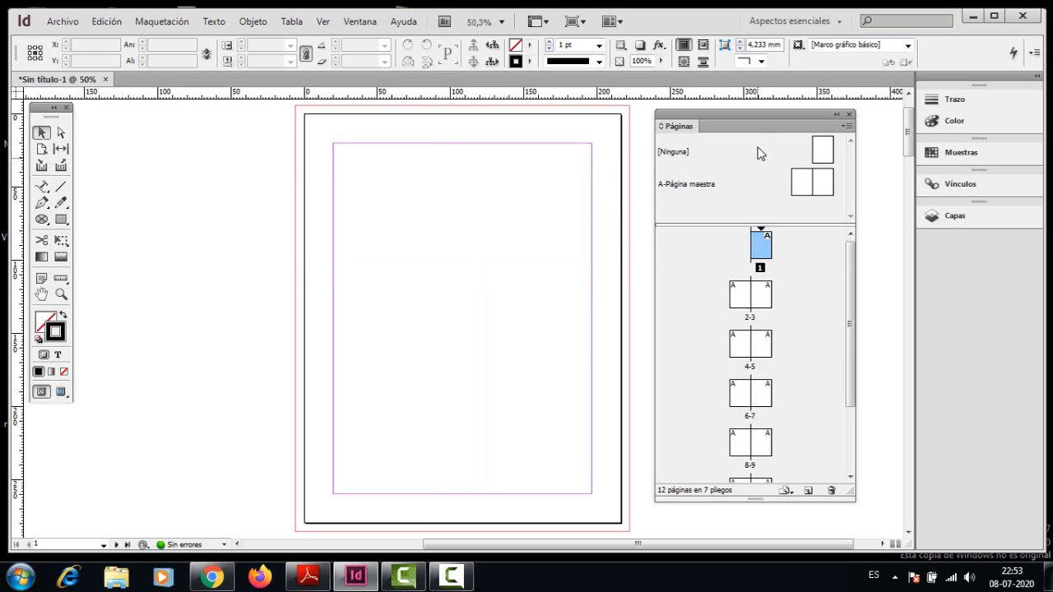
- Enlarge the floating Páginas panel vertically so more page thumbnails fit, and scroll through them
{"action": "left_click_drag", "start_coordinate": [751, 114], "coordinate": [746, 103]}
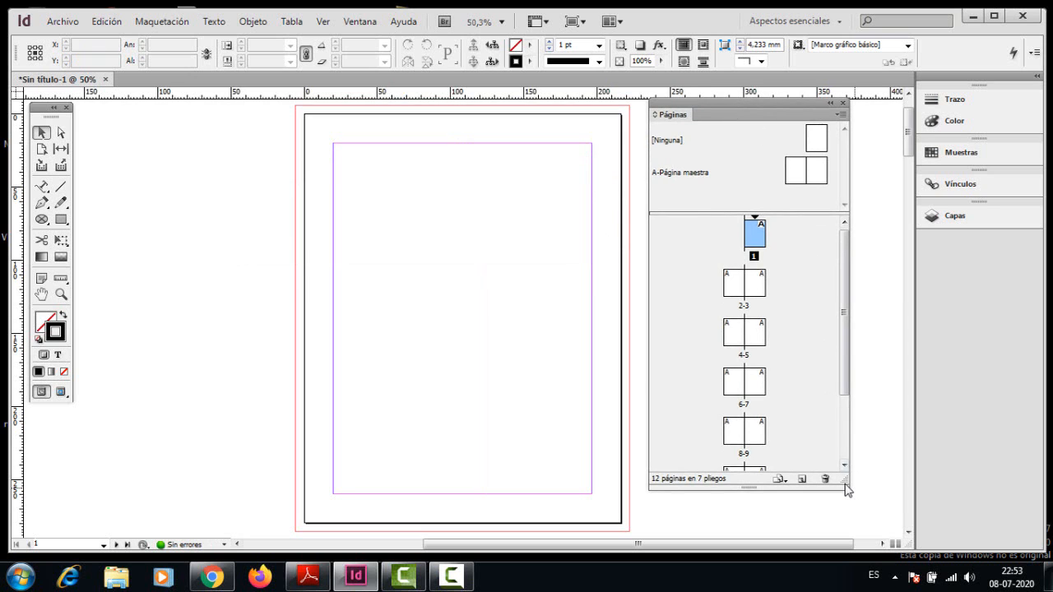
{"action": "left_click_drag", "start_coordinate": [846, 490], "coordinate": [842, 525]}
{"action": "left_click_drag", "start_coordinate": [844, 470], "coordinate": [851, 436]}
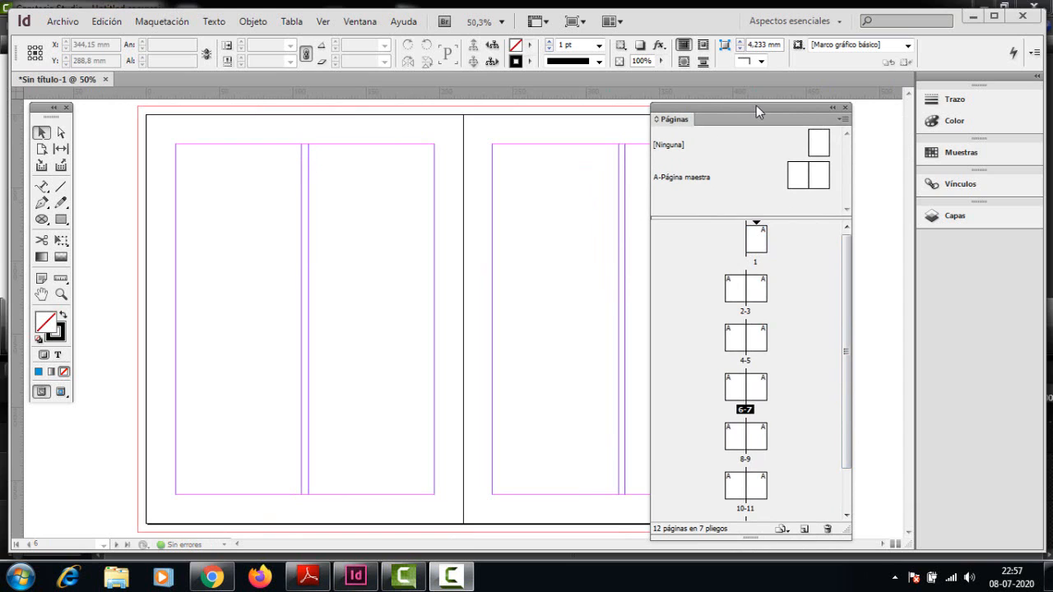
- Move the Páginas panel closer to the dock and go to page 3 of the document
{"action": "left_click_drag", "start_coordinate": [756, 105], "coordinate": [774, 109]}
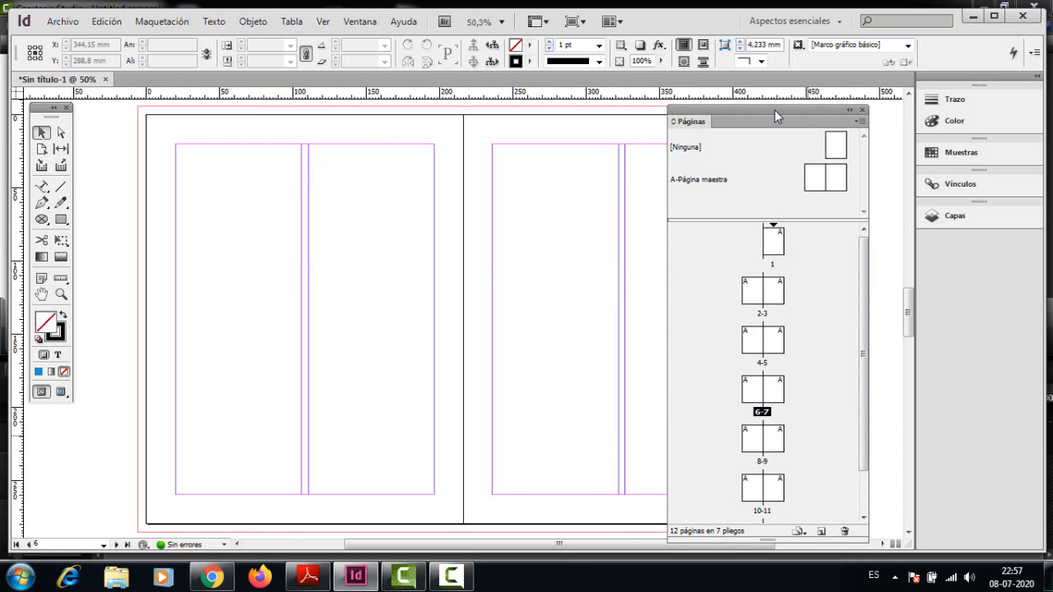
{"action": "left_click", "coordinate": [773, 295]}
{"action": "double_click", "coordinate": [773, 296]}
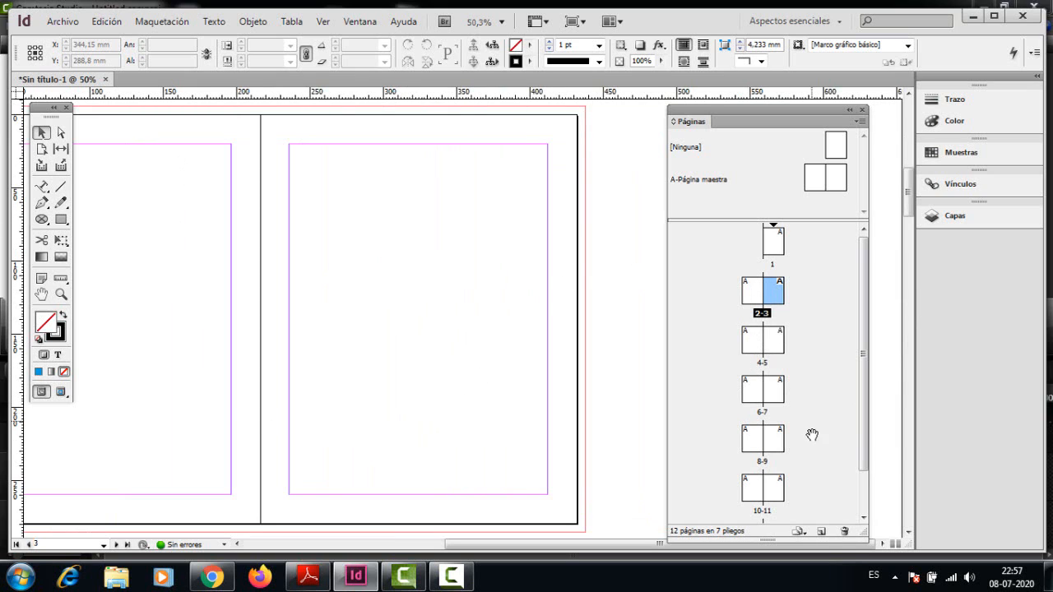
- Navigate from the page thumbnails to spread 2-3, page 5 and spread 4-5, ending on page 3
{"action": "double_click", "coordinate": [762, 314]}
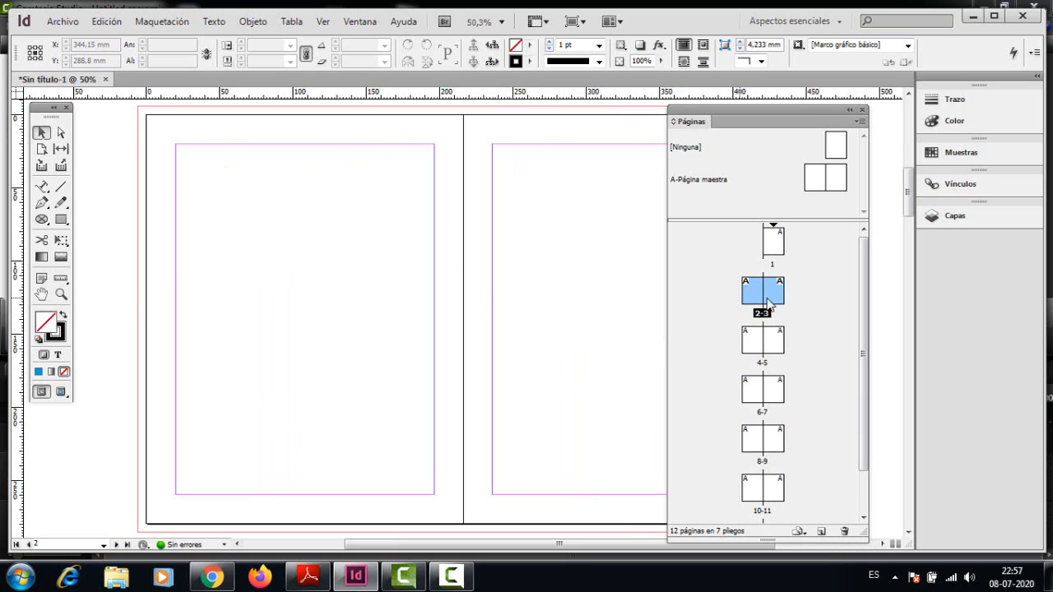
{"action": "left_click", "coordinate": [777, 349]}
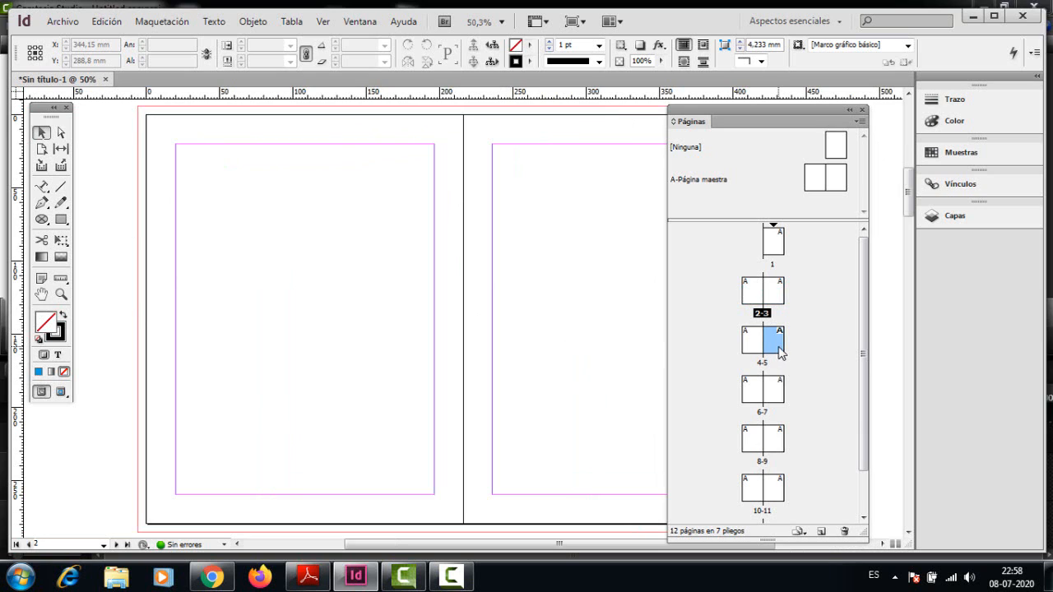
{"action": "double_click", "coordinate": [778, 349]}
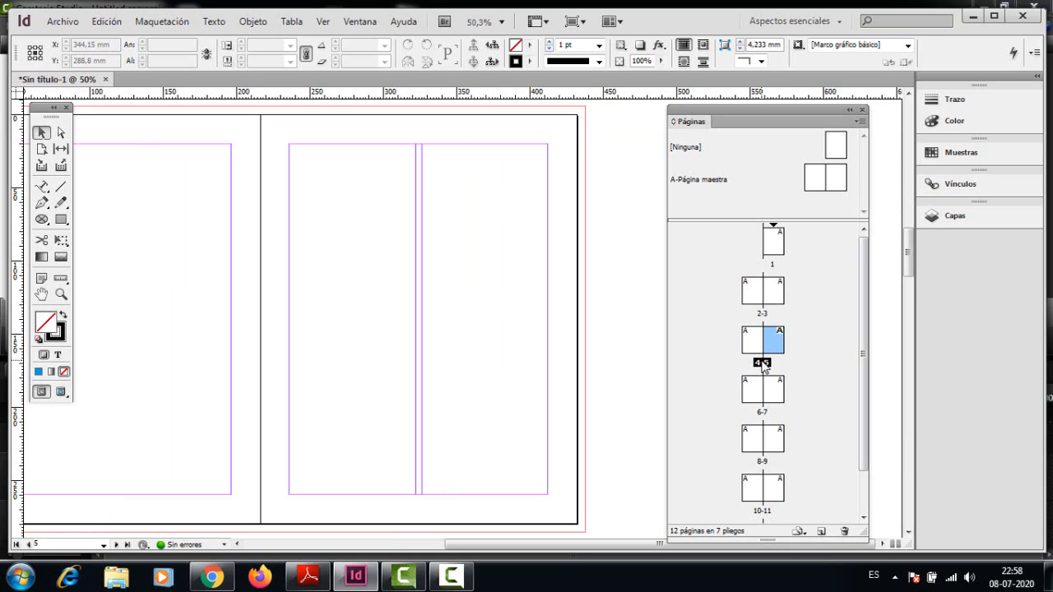
{"action": "double_click", "coordinate": [764, 363]}
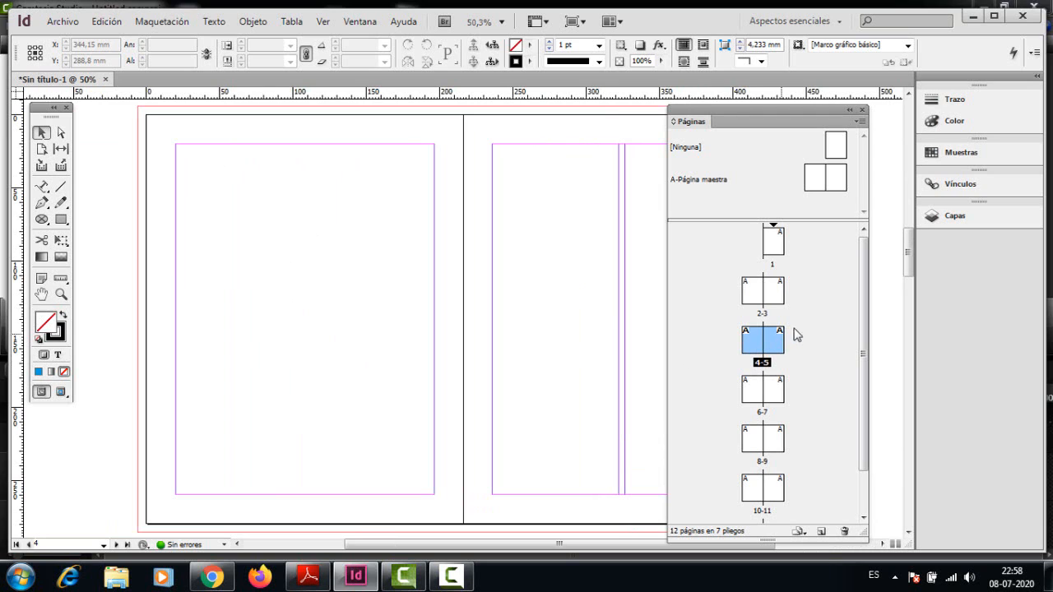
{"action": "left_click", "coordinate": [777, 296]}
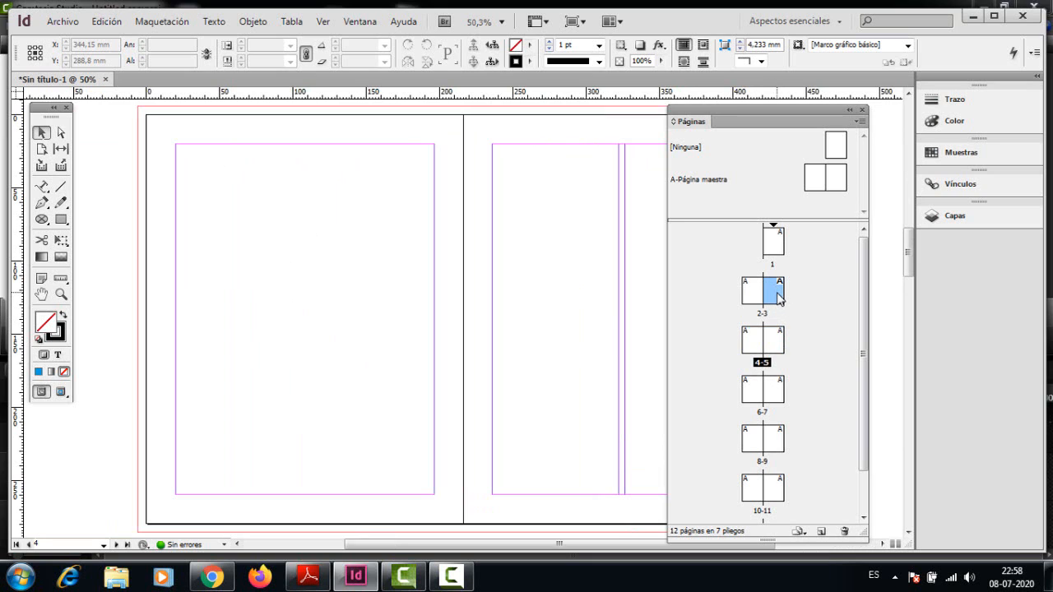
{"action": "double_click", "coordinate": [777, 296]}
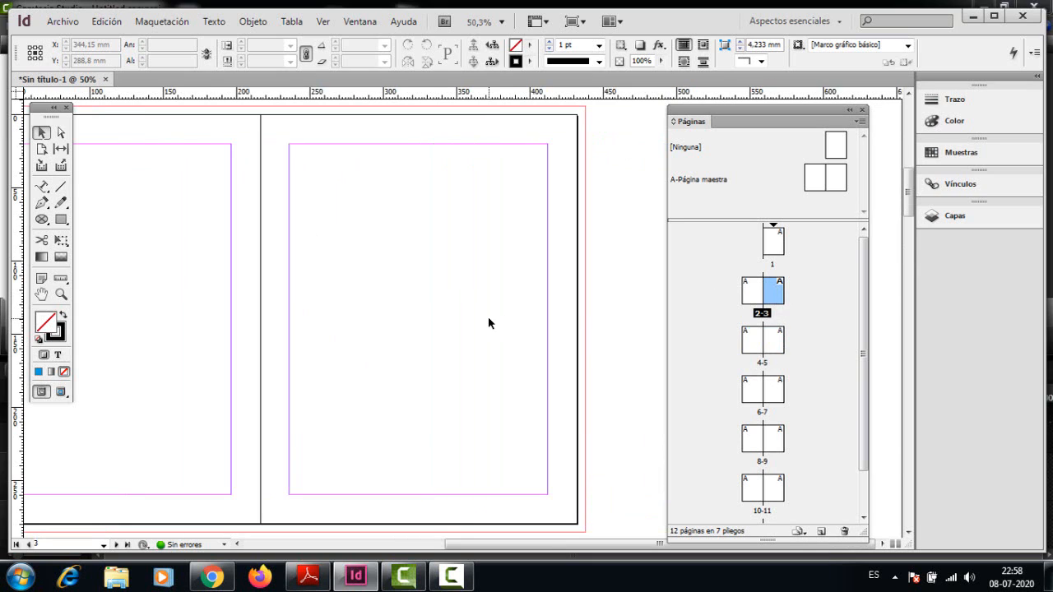
- Draw a rectangle about 139.5 by 123 mm on page 3 and fill it with C=100 M=0 Y=0 K=0
{"action": "left_click", "coordinate": [59, 219]}
{"action": "left_click_drag", "start_coordinate": [362, 200], "coordinate": [567, 380]}
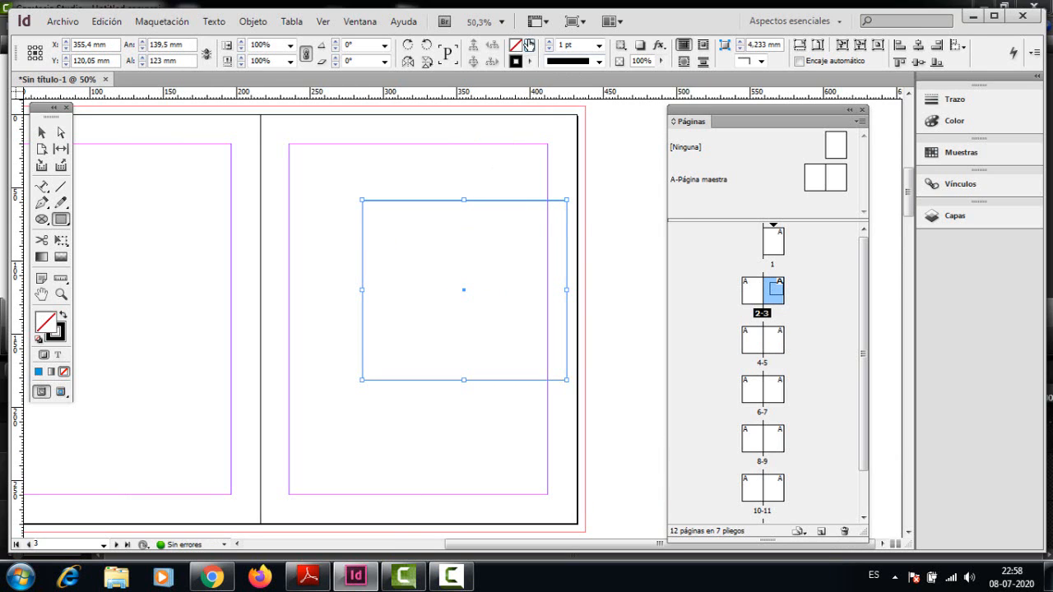
{"action": "left_click", "coordinate": [529, 46]}
{"action": "left_click", "coordinate": [536, 139]}
{"action": "key", "text": "v"}
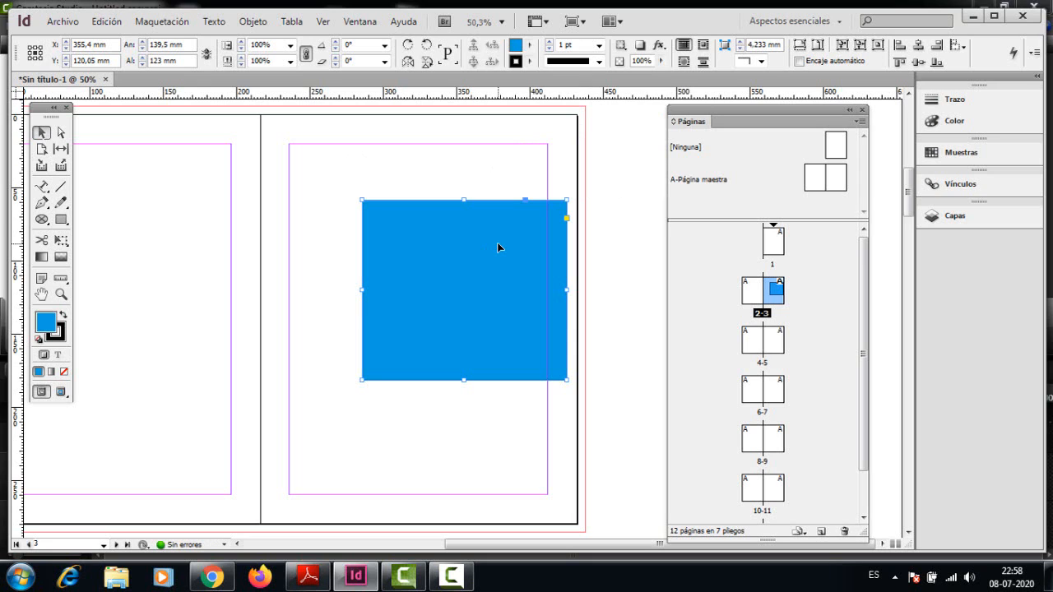
- Transfer the blue rectangle from page 3 to page 10 by cutting and pasting, and delete it there
{"action": "key", "text": "Delete"}
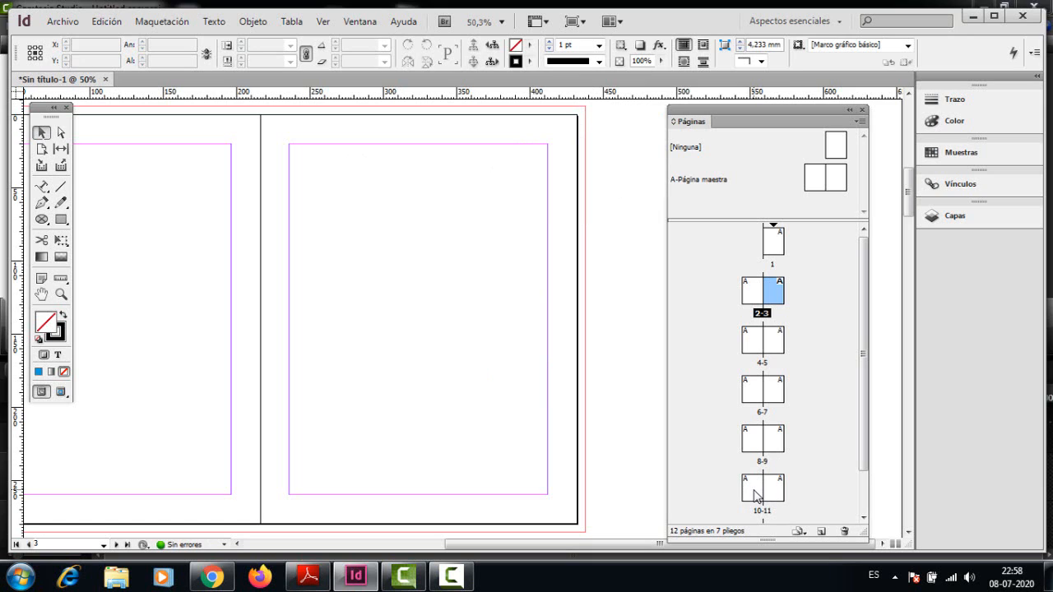
{"action": "left_click", "coordinate": [753, 490]}
{"action": "double_click", "coordinate": [755, 493]}
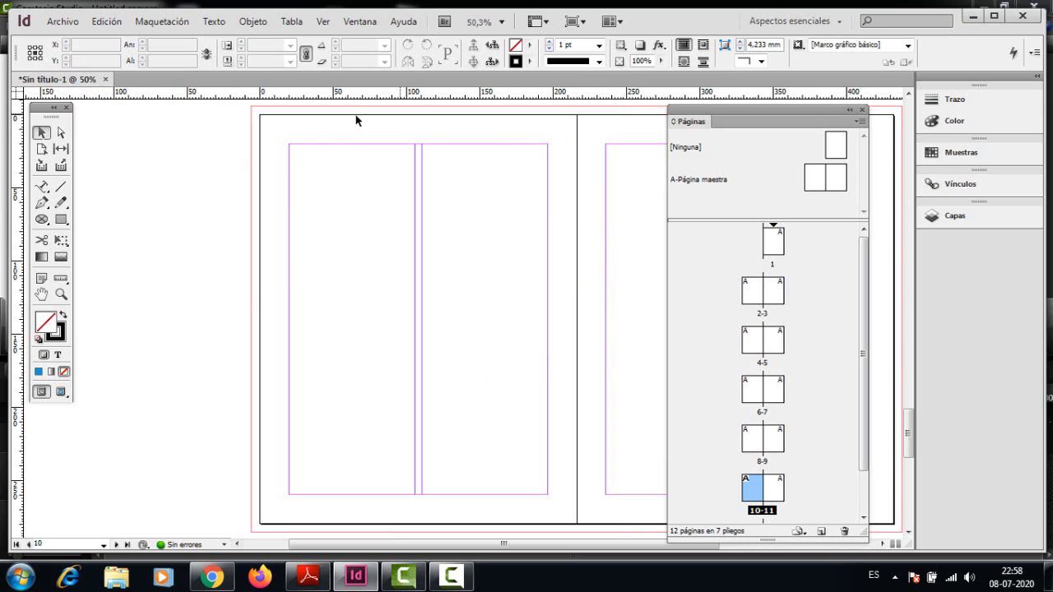
{"action": "key", "text": "ctrl+v"}
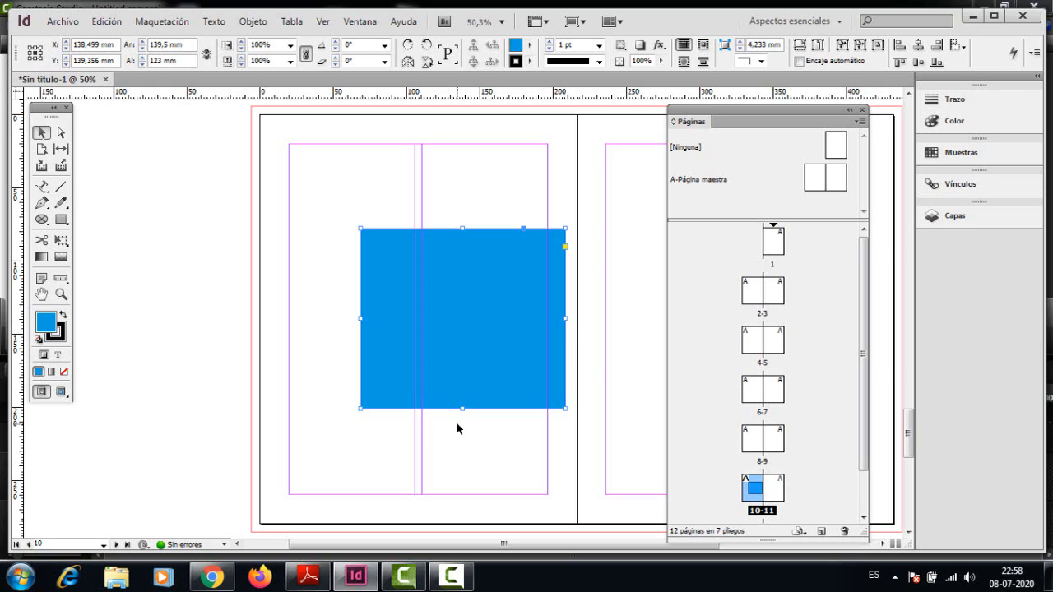
{"action": "left_click_drag", "start_coordinate": [447, 353], "coordinate": [437, 380]}
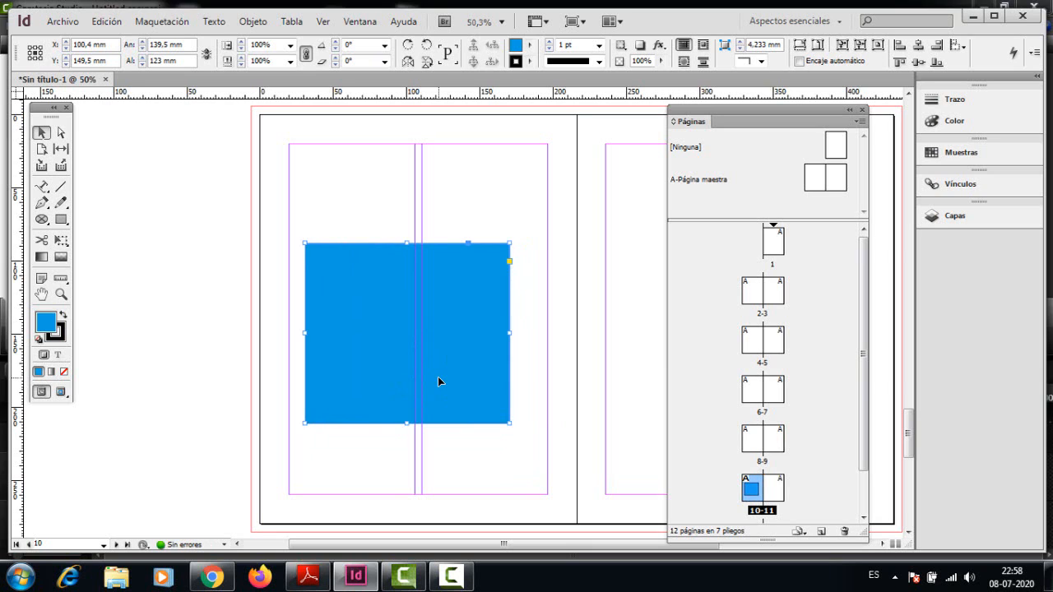
{"action": "key", "text": "Delete"}
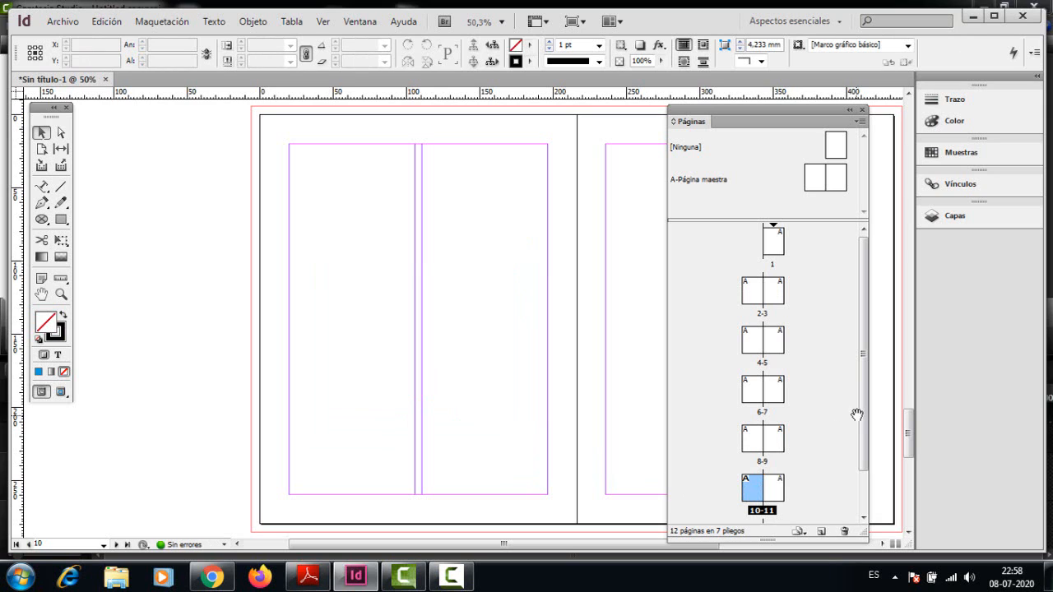
- Go to spread 2-3 and duplicate the whole spread with Duplicar pliego
{"action": "left_click_drag", "start_coordinate": [862, 415], "coordinate": [867, 387]}
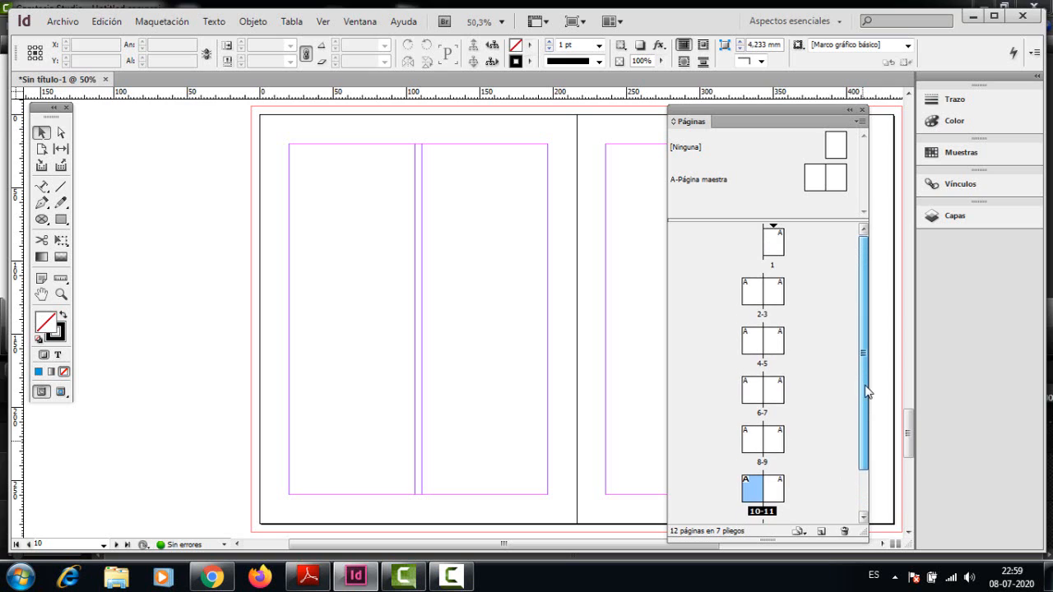
{"action": "left_click", "coordinate": [763, 320]}
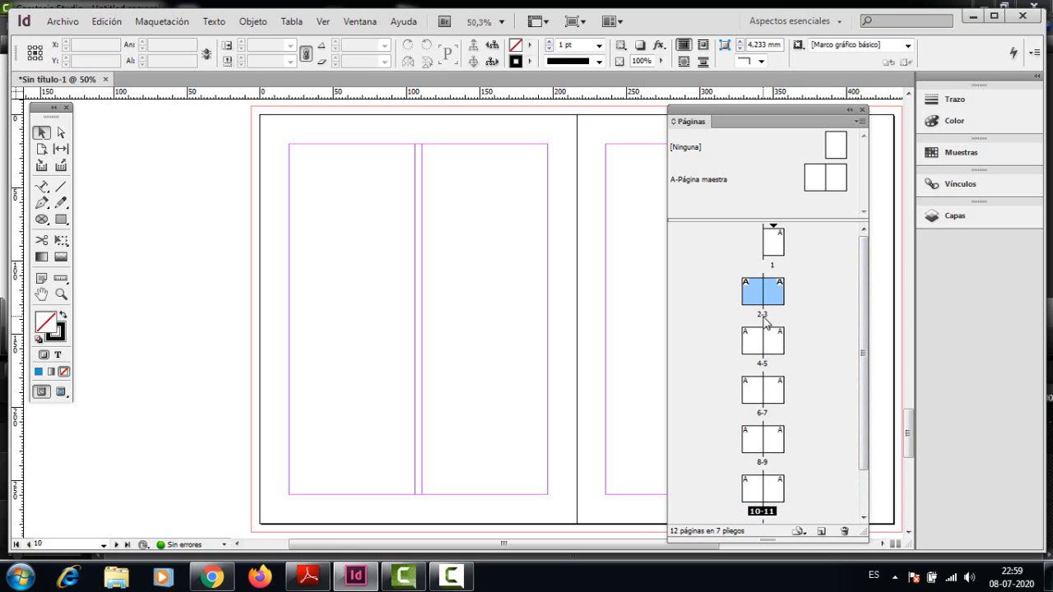
{"action": "double_click", "coordinate": [763, 320]}
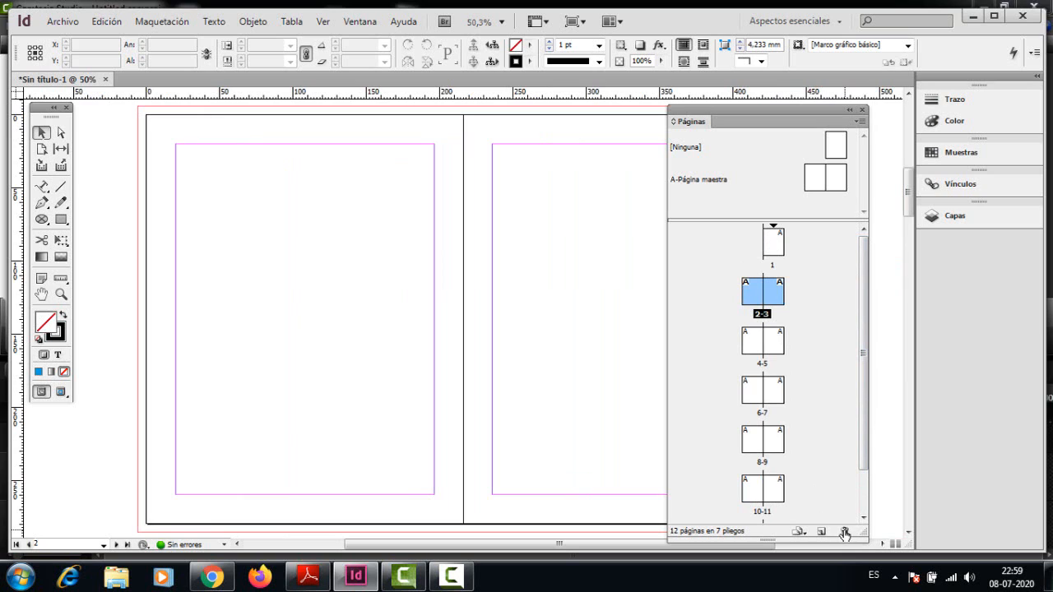
{"action": "left_click", "coordinate": [860, 124]}
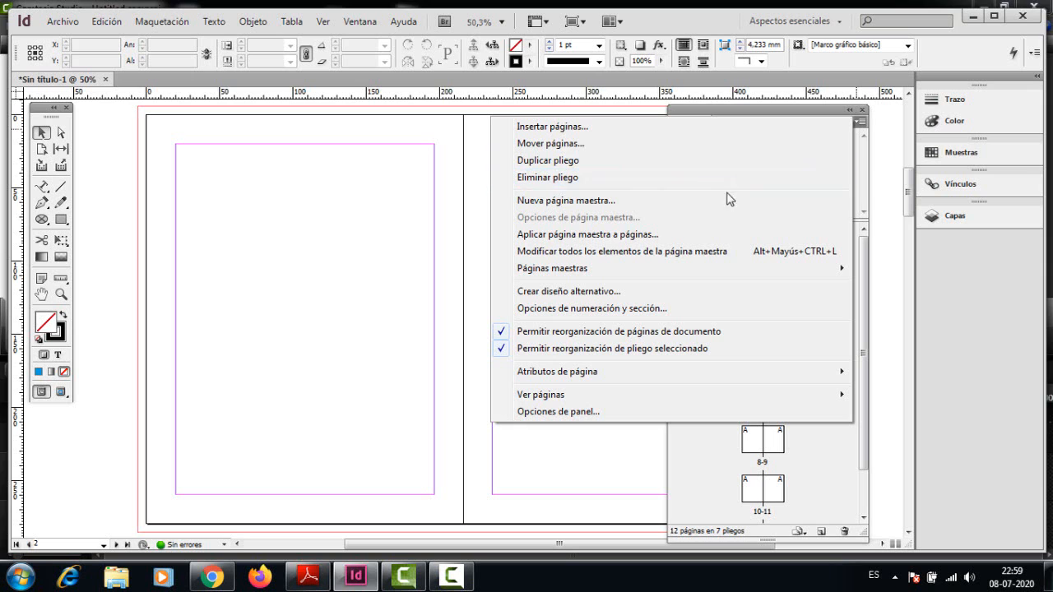
{"action": "left_click", "coordinate": [465, 238]}
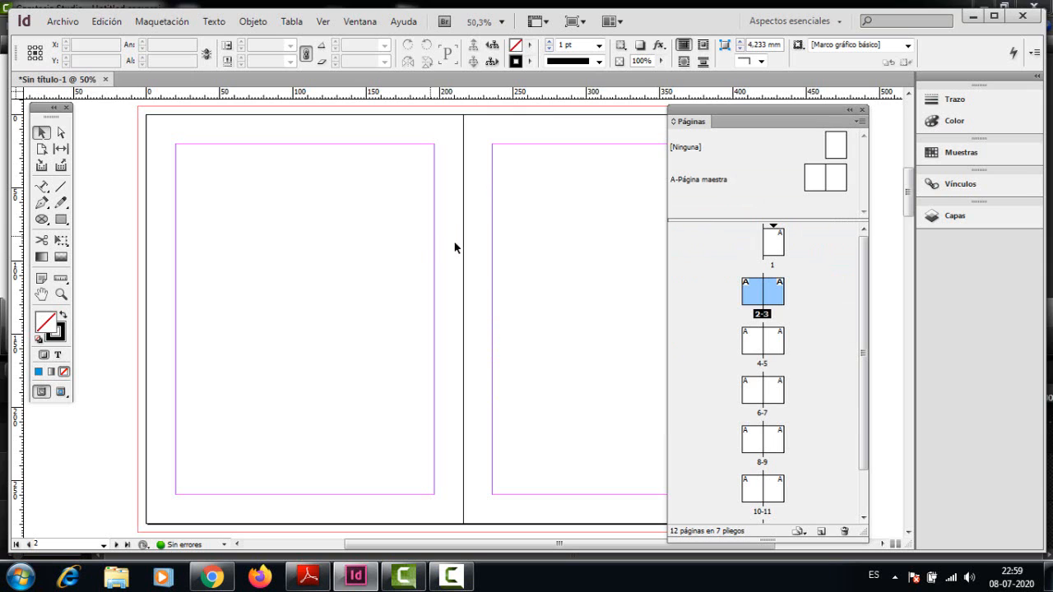
{"action": "left_click", "coordinate": [860, 124]}
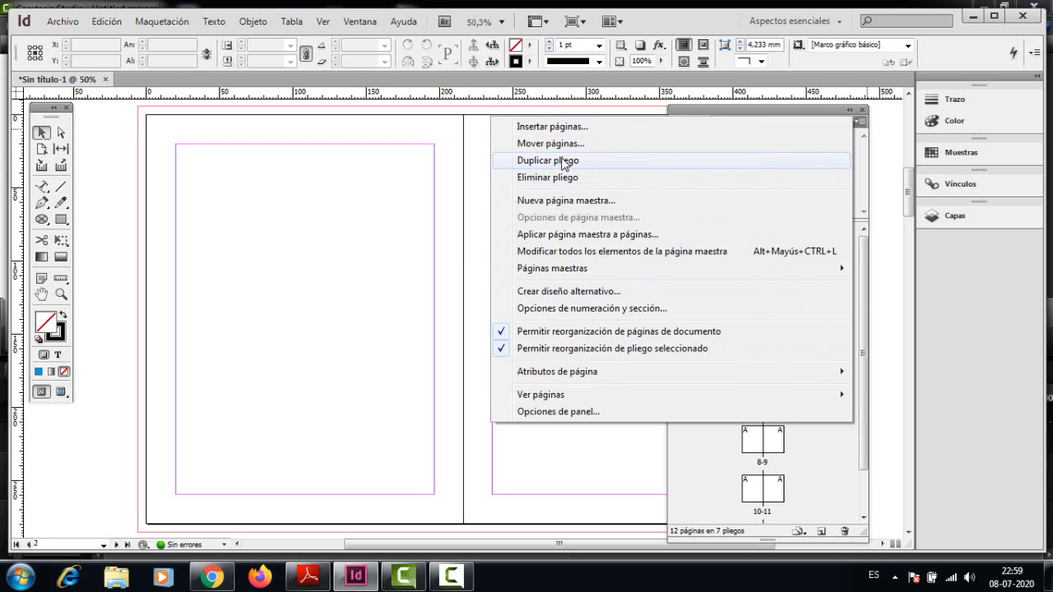
{"action": "left_click", "coordinate": [564, 160]}
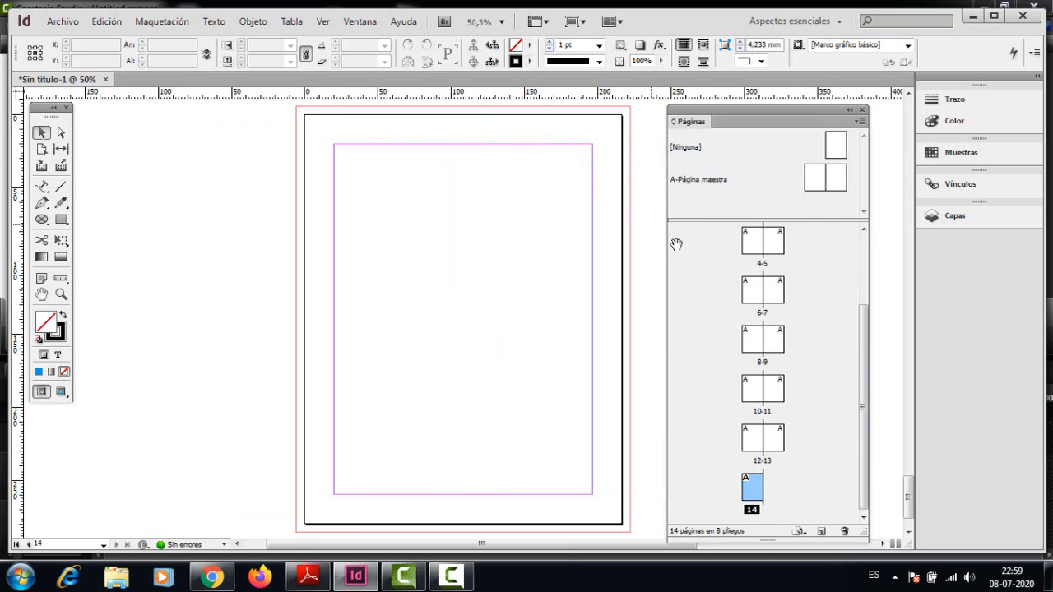
{"action": "left_click_drag", "start_coordinate": [864, 362], "coordinate": [858, 404]}
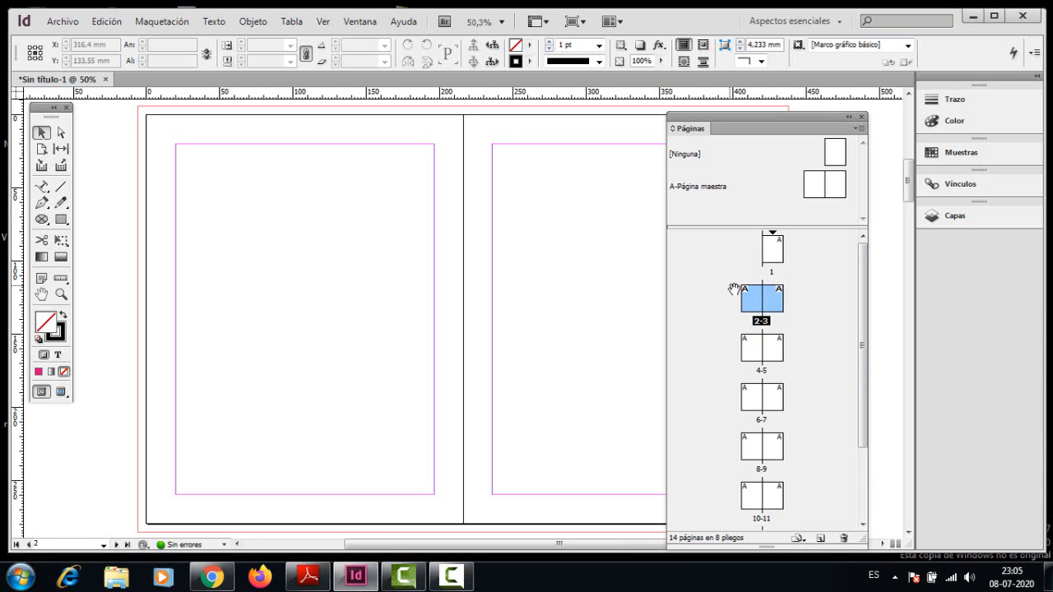
{"action": "left_click_drag", "start_coordinate": [865, 322], "coordinate": [863, 414]}
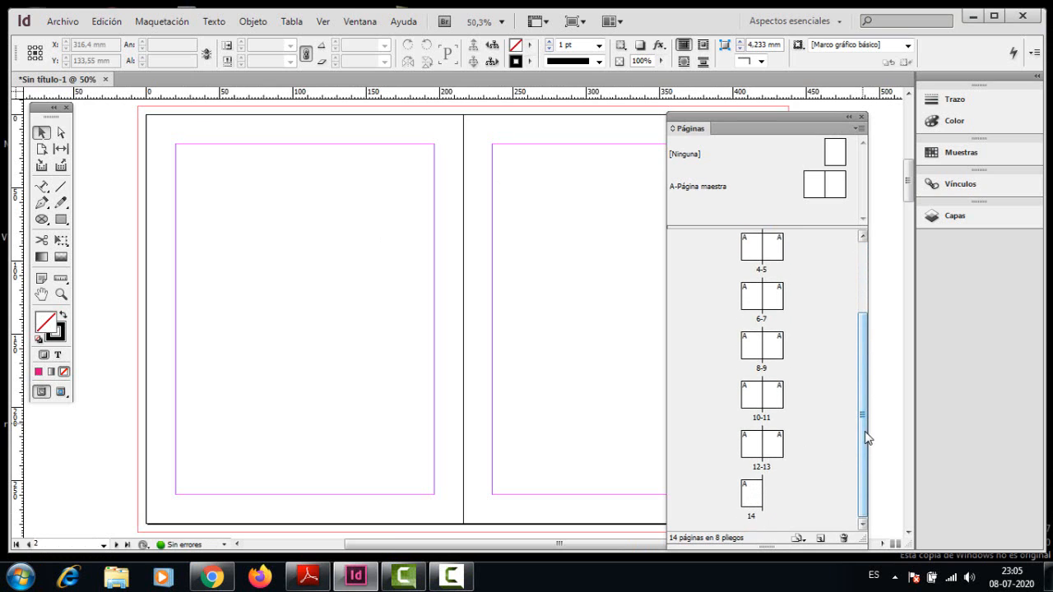
{"action": "left_click_drag", "start_coordinate": [867, 438], "coordinate": [863, 339]}
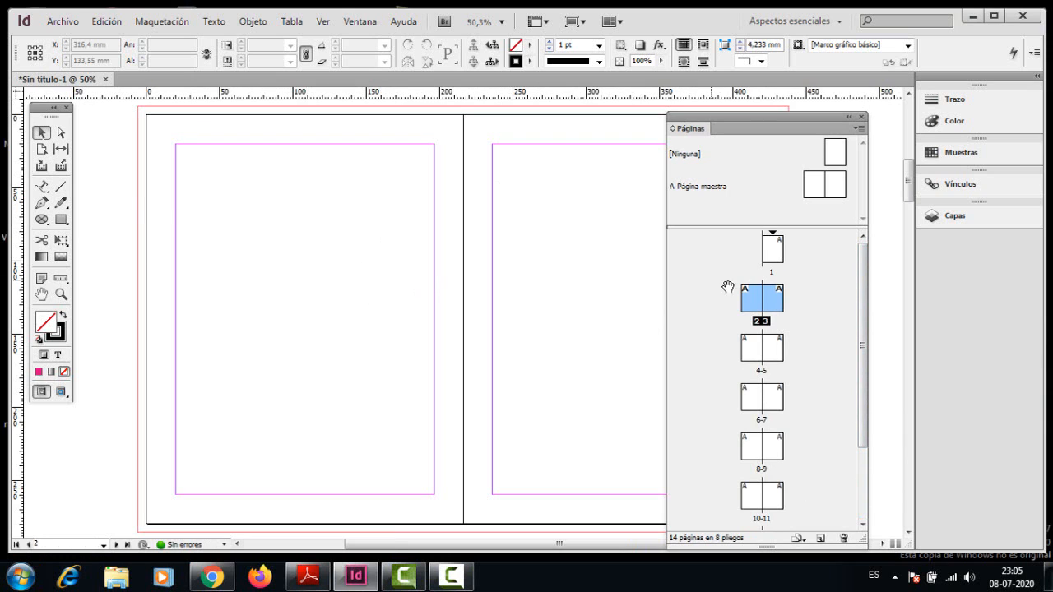
- Draw a rectangle about 78 by 98 mm on page 2 and fill it with C=0 M=100 Y=0 K=0
{"action": "left_click", "coordinate": [61, 220]}
{"action": "left_click_drag", "start_coordinate": [298, 235], "coordinate": [413, 378]}
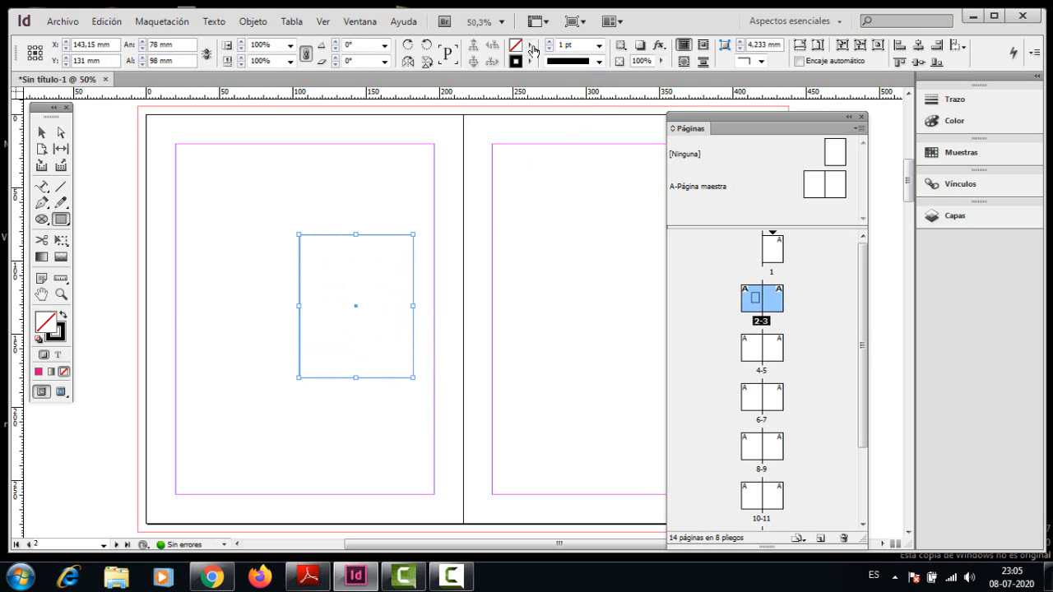
{"action": "left_click", "coordinate": [531, 48]}
{"action": "left_click", "coordinate": [592, 154]}
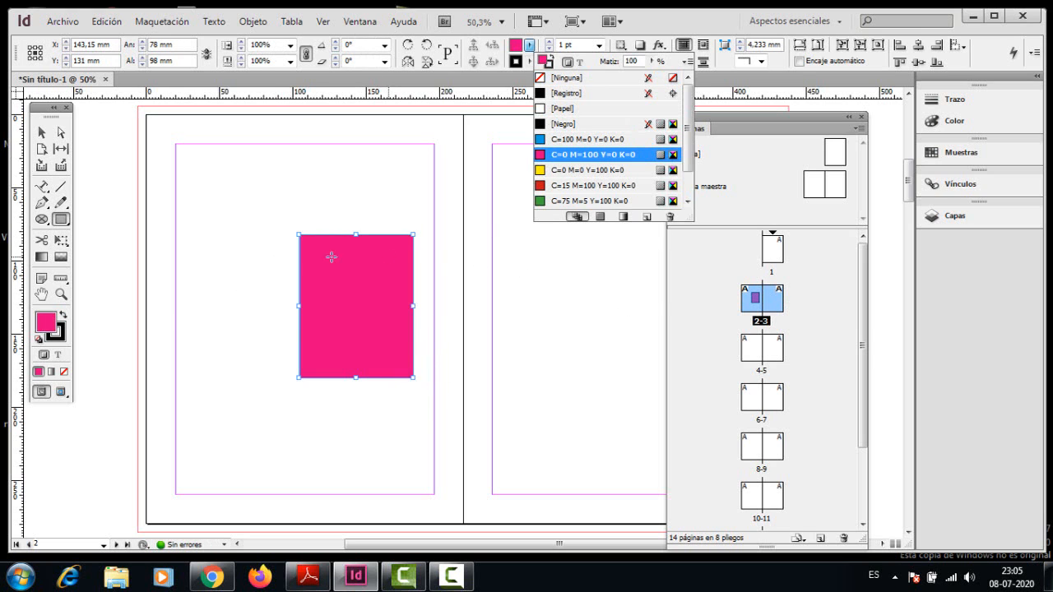
- Copy the magenta rectangle onto page 3 and shift the original on page 2 slightly away from the spine
{"action": "key", "text": "v"}
{"action": "left_click_drag", "start_coordinate": [373, 310], "coordinate": [621, 301]}
{"action": "left_click_drag", "start_coordinate": [331, 333], "coordinate": [324, 333]}
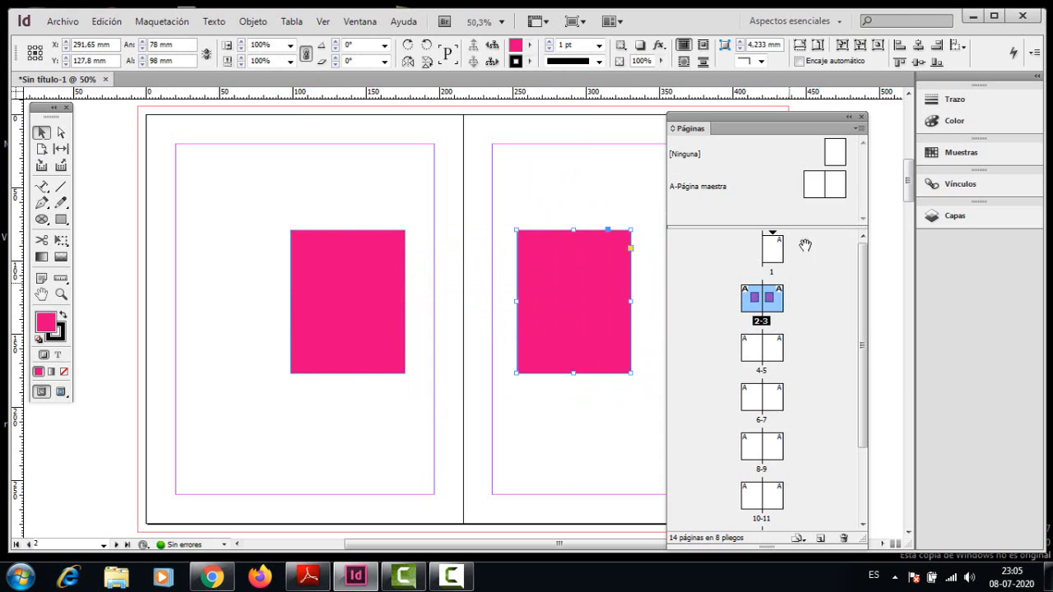
- Duplicate spread 2-3 together with its two magenta rectangles
{"action": "left_click", "coordinate": [858, 128]}
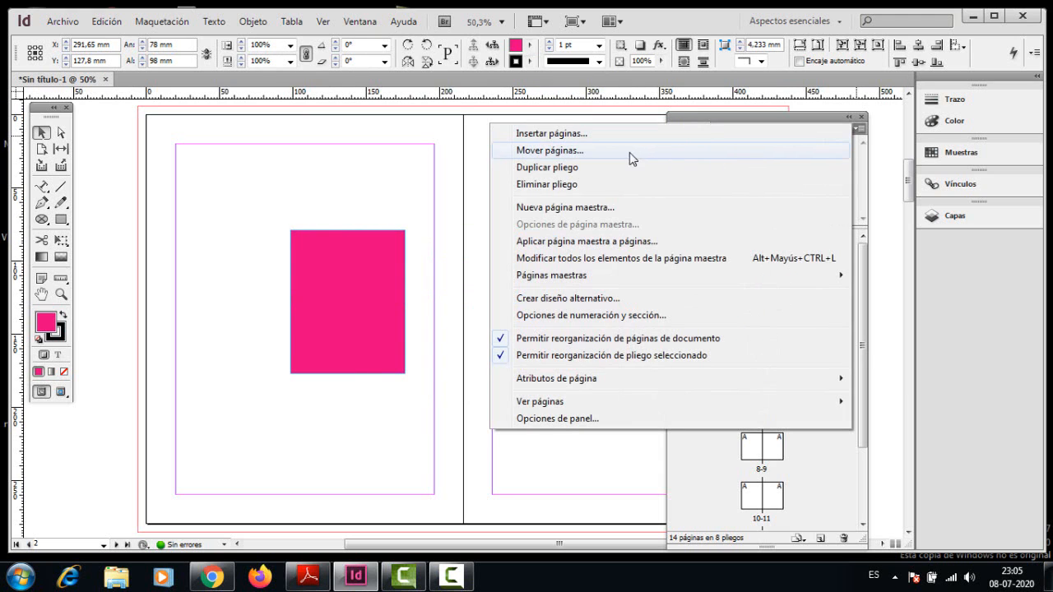
{"action": "left_click", "coordinate": [606, 168]}
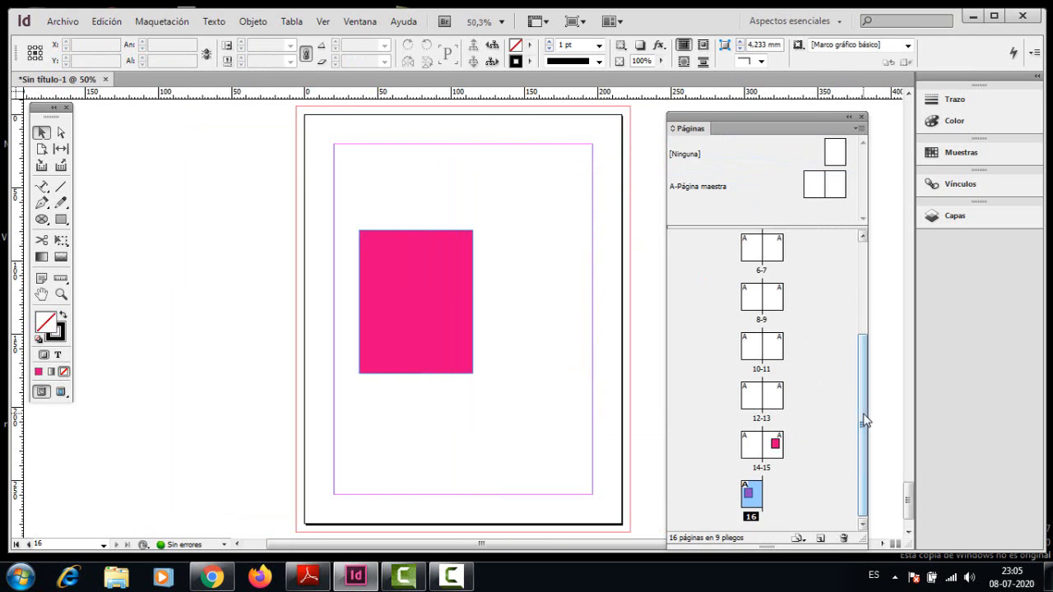
{"action": "left_click_drag", "start_coordinate": [859, 384], "coordinate": [867, 406]}
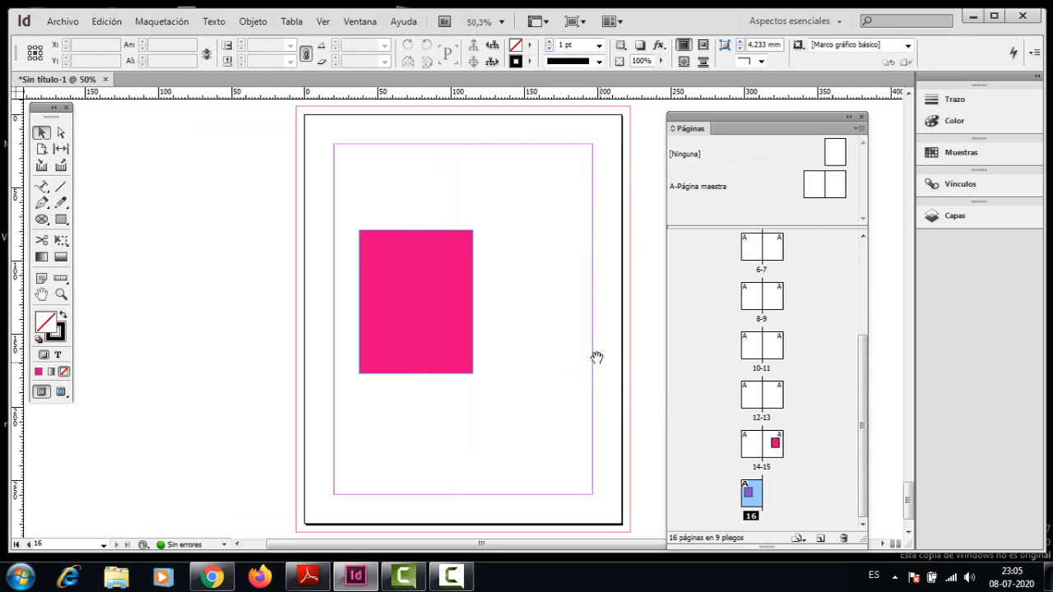
{"action": "left_click_drag", "start_coordinate": [595, 357], "coordinate": [436, 365]}
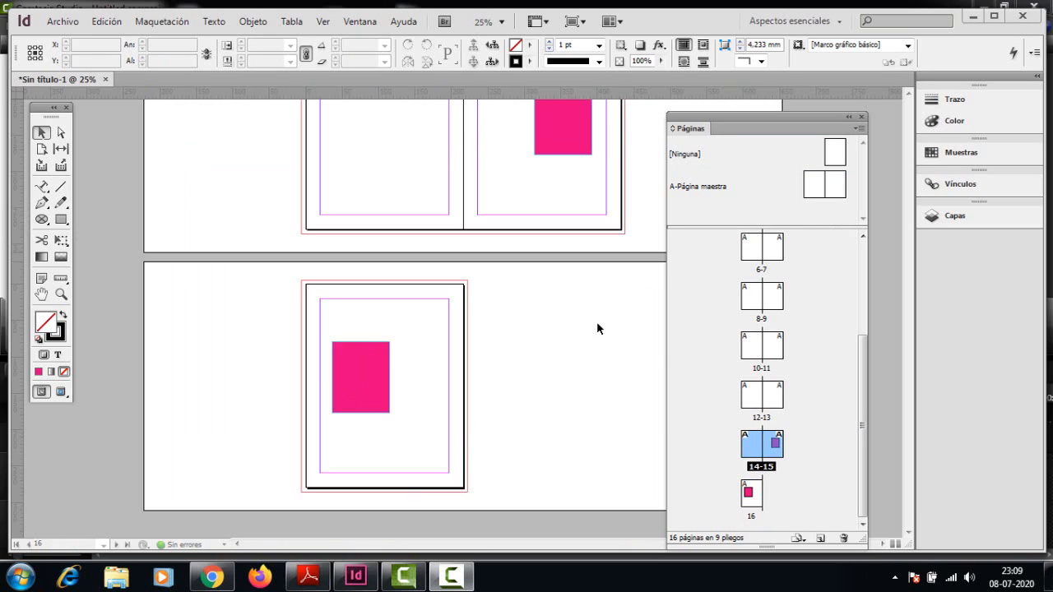
- Draw a rectangle about 92 by 140 mm on page 7, fill it with C=0 M=0 Y=100 K=0 and deselect it
{"action": "left_click", "coordinate": [597, 323]}
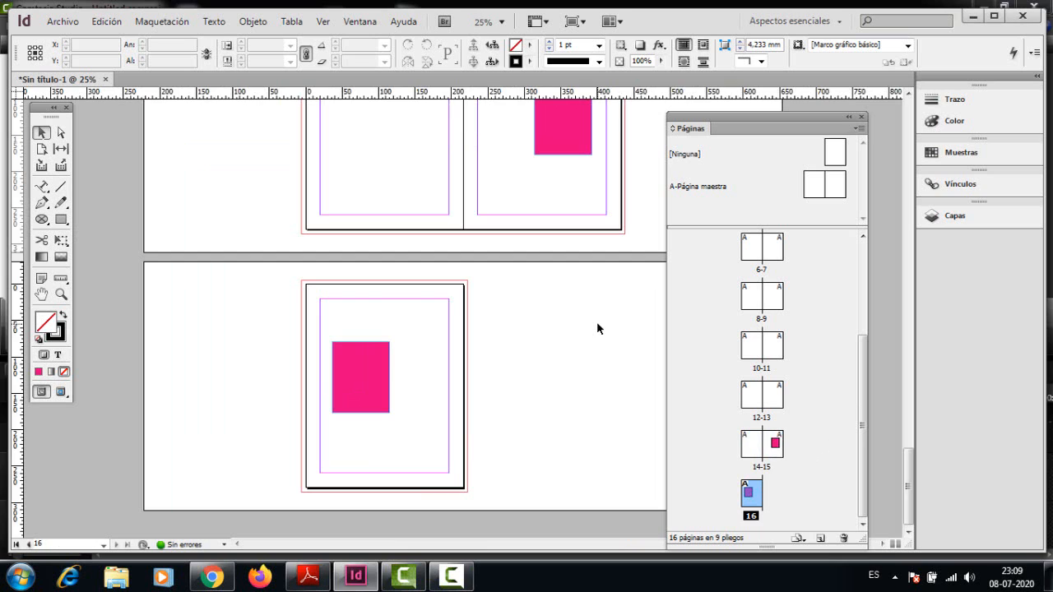
{"action": "scroll", "coordinate": [598, 323], "scroll_direction": "up", "scroll_amount": 7}
{"action": "scroll", "coordinate": [597, 325], "scroll_direction": "up", "scroll_amount": 9}
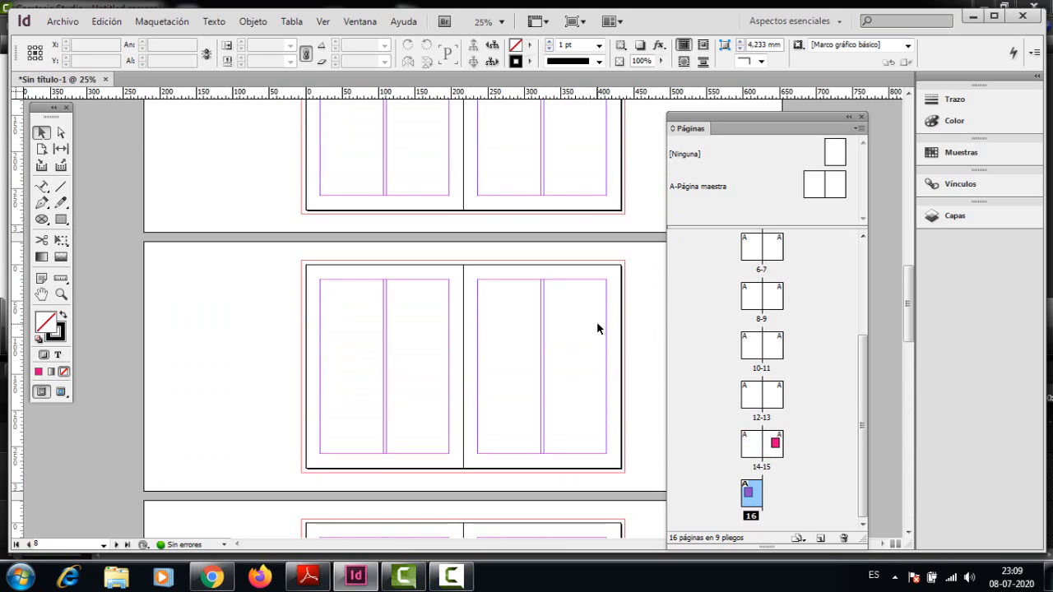
{"action": "left_click", "coordinate": [778, 304]}
{"action": "left_click", "coordinate": [61, 219]}
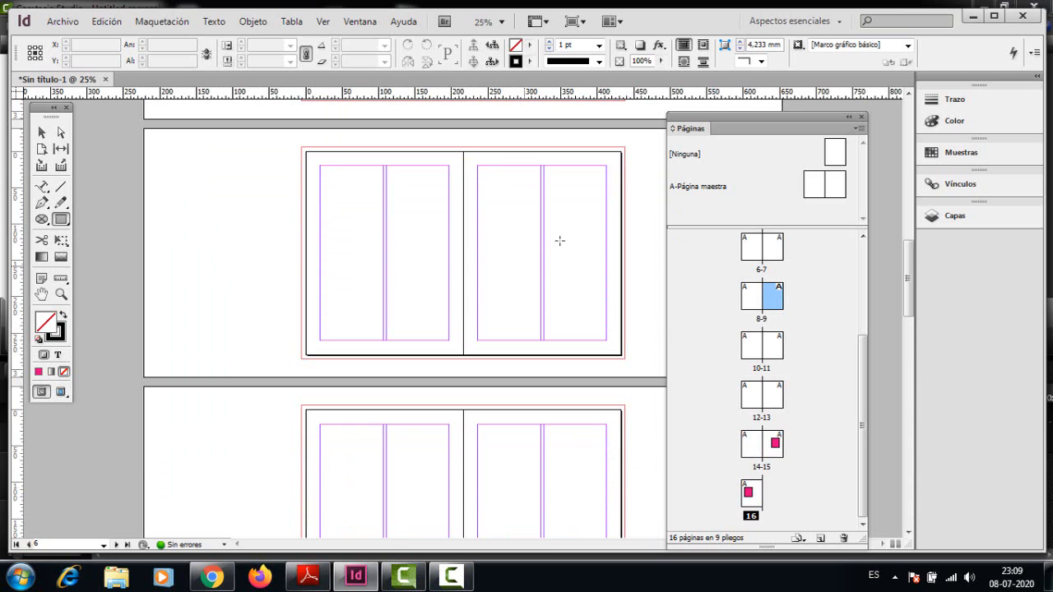
{"action": "left_click_drag", "start_coordinate": [517, 190], "coordinate": [584, 292]}
{"action": "left_click", "coordinate": [531, 47]}
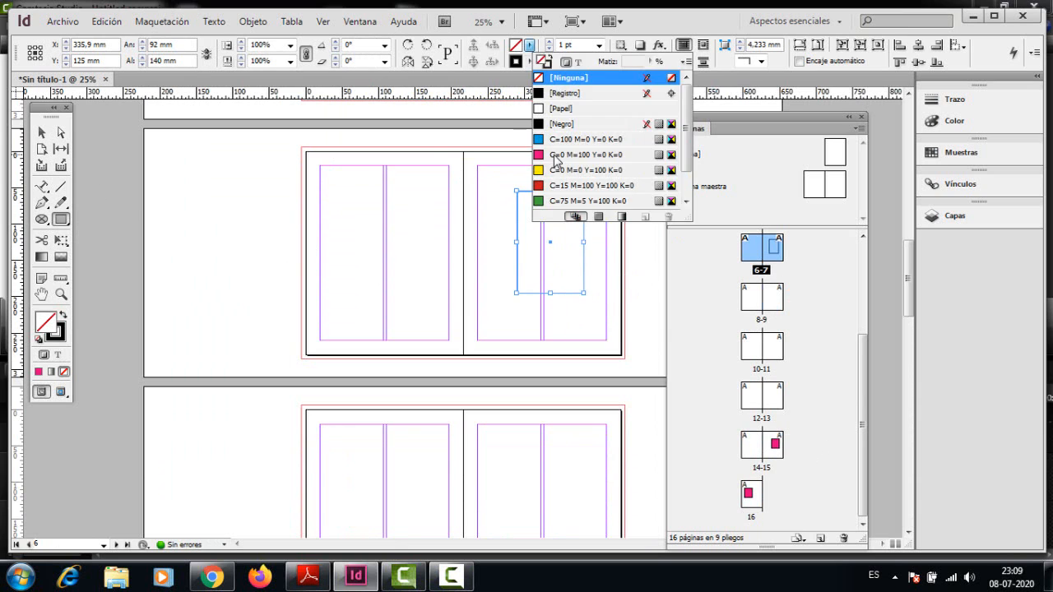
{"action": "left_click", "coordinate": [568, 169]}
{"action": "left_click", "coordinate": [43, 135]}
{"action": "left_click", "coordinate": [235, 205]}
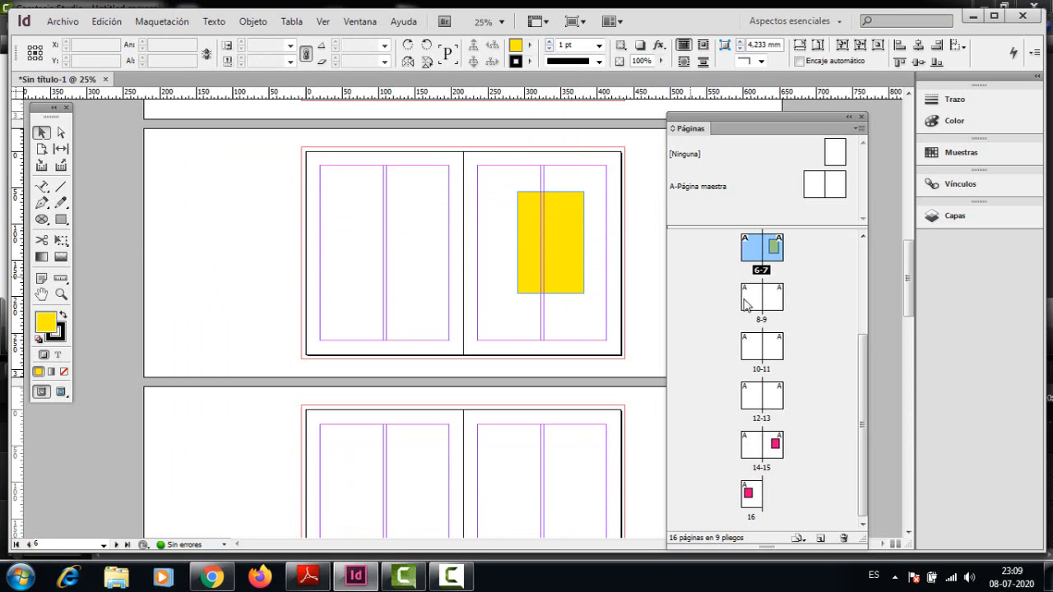
- Duplicate page 7 together with its yellow rectangle
{"action": "left_click", "coordinate": [800, 277]}
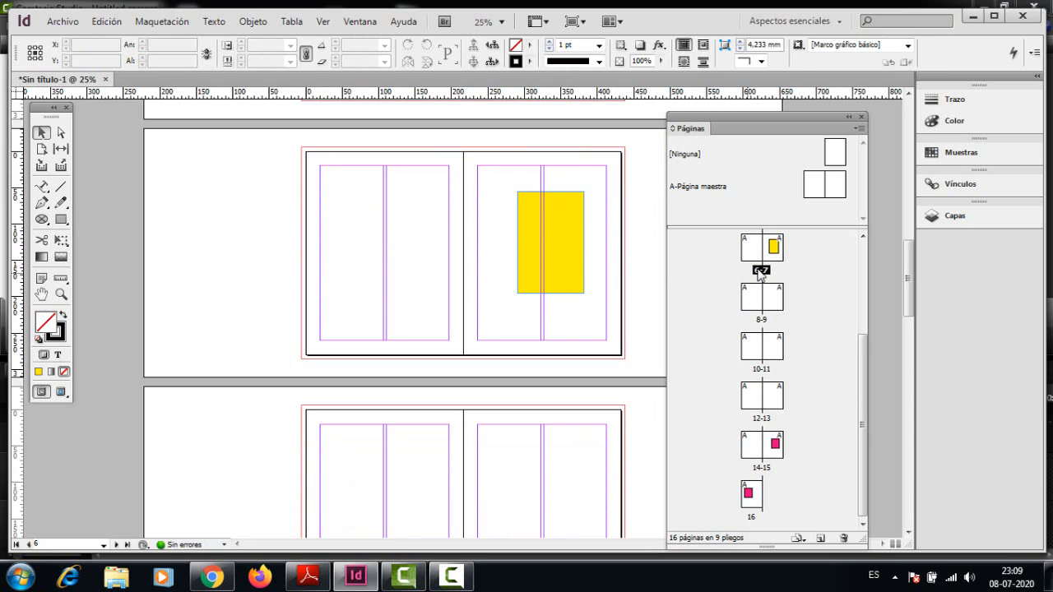
{"action": "left_click", "coordinate": [775, 251]}
{"action": "left_click", "coordinate": [574, 266]}
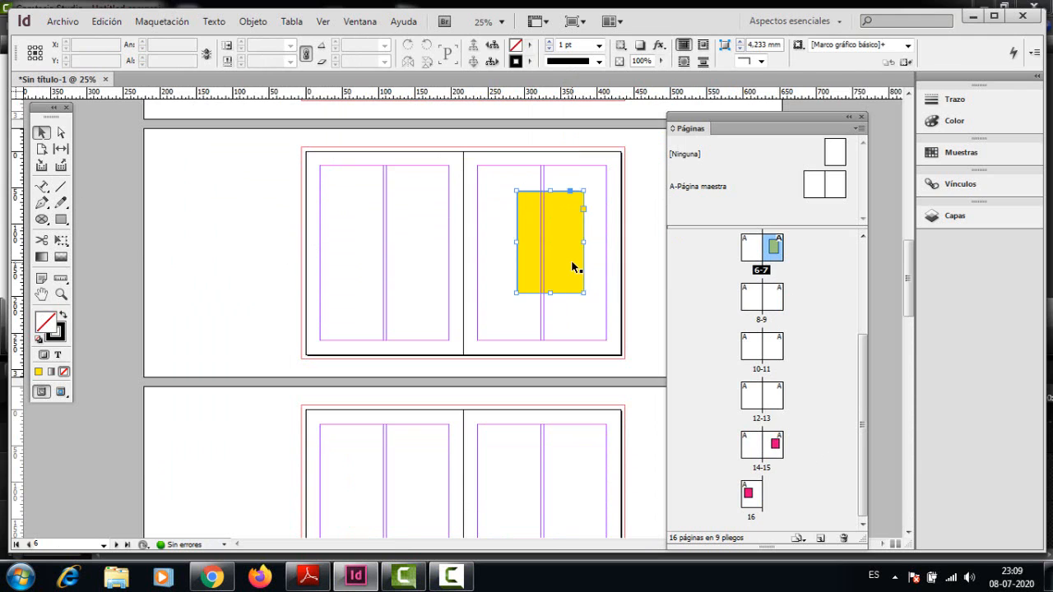
{"action": "left_click", "coordinate": [605, 268]}
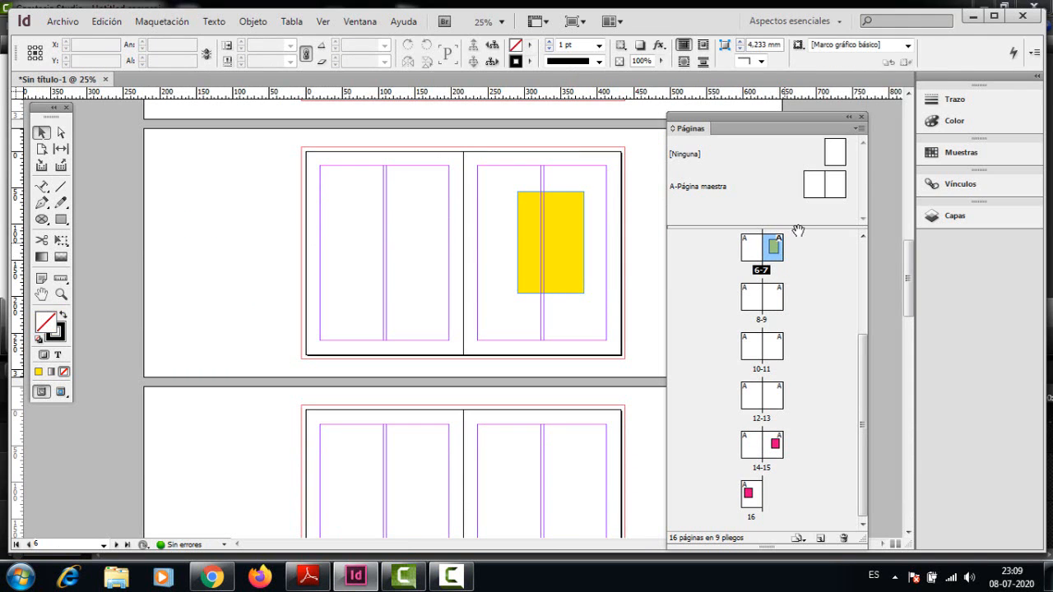
{"action": "left_click", "coordinate": [859, 128]}
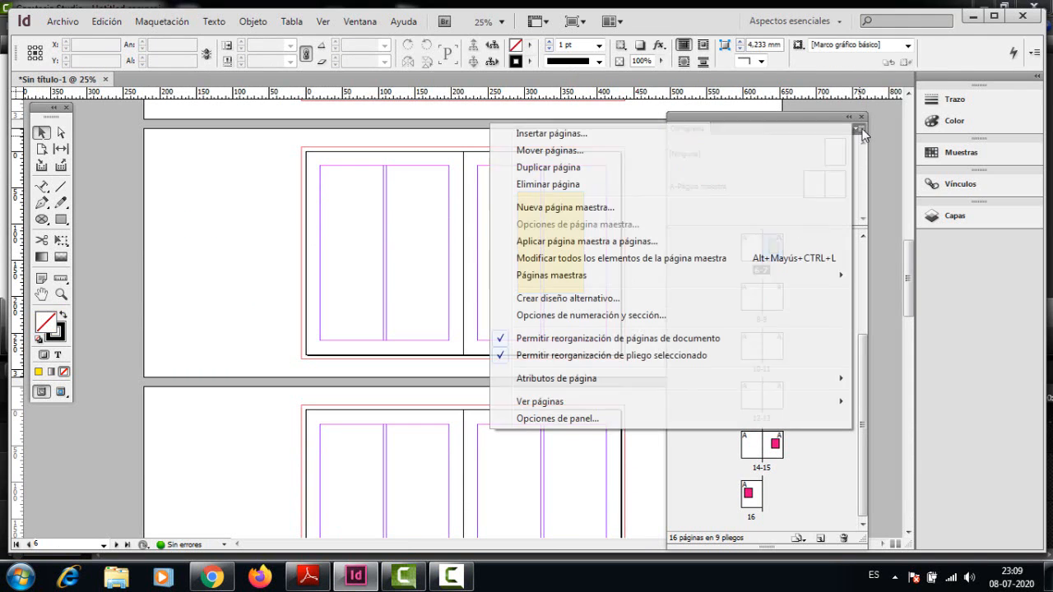
{"action": "left_click", "coordinate": [583, 168]}
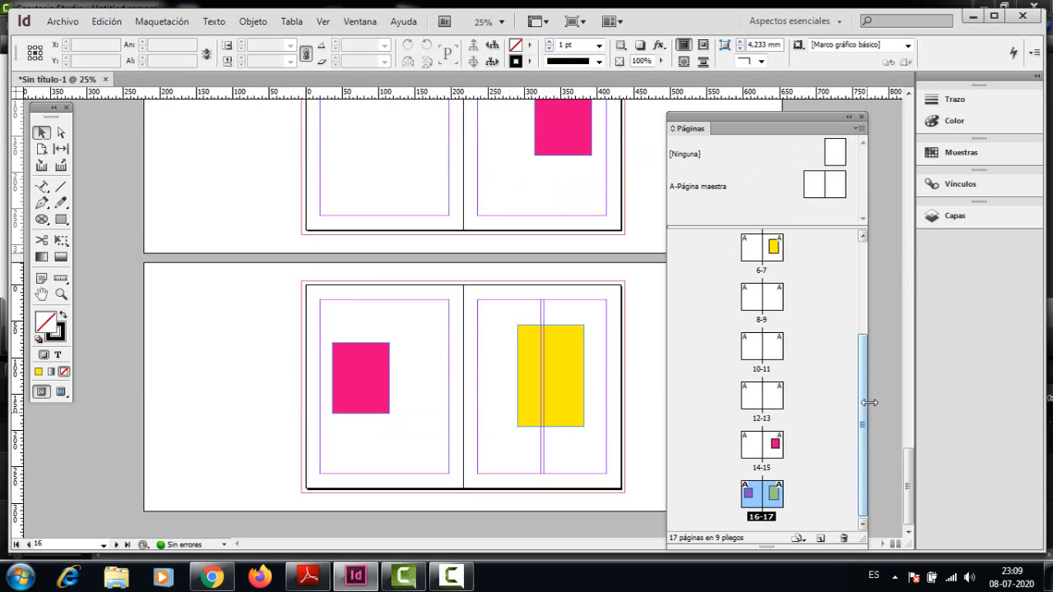
- Look over the page thumbnails and the final spreads, and return the document view to spread 2-3
{"action": "left_click_drag", "start_coordinate": [864, 404], "coordinate": [863, 426]}
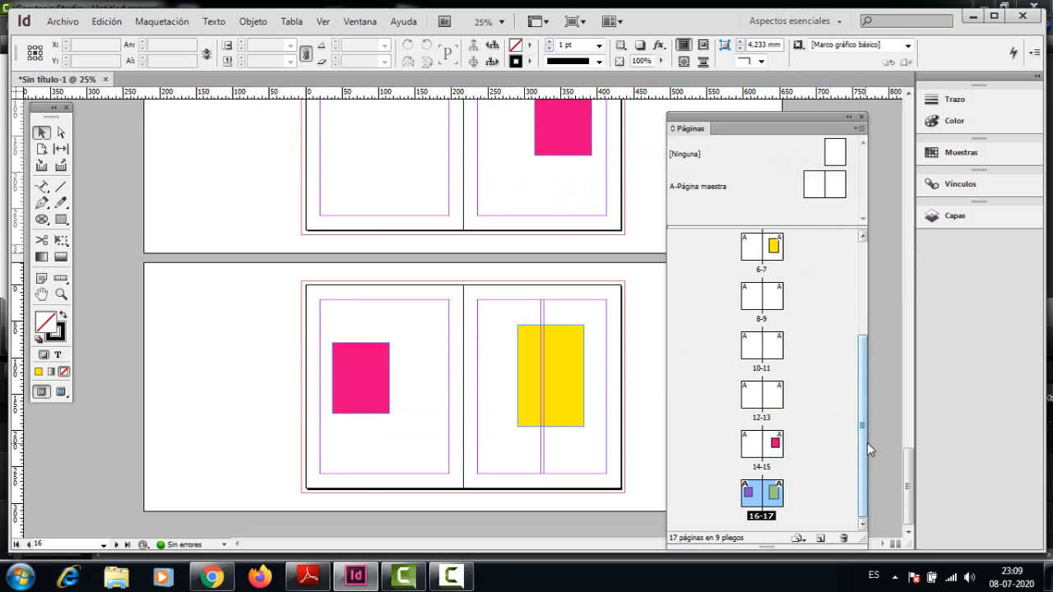
{"action": "left_click_drag", "start_coordinate": [864, 443], "coordinate": [865, 332]}
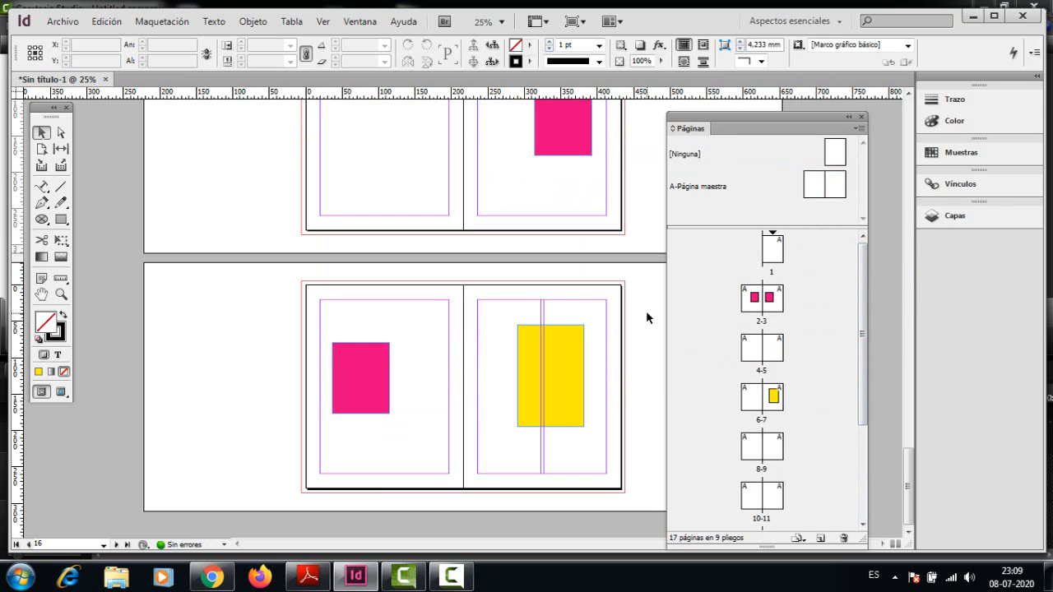
{"action": "left_click_drag", "start_coordinate": [598, 307], "coordinate": [581, 390]}
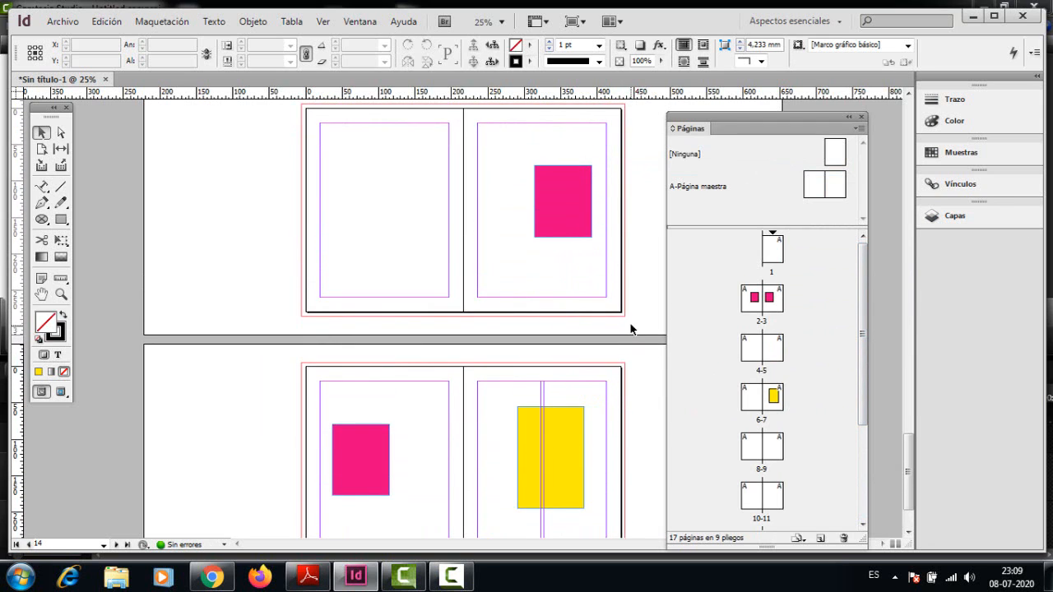
{"action": "scroll", "coordinate": [624, 349], "scroll_direction": "up", "scroll_amount": 8}
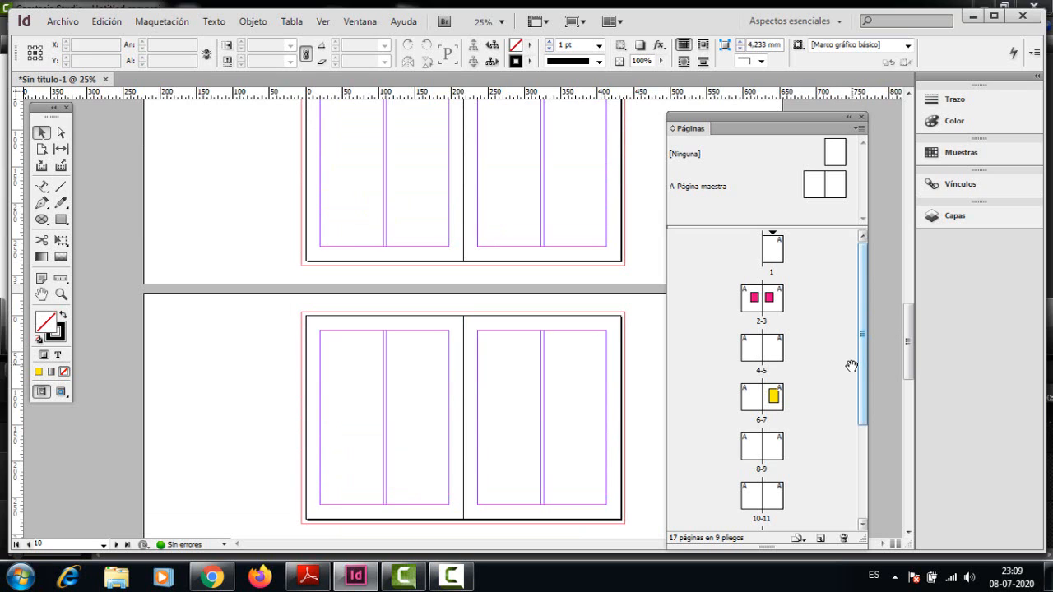
{"action": "left_click", "coordinate": [752, 298]}
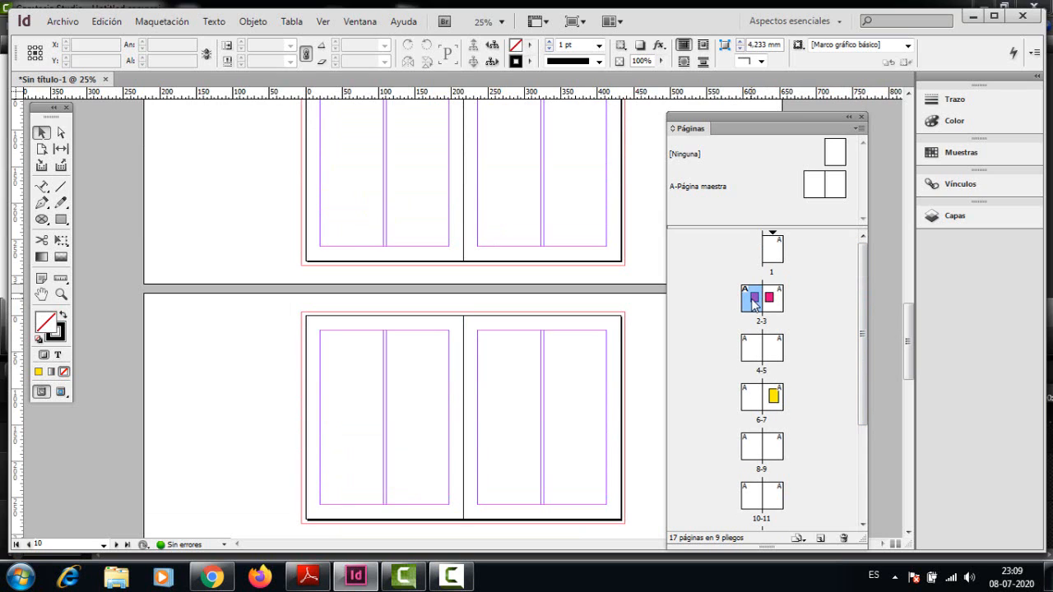
{"action": "double_click", "coordinate": [758, 323]}
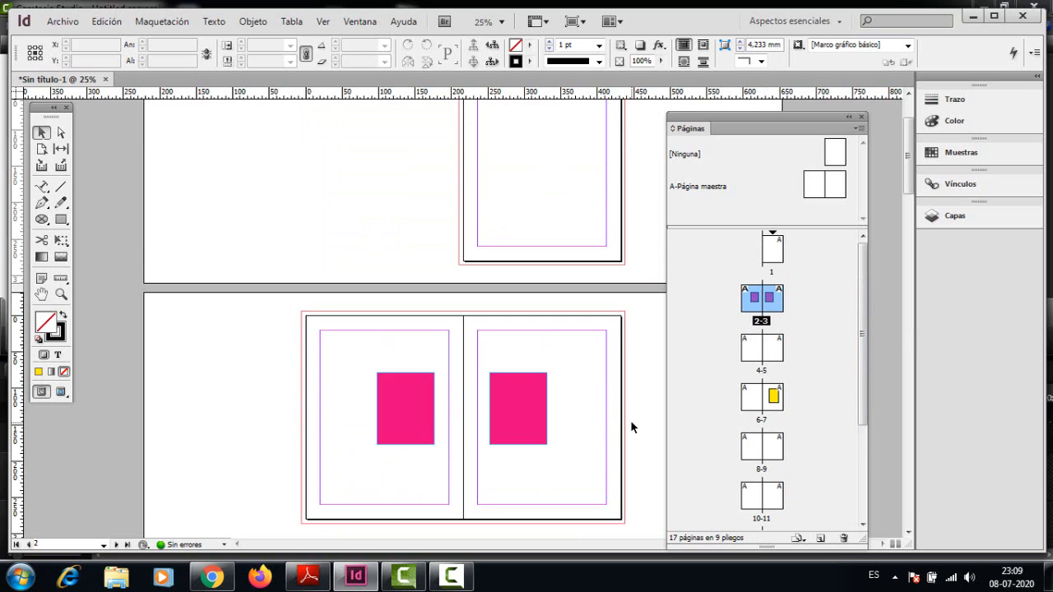
- Copy both magenta rectangles from spread 2-3 onto spread 4-5 and deselect the copies
{"action": "scroll", "coordinate": [597, 432], "scroll_direction": "down", "scroll_amount": 5}
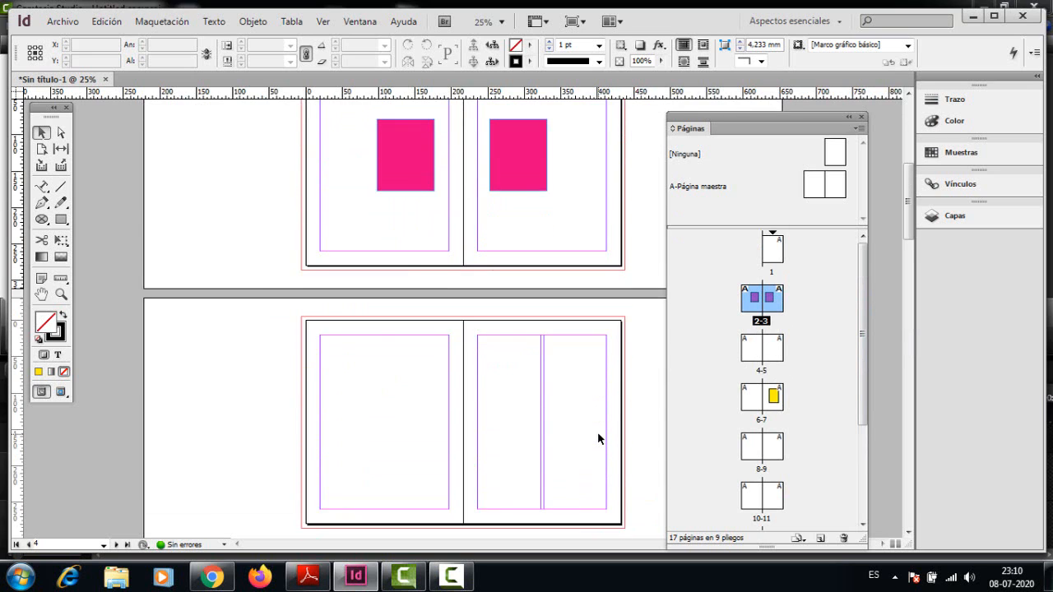
{"action": "scroll", "coordinate": [597, 431], "scroll_direction": "up", "scroll_amount": 2}
{"action": "scroll", "coordinate": [597, 431], "scroll_direction": "down", "scroll_amount": 2}
{"action": "left_click", "coordinate": [410, 151]}
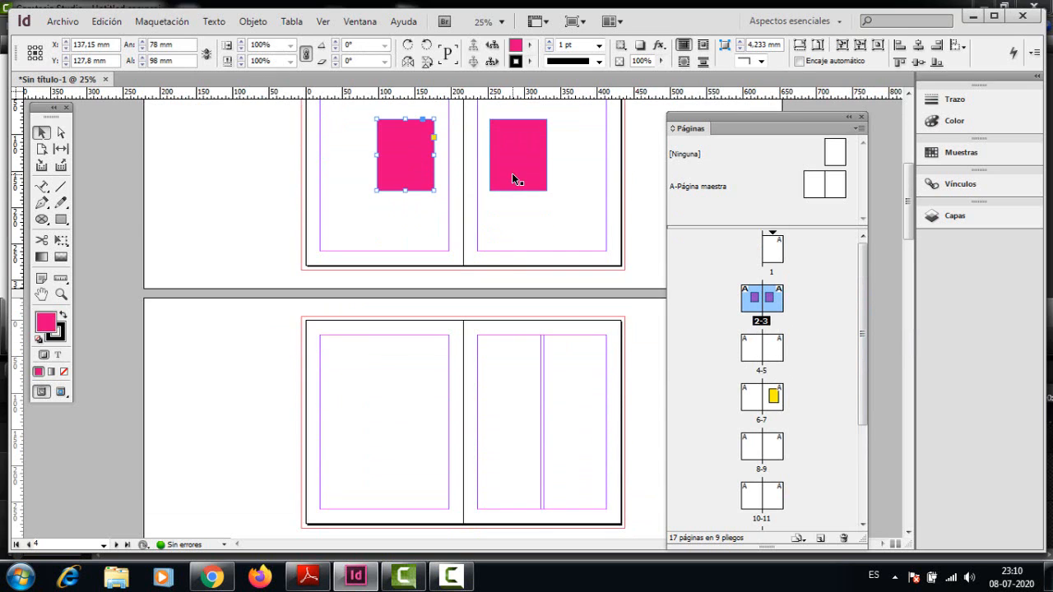
{"action": "left_click", "coordinate": [518, 176], "text": "shift"}
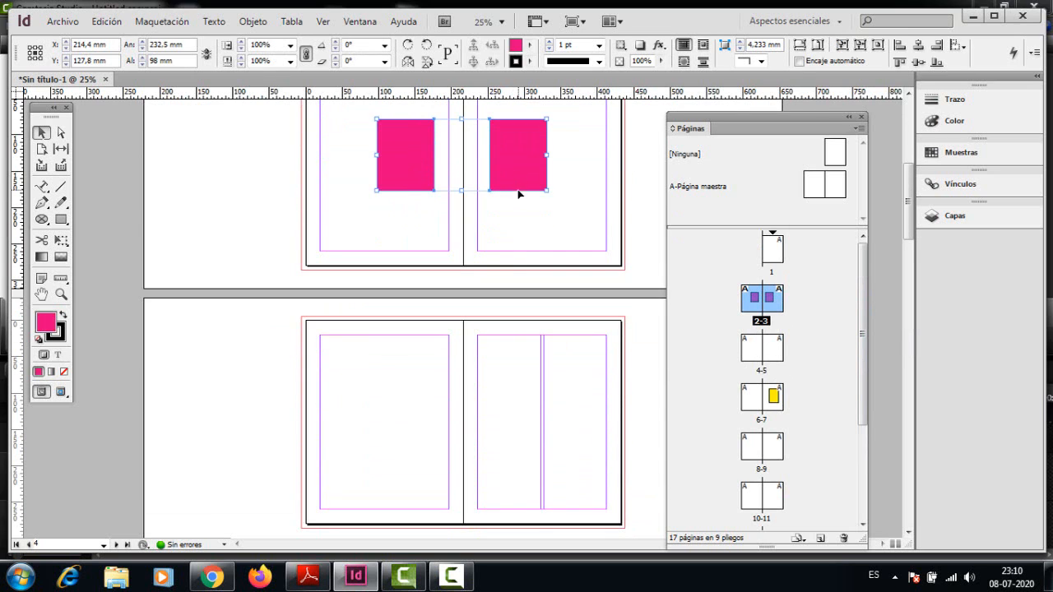
{"action": "left_click", "coordinate": [448, 421]}
{"action": "key", "text": "ctrl+alt+shift+v"}
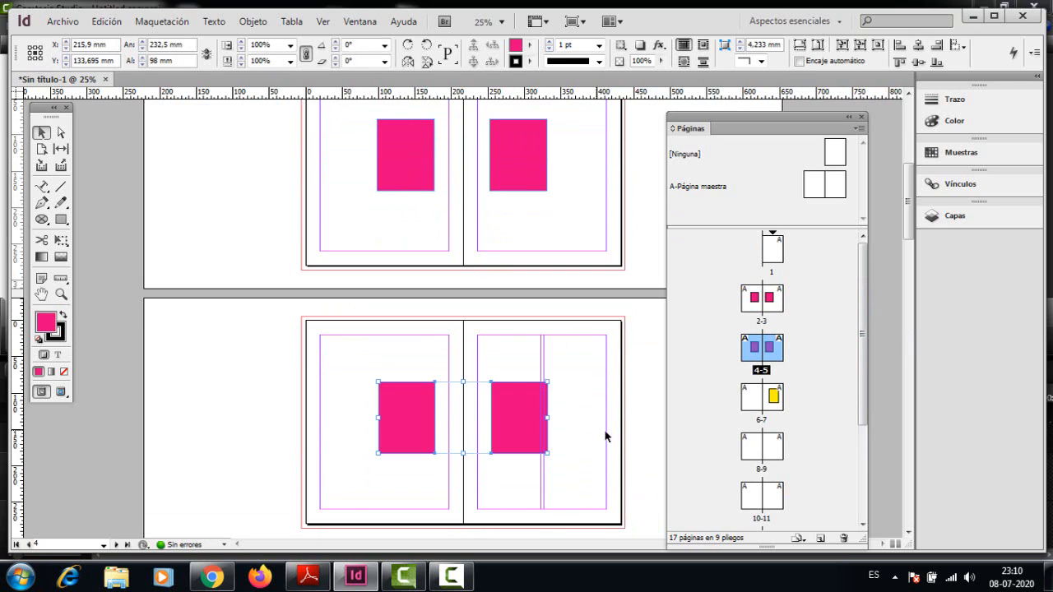
{"action": "left_click", "coordinate": [557, 404]}
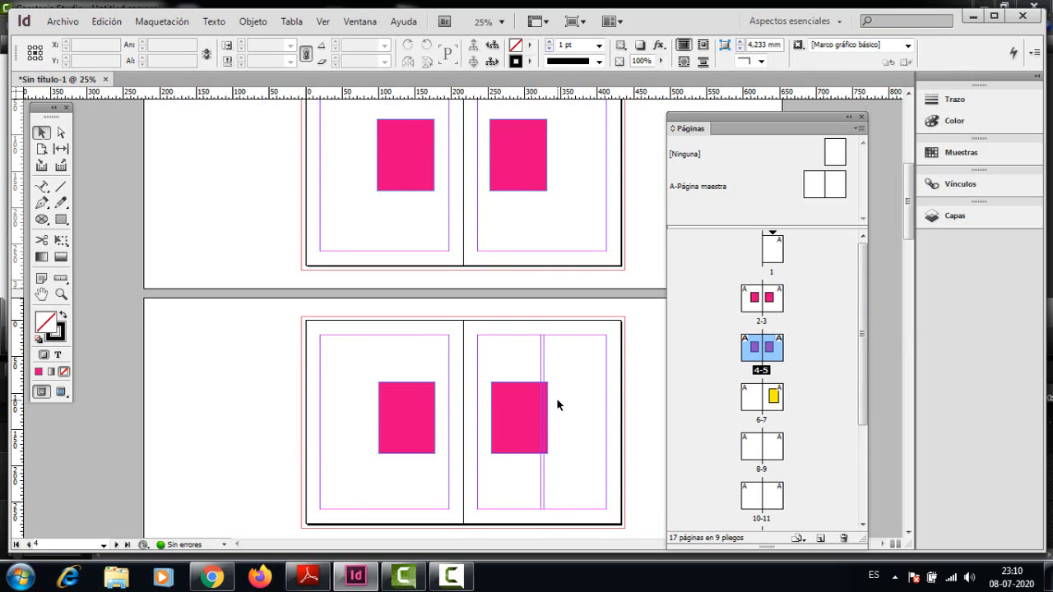
- Fill both rectangles on spread 4-5 with C=100 M=0 Y=0 K=0 and deselect them
{"action": "left_click", "coordinate": [513, 404]}
{"action": "left_click", "coordinate": [410, 438], "text": "shift"}
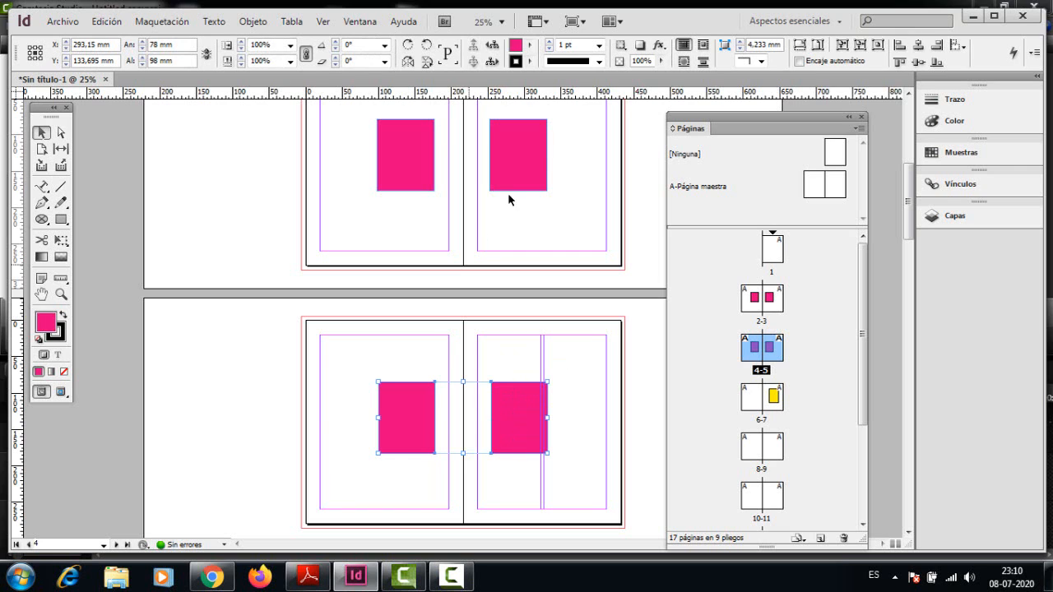
{"action": "left_click", "coordinate": [530, 45]}
{"action": "left_click", "coordinate": [545, 140]}
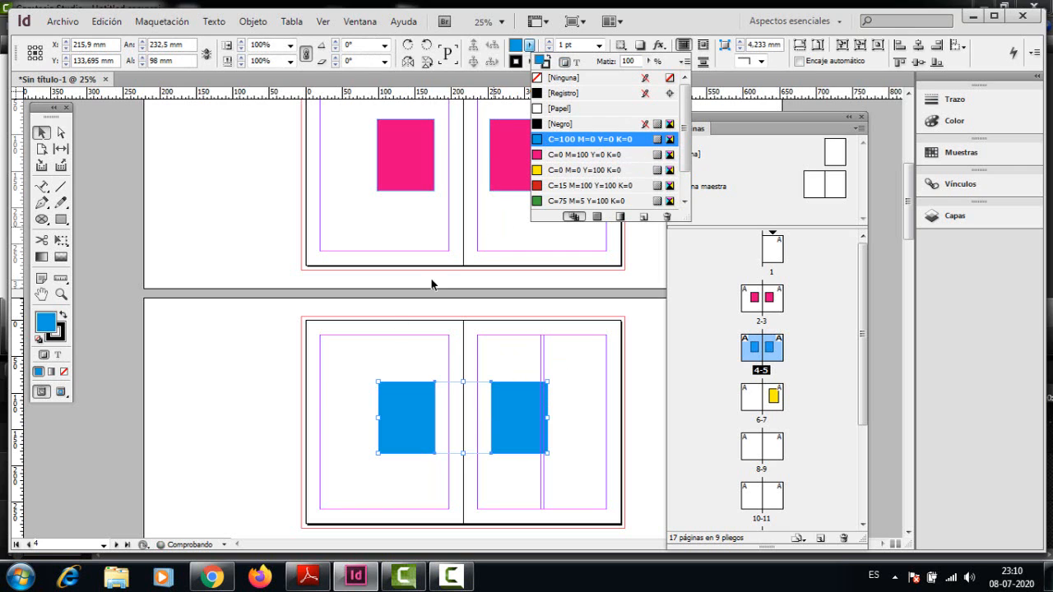
{"action": "left_click", "coordinate": [399, 367]}
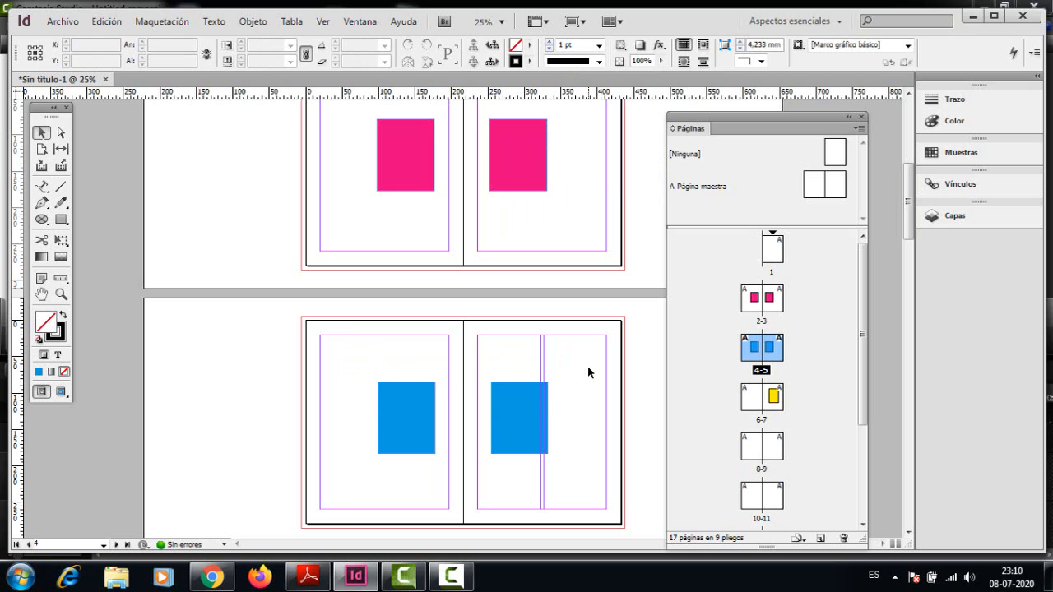
- Start the Mover páginas command and set the range of pages to move to 2-5
{"action": "left_click", "coordinate": [834, 257]}
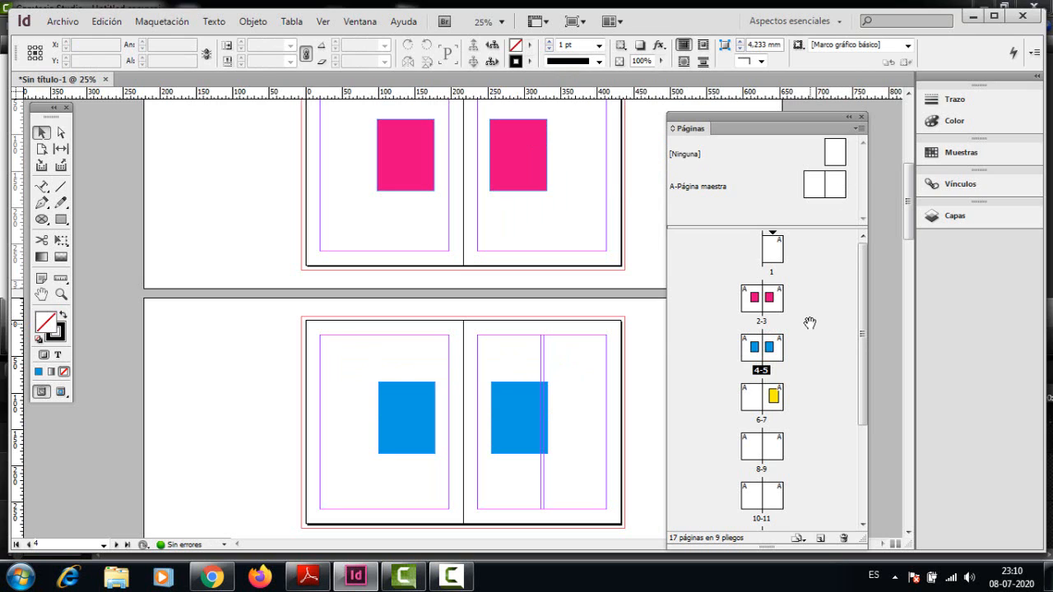
{"action": "left_click", "coordinate": [759, 324]}
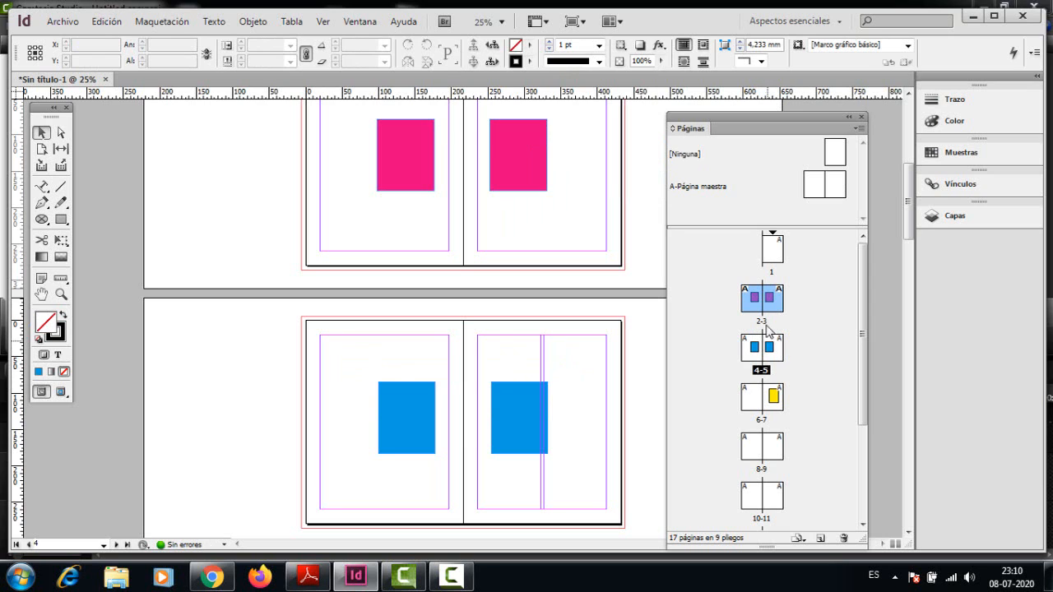
{"action": "left_click", "coordinate": [859, 128]}
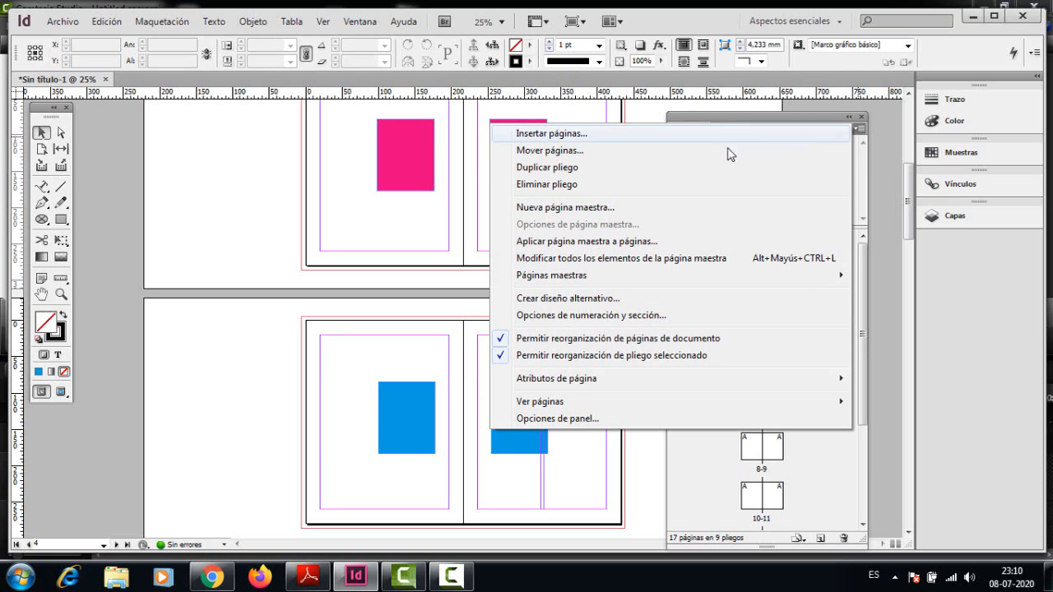
{"action": "left_click", "coordinate": [601, 152]}
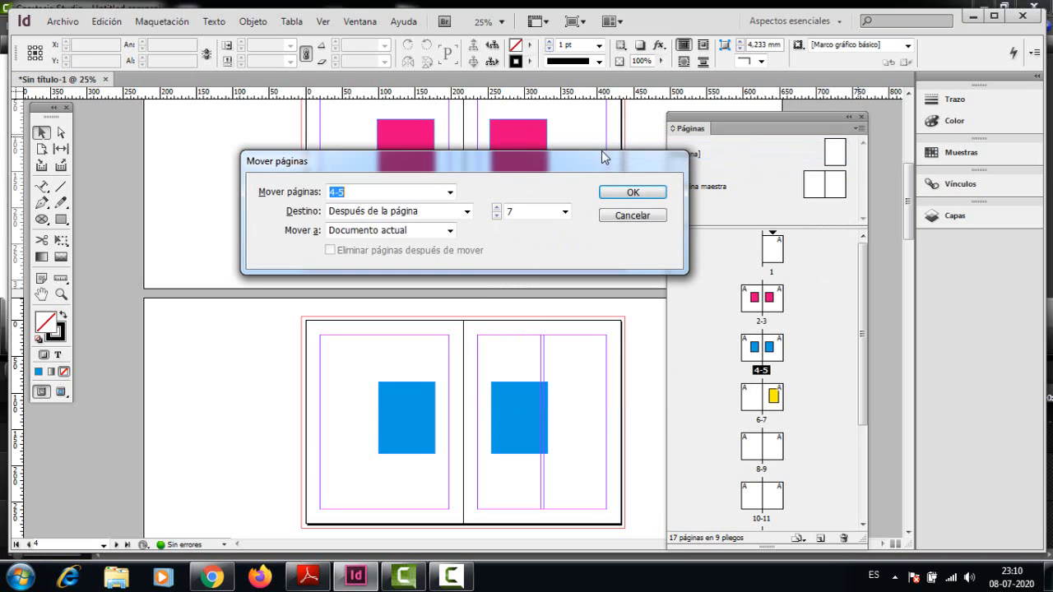
{"action": "left_click_drag", "start_coordinate": [411, 168], "coordinate": [372, 183]}
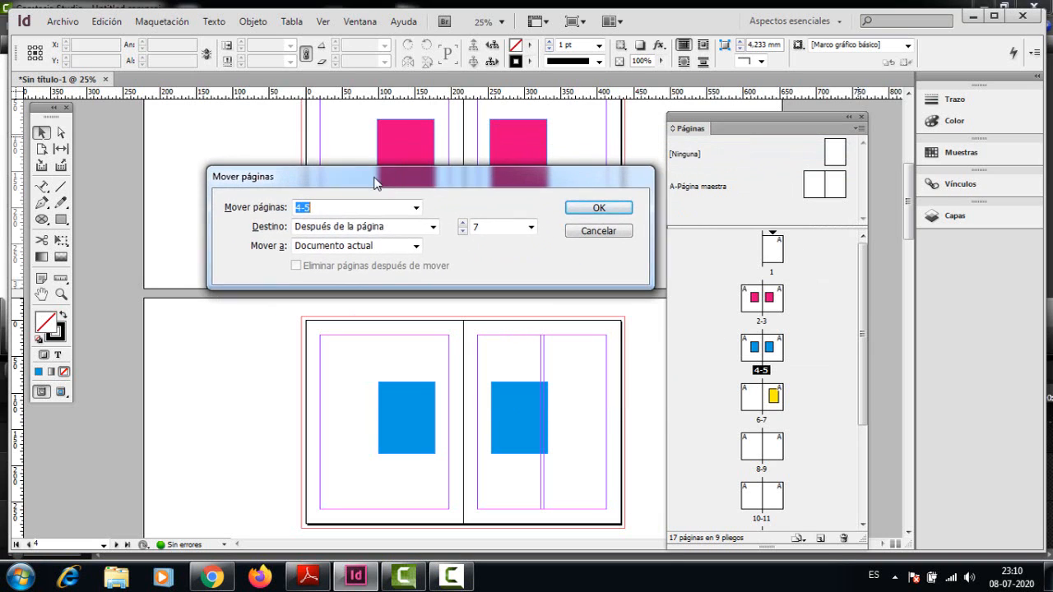
{"action": "left_click", "coordinate": [313, 209]}
{"action": "left_click_drag", "start_coordinate": [315, 206], "coordinate": [236, 210]}
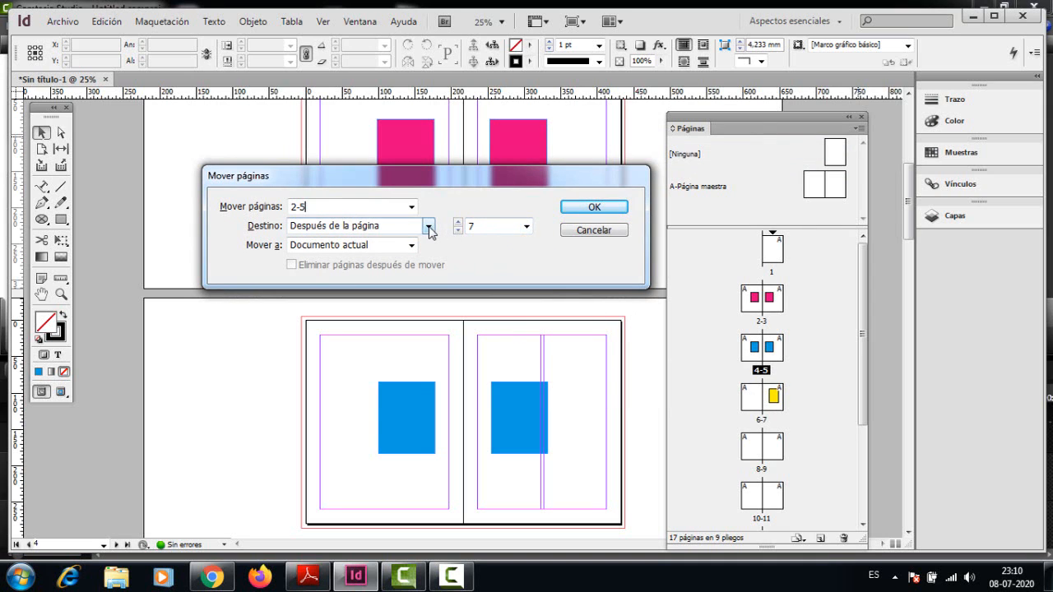
- Set the destination to Después de la página 7 in the current document and carry out the page move
{"action": "left_click", "coordinate": [526, 226]}
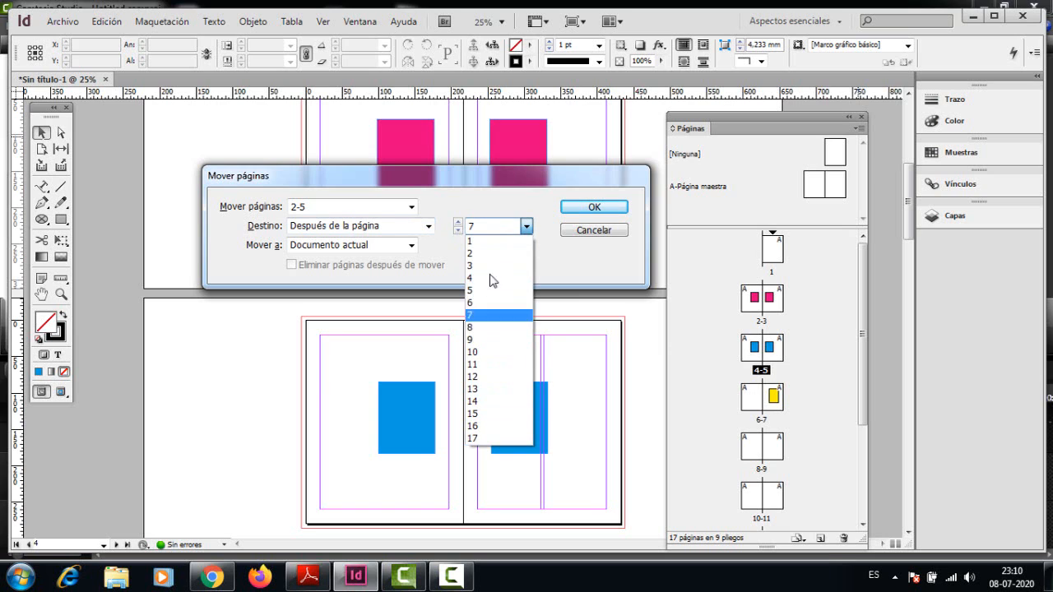
{"action": "left_click", "coordinate": [491, 316]}
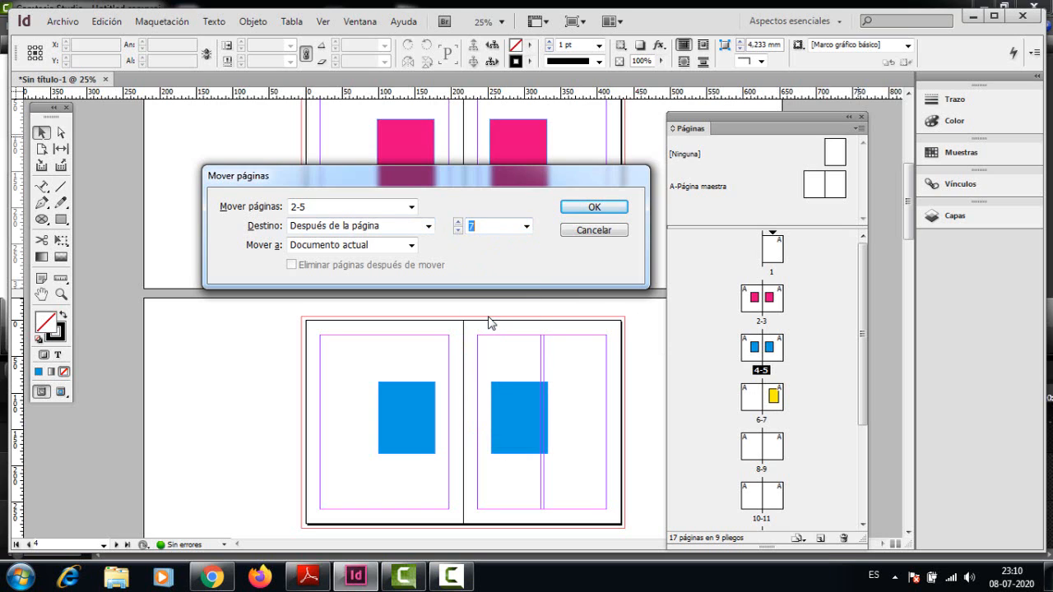
{"action": "left_click", "coordinate": [428, 225]}
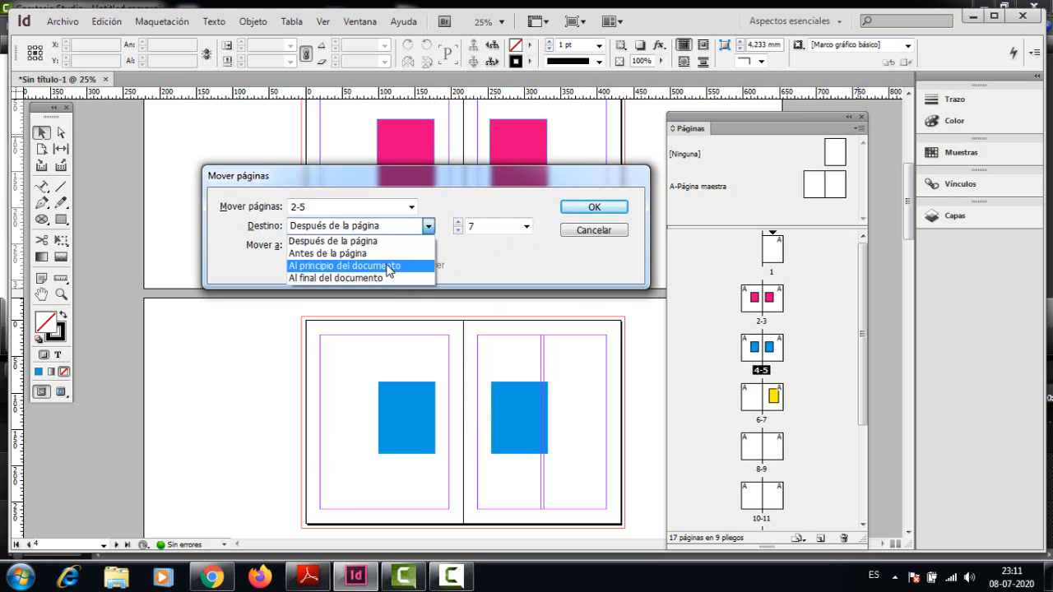
{"action": "left_click", "coordinate": [371, 241]}
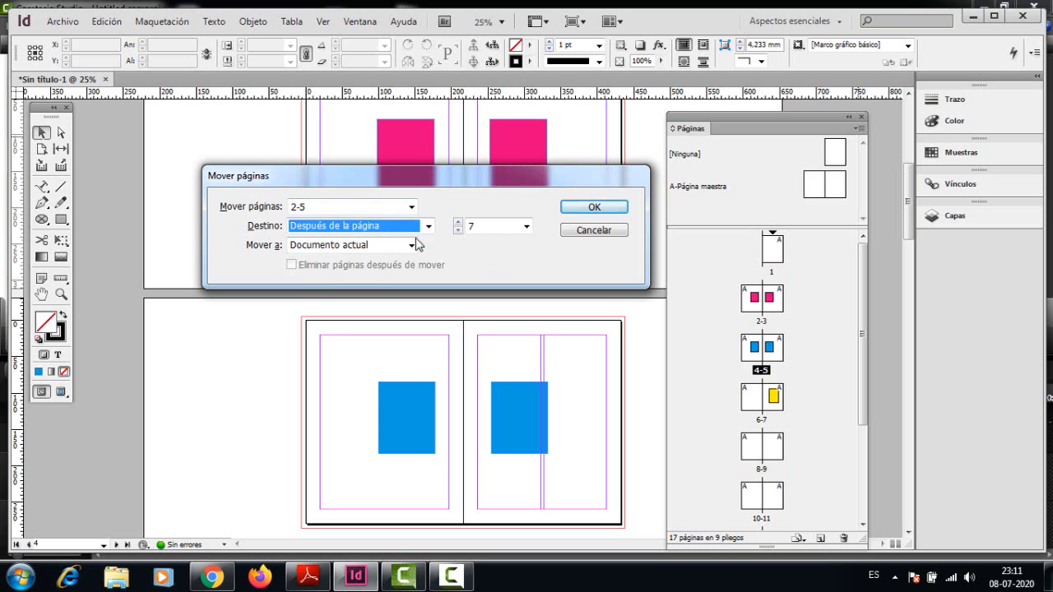
{"action": "left_click", "coordinate": [596, 209]}
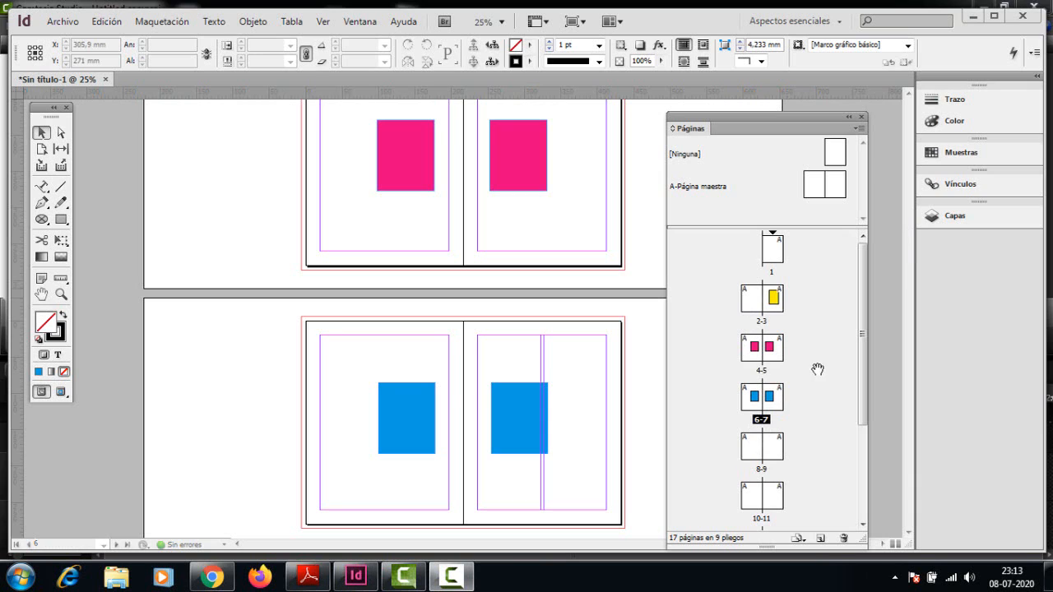
- Move spread 2-3 with the yellow rectangle behind spread 6-7 directly among the page thumbnails
{"action": "left_click", "coordinate": [772, 303]}
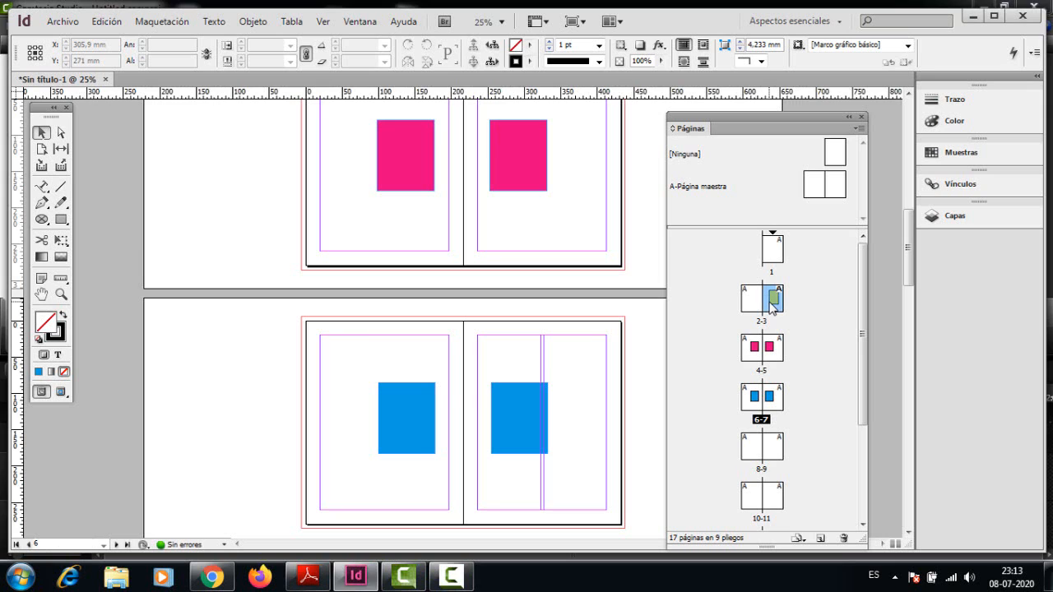
{"action": "double_click", "coordinate": [762, 323]}
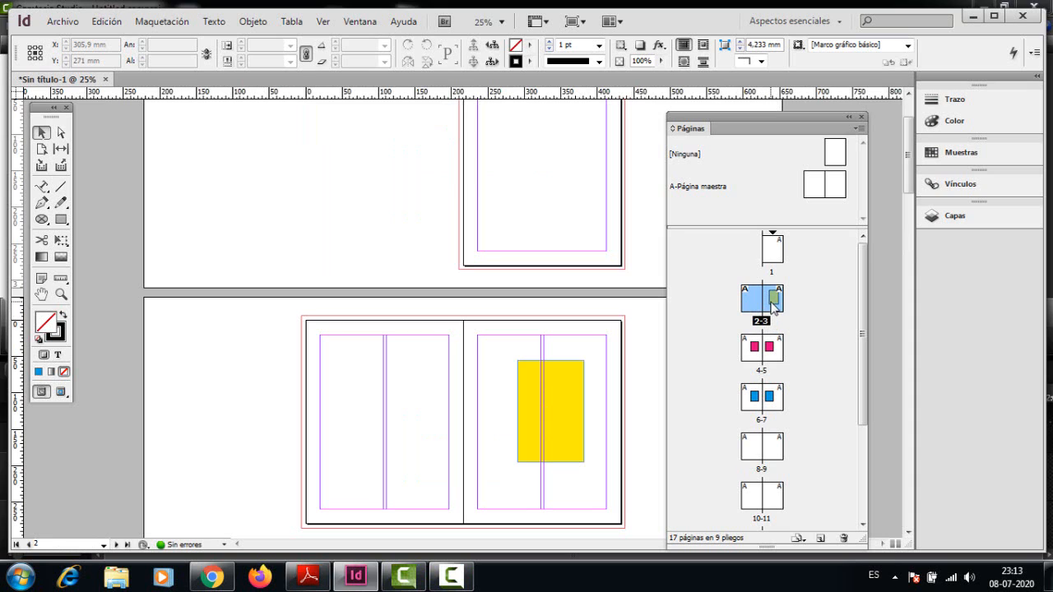
{"action": "left_click_drag", "start_coordinate": [772, 304], "coordinate": [793, 418]}
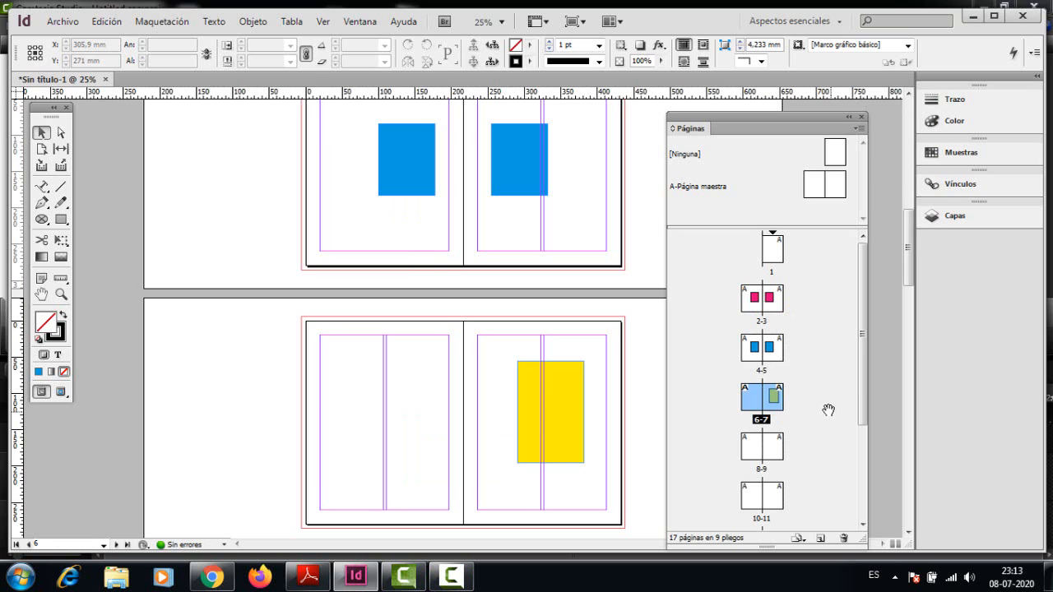
- Move only page 7 with the yellow rectangle so that it becomes page 9
{"action": "left_click", "coordinate": [778, 398]}
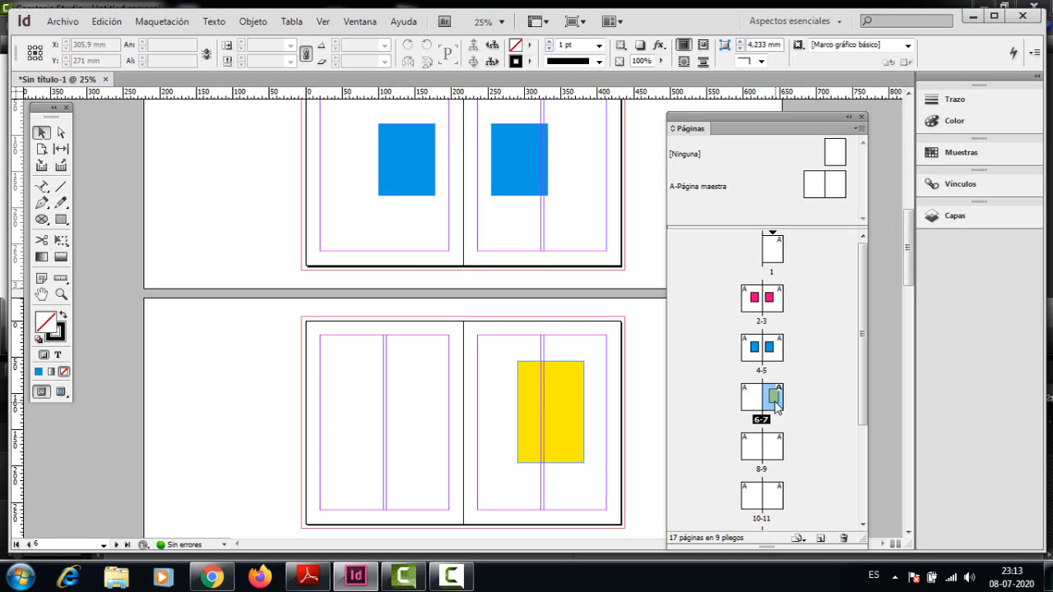
{"action": "left_click_drag", "start_coordinate": [776, 401], "coordinate": [742, 486]}
{"action": "left_click_drag", "start_coordinate": [742, 491], "coordinate": [743, 491]}
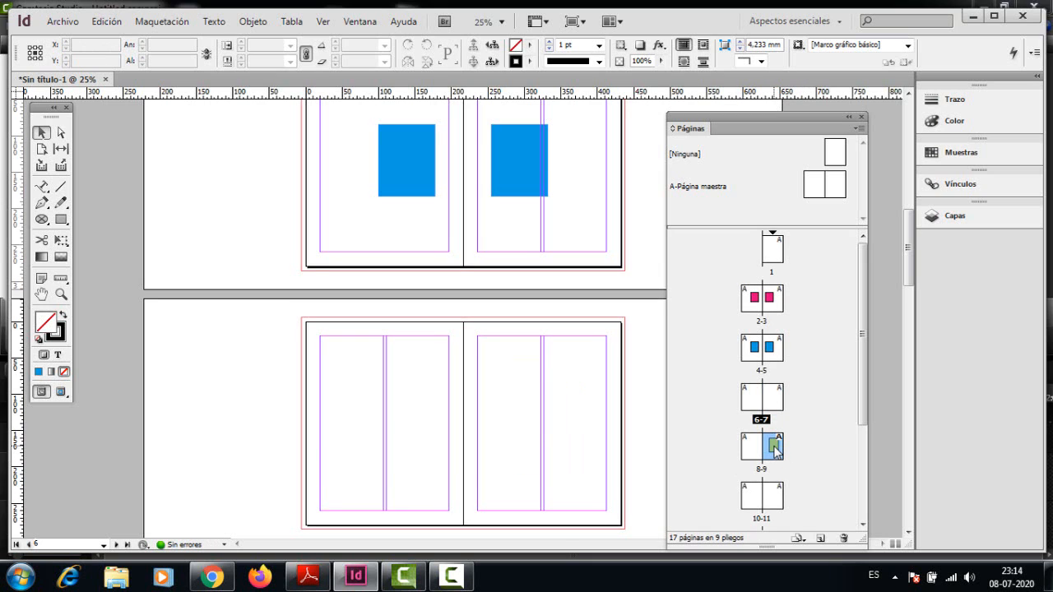
- Move page 9 with the yellow rectangle in front of page 2, and select page 3 and then spread 6-7
{"action": "left_click_drag", "start_coordinate": [773, 450], "coordinate": [735, 301]}
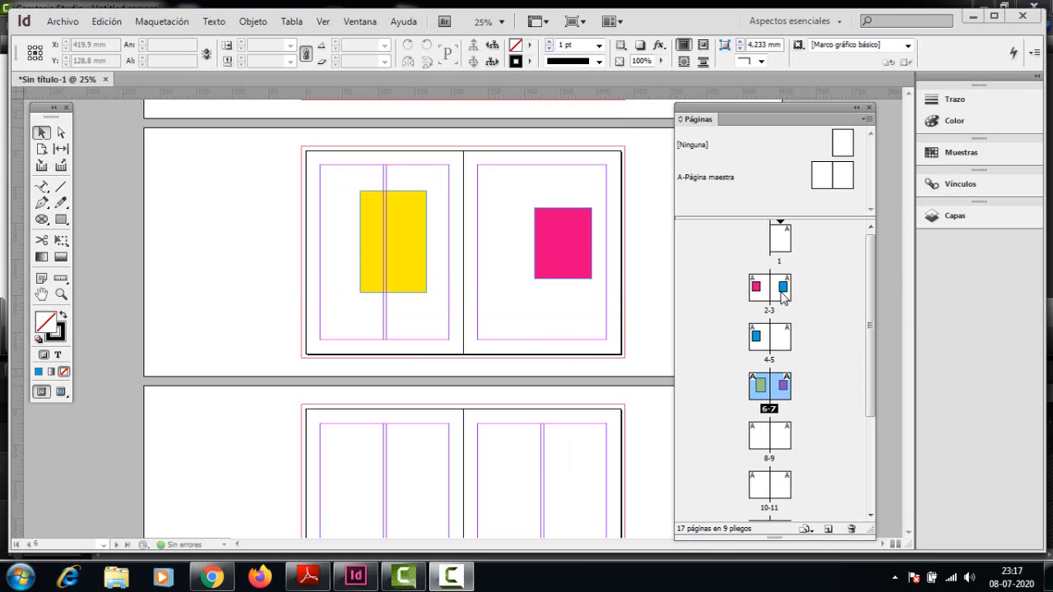
{"action": "left_click", "coordinate": [783, 292]}
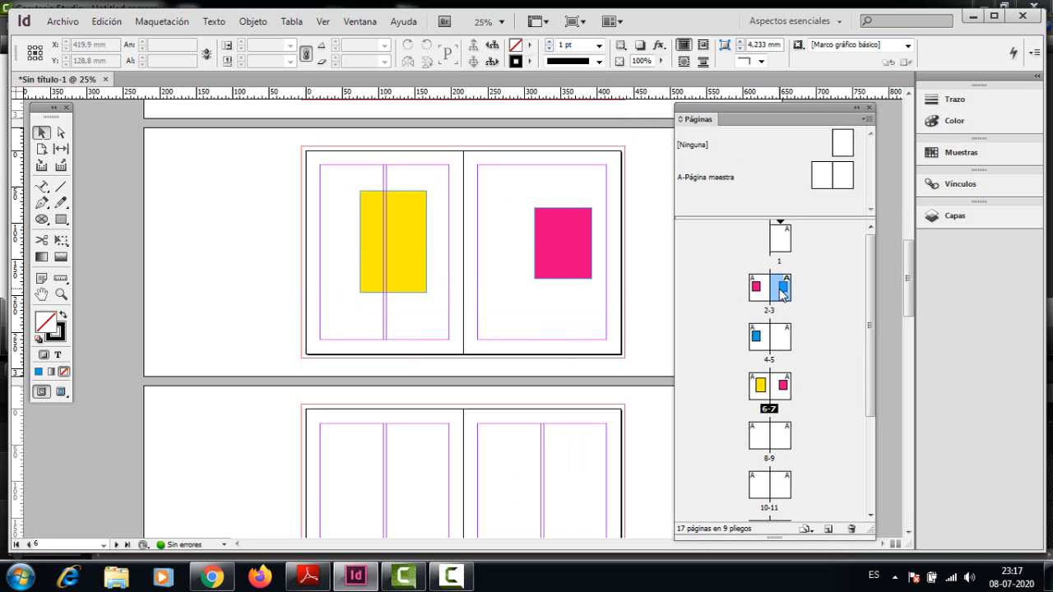
{"action": "left_click", "coordinate": [771, 410]}
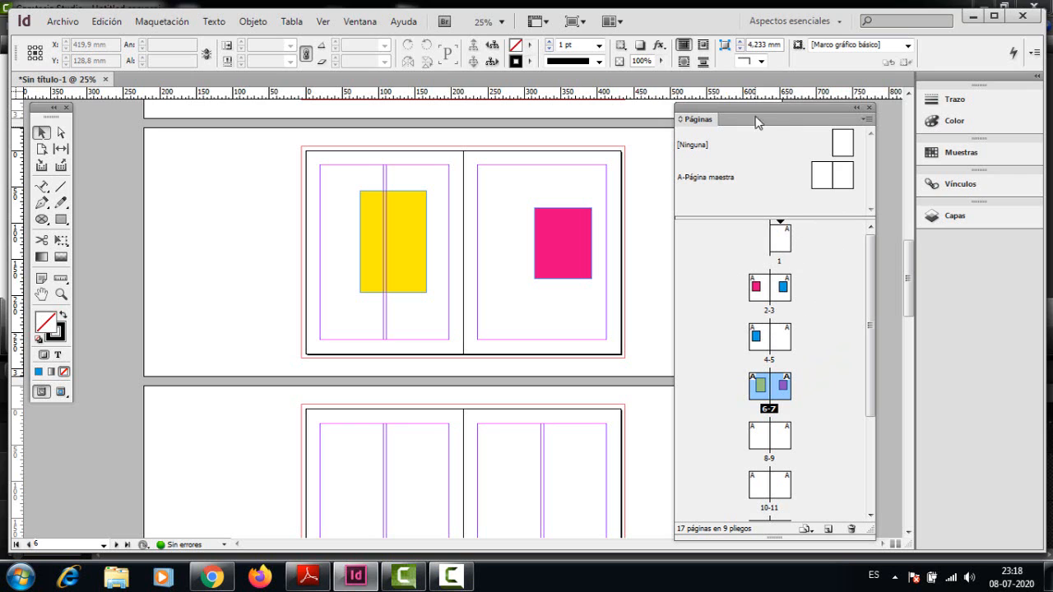
- Check the Páginas panel's options that allow reorganizing document pages and the selected spread
{"action": "left_click_drag", "start_coordinate": [763, 107], "coordinate": [761, 107]}
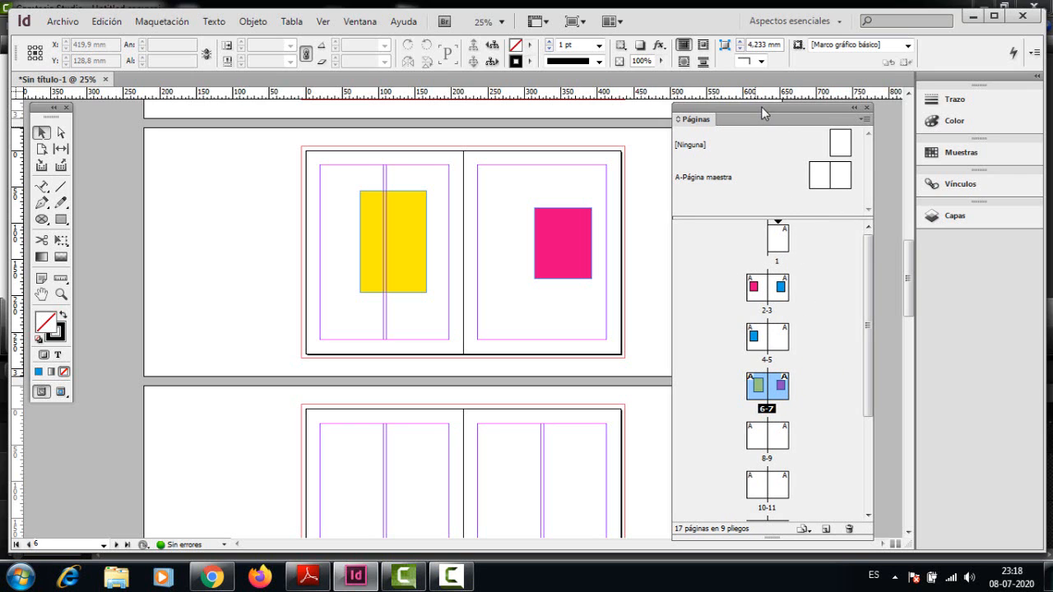
{"action": "left_click", "coordinate": [864, 120]}
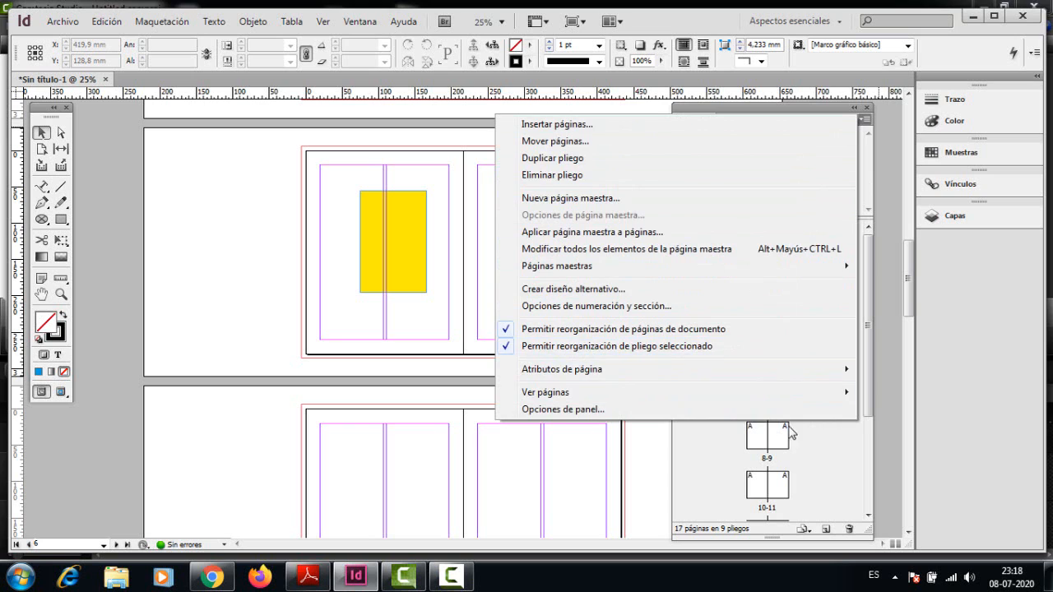
{"action": "left_click", "coordinate": [831, 427]}
- Move page 6 with the yellow rectangle in front of page 2
{"action": "left_click", "coordinate": [779, 239]}
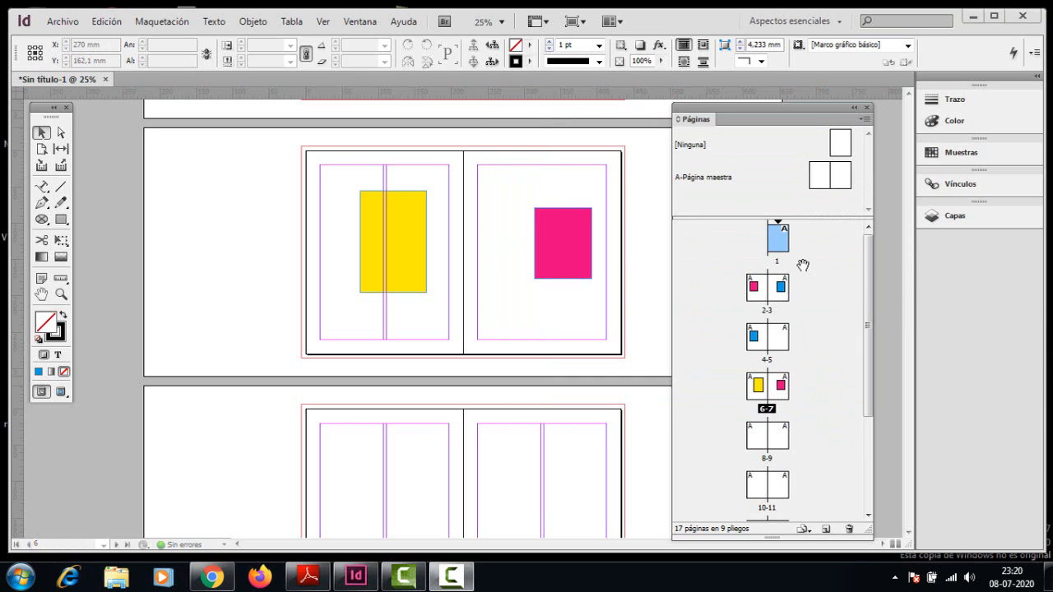
{"action": "left_click_drag", "start_coordinate": [778, 237], "coordinate": [805, 351]}
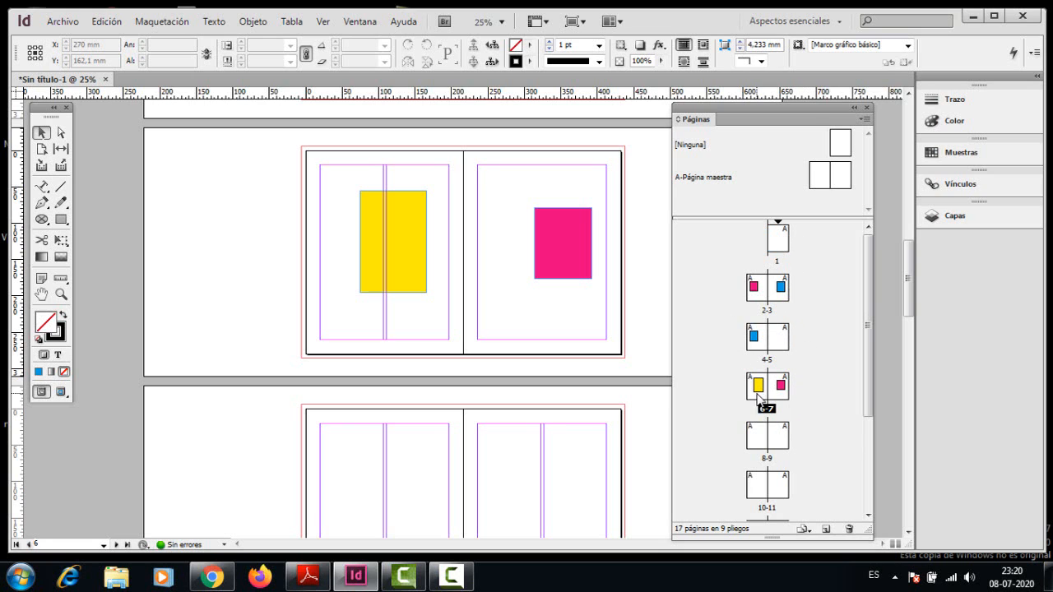
{"action": "left_click", "coordinate": [758, 397]}
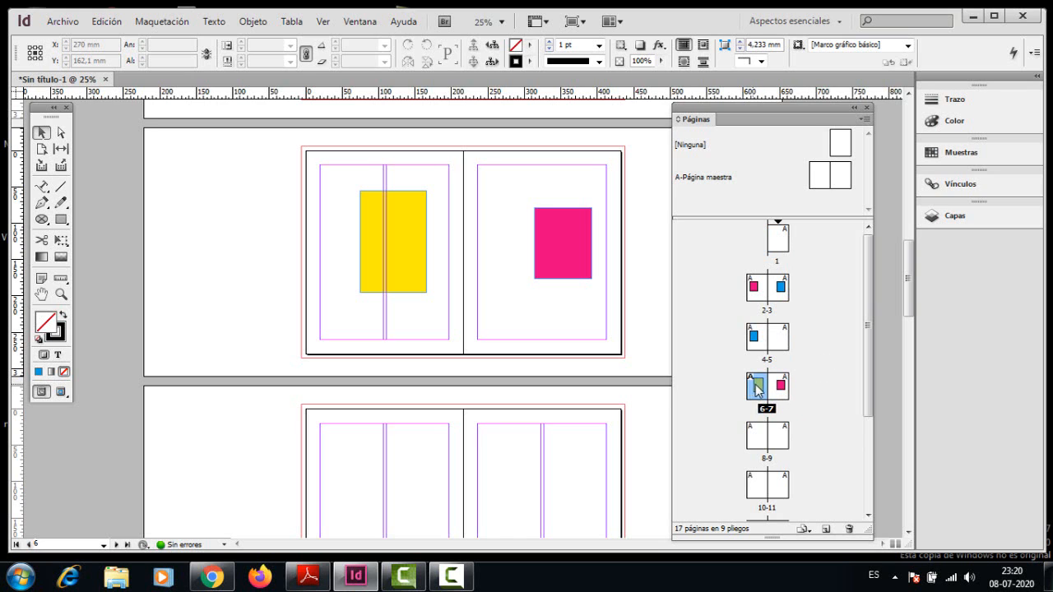
{"action": "left_click_drag", "start_coordinate": [759, 391], "coordinate": [739, 291]}
{"action": "mouse_move", "coordinate": [741, 292]}
{"action": "left_mouse_down"}
{"action": "mouse_move", "coordinate": [759, 388]}
{"action": "mouse_move", "coordinate": [740, 369]}
{"action": "mouse_move", "coordinate": [727, 317]}
{"action": "mouse_move", "coordinate": [738, 292]}
{"action": "left_mouse_up"}
{"action": "left_click", "coordinate": [757, 394]}
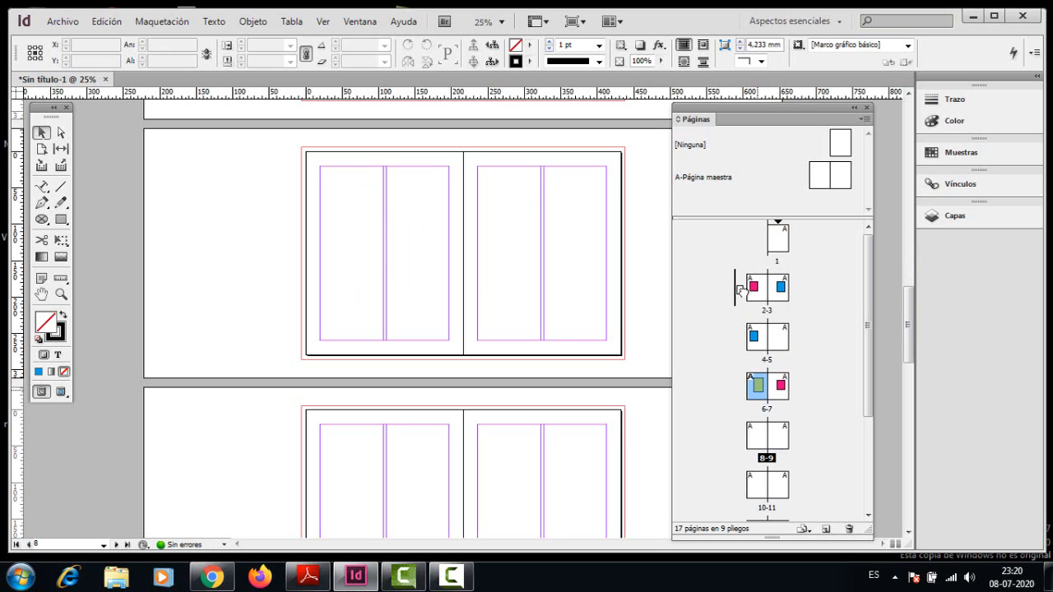
{"action": "left_click_drag", "start_coordinate": [739, 290], "coordinate": [742, 289]}
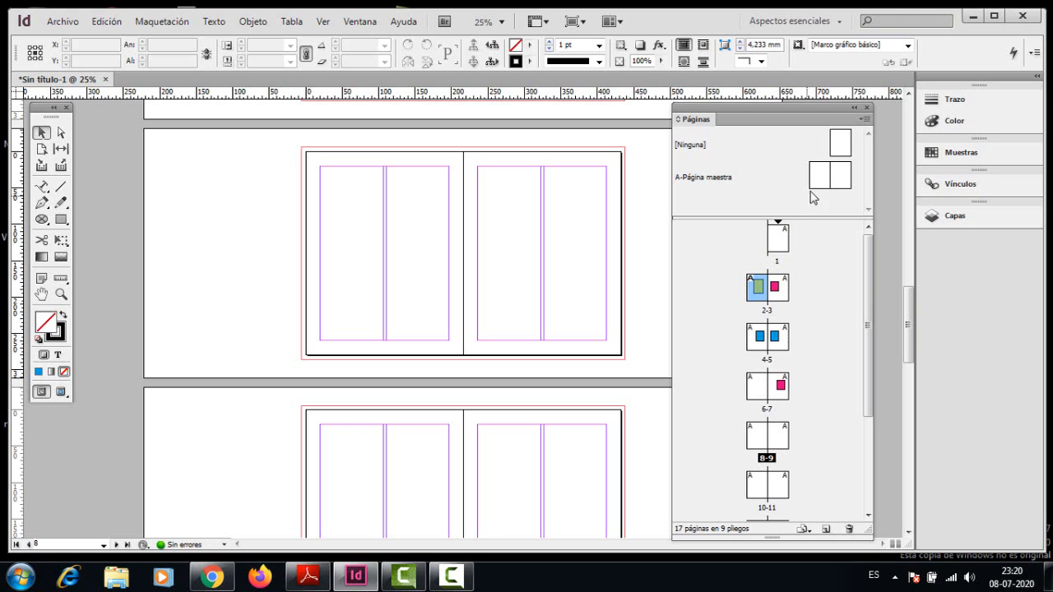
- Turn off Permitir reorganización de páginas de documento, and turn off Permitir reorganización de pliego seleccionado for spread 2-3
{"action": "left_click", "coordinate": [864, 120]}
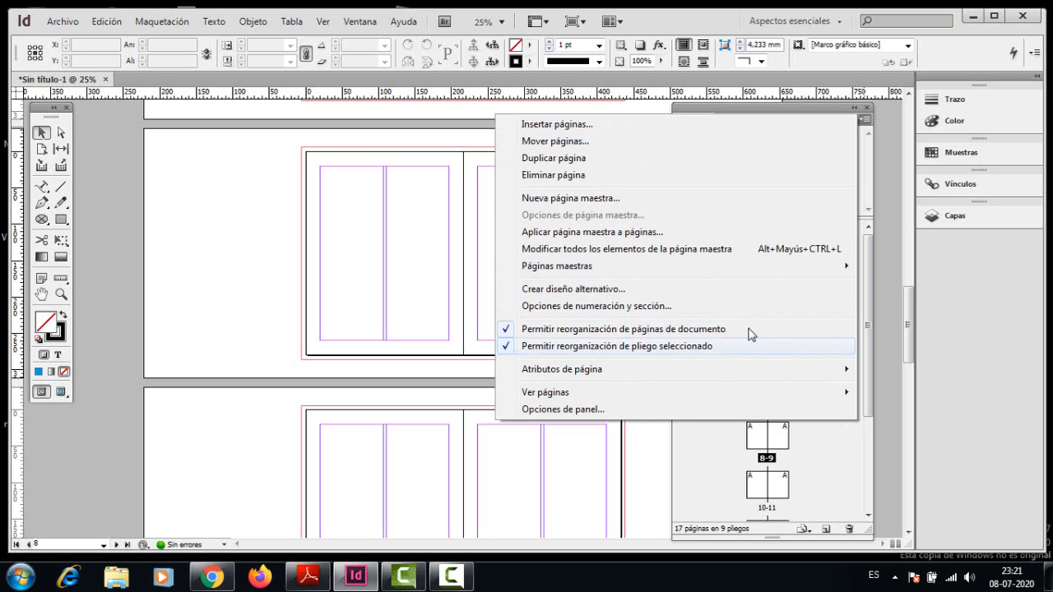
{"action": "left_click", "coordinate": [622, 330]}
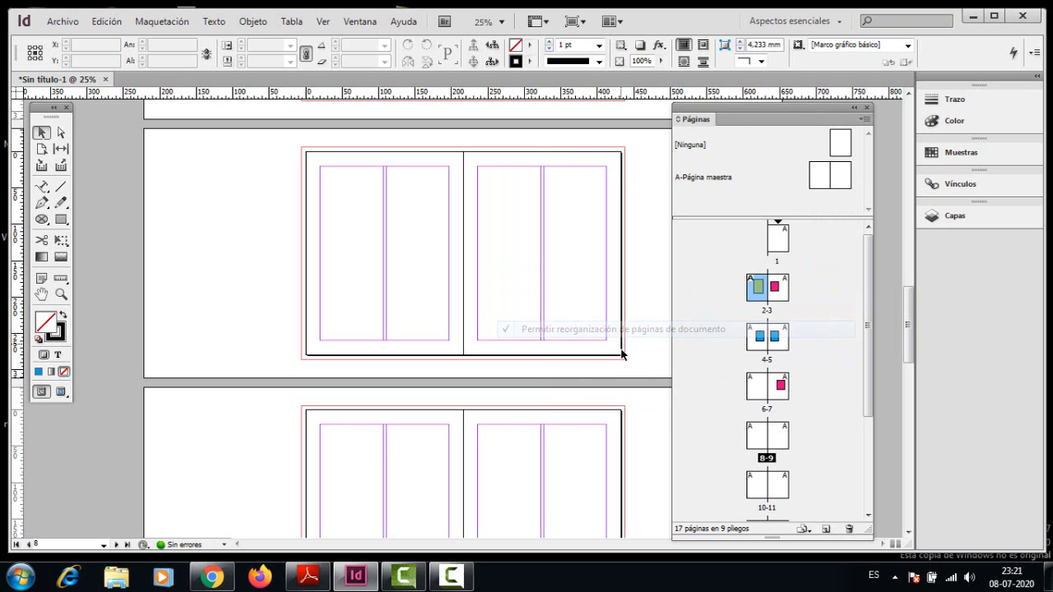
{"action": "left_click", "coordinate": [863, 119]}
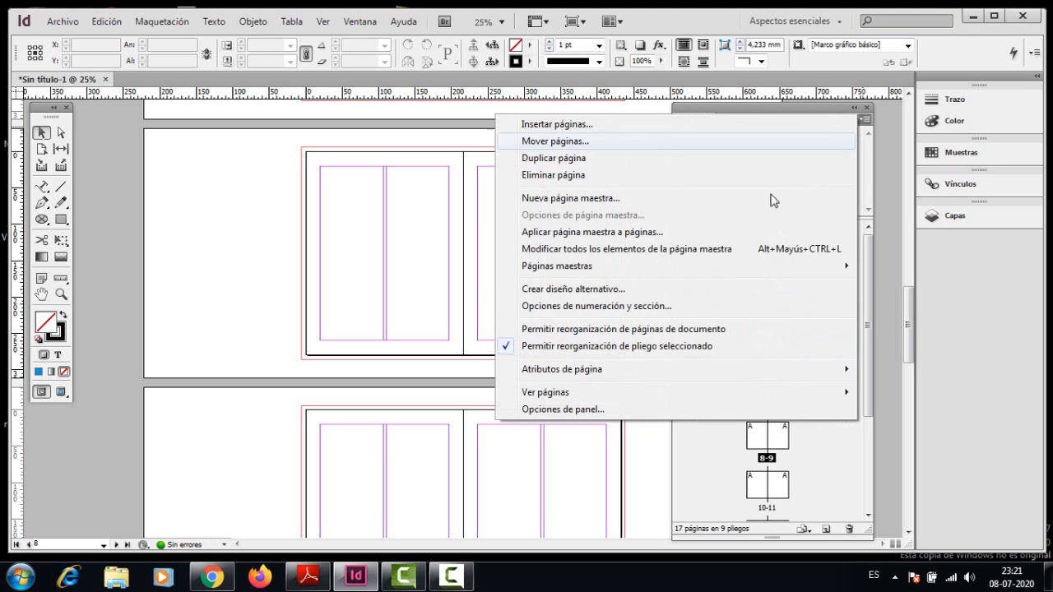
{"action": "left_click", "coordinate": [618, 346]}
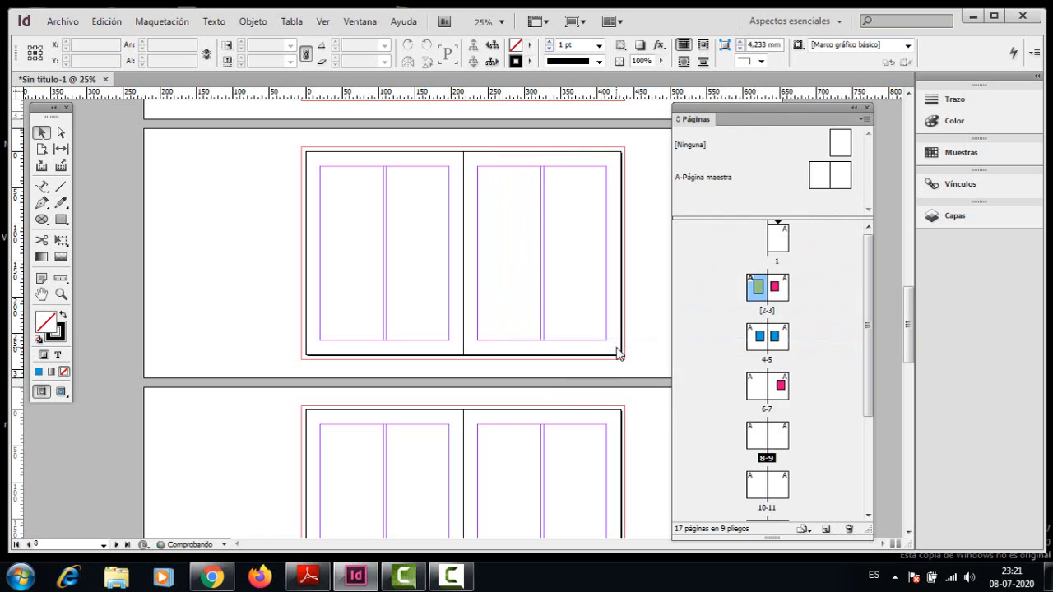
- Attach page 1 to the start of spread 2-3 and page 4 with the blue rectangle to its end
{"action": "left_click", "coordinate": [780, 245]}
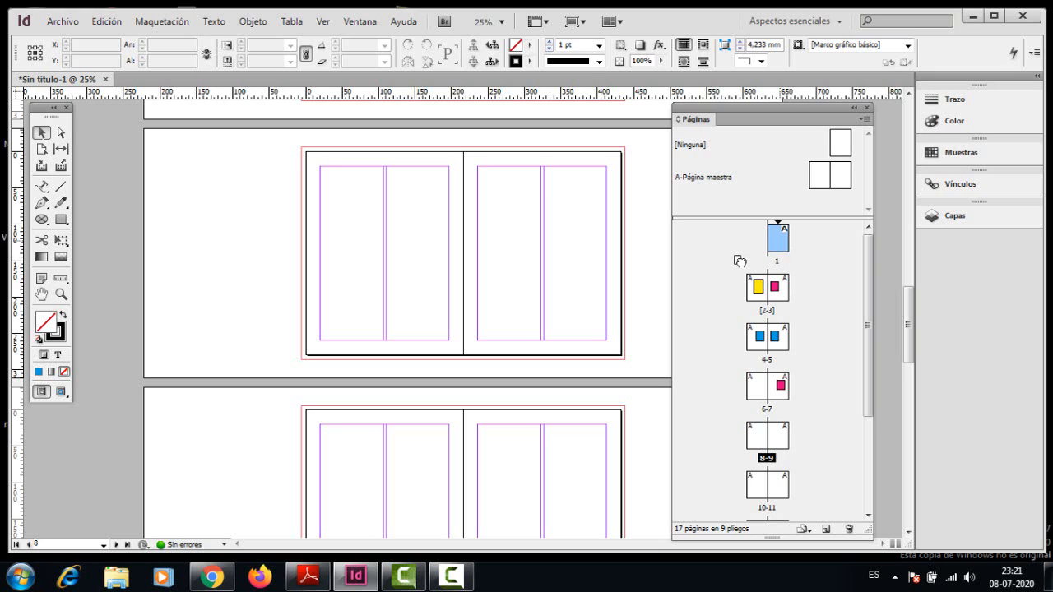
{"action": "left_click_drag", "start_coordinate": [739, 288], "coordinate": [741, 288]}
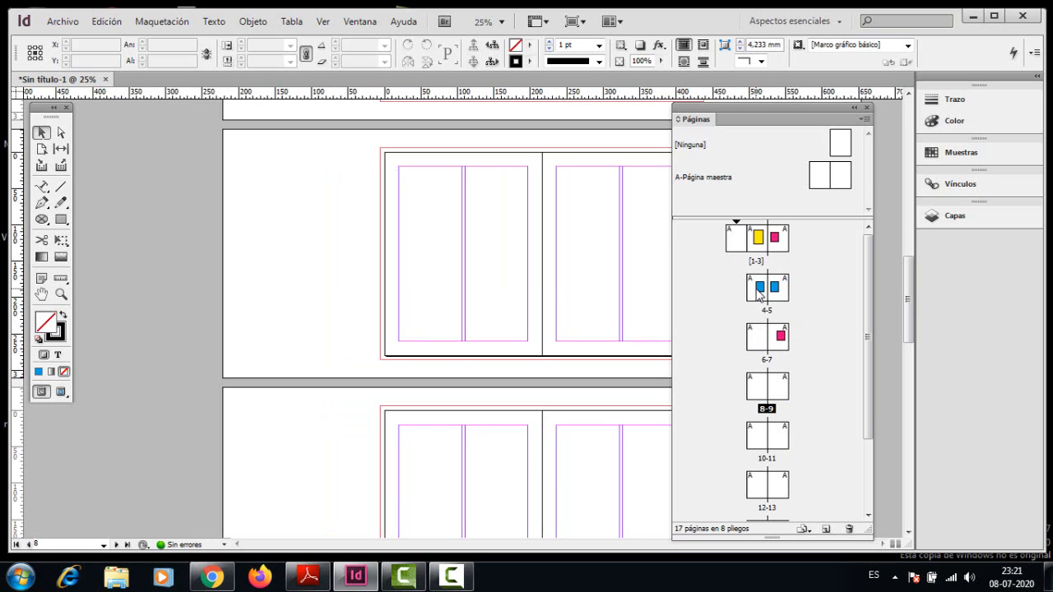
{"action": "left_click_drag", "start_coordinate": [757, 291], "coordinate": [795, 247]}
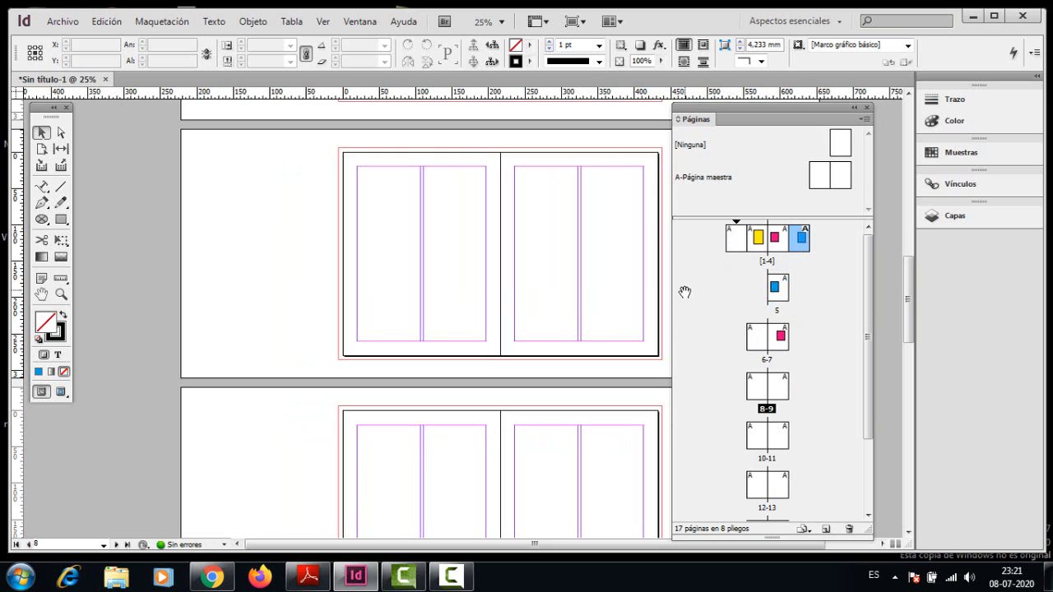
- Select each page of the four-page spread in turn and view that spread in the document
{"action": "left_click", "coordinate": [736, 242]}
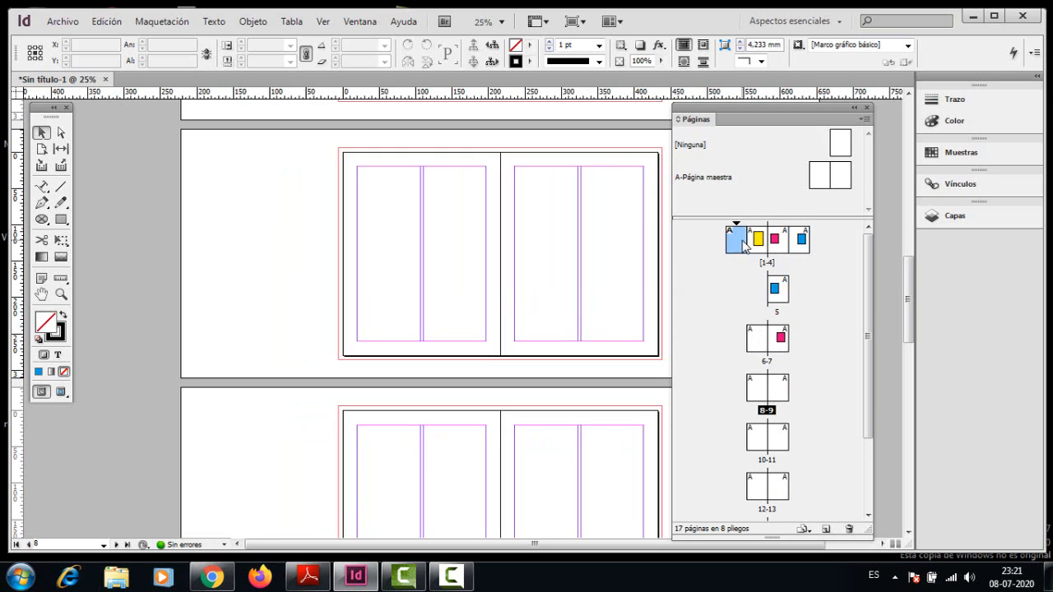
{"action": "left_click", "coordinate": [756, 245]}
{"action": "left_click", "coordinate": [778, 245]}
{"action": "left_click", "coordinate": [799, 243]}
{"action": "left_click_drag", "start_coordinate": [802, 243], "coordinate": [782, 262]}
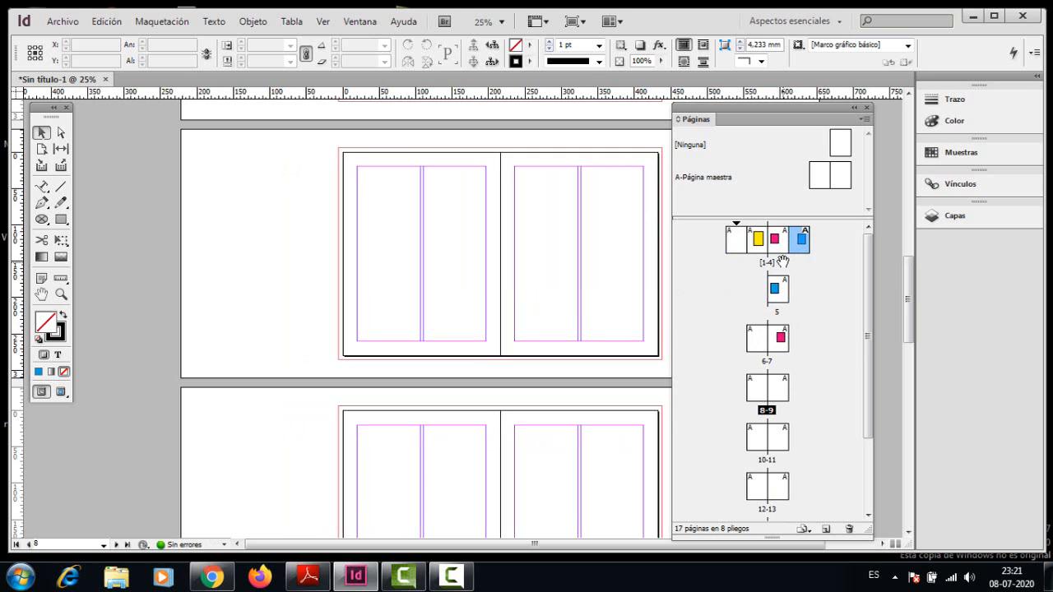
{"action": "scroll", "coordinate": [479, 215], "scroll_direction": "up", "scroll_amount": 15}
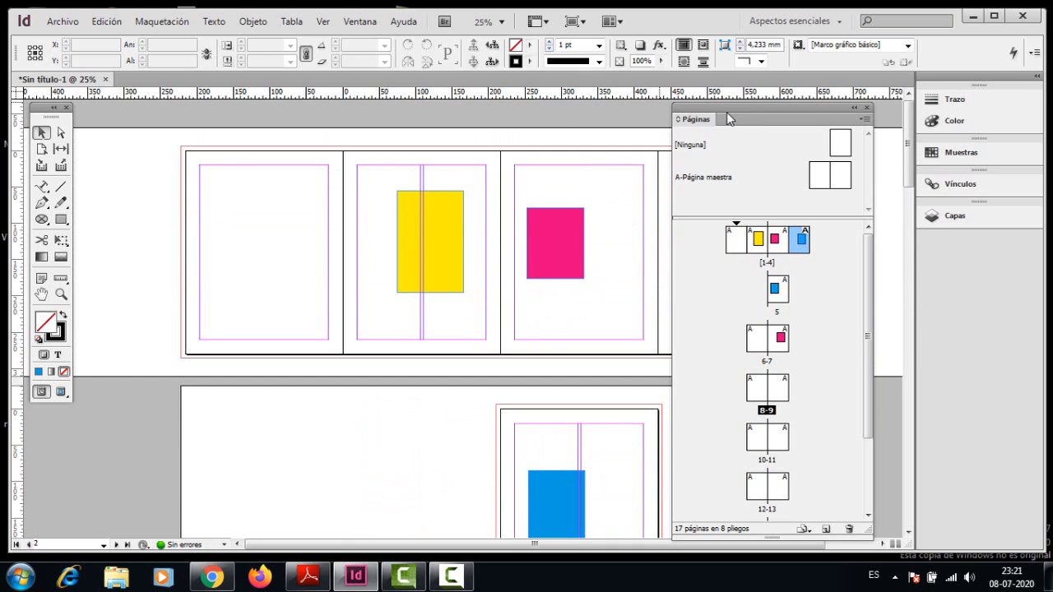
- Shift the Páginas panel slightly aside and examine its two page reorganization options again
{"action": "mouse_move", "coordinate": [731, 122]}
{"action": "left_mouse_down"}
{"action": "mouse_move", "coordinate": [728, 192]}
{"action": "mouse_move", "coordinate": [756, 339]}
{"action": "mouse_move", "coordinate": [712, 110]}
{"action": "mouse_move", "coordinate": [738, 111]}
{"action": "left_mouse_up"}
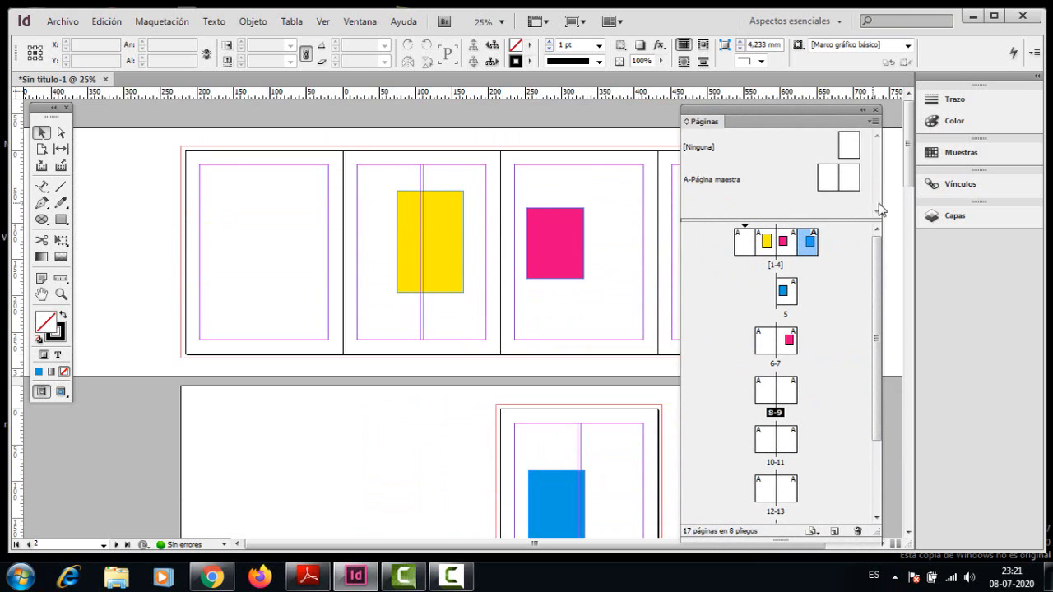
{"action": "left_click", "coordinate": [875, 120]}
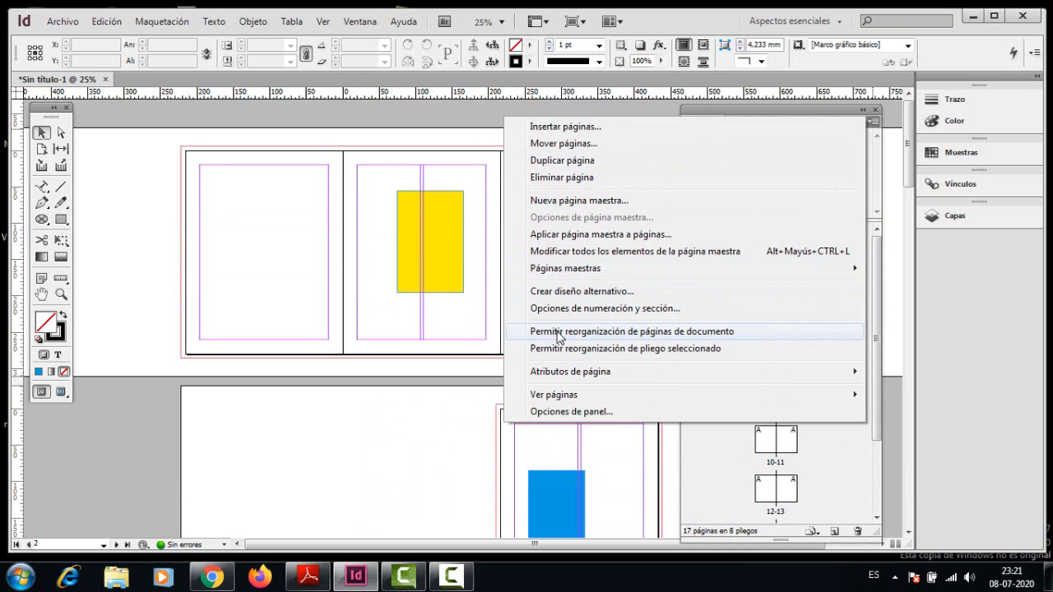
{"action": "left_click", "coordinate": [715, 350]}
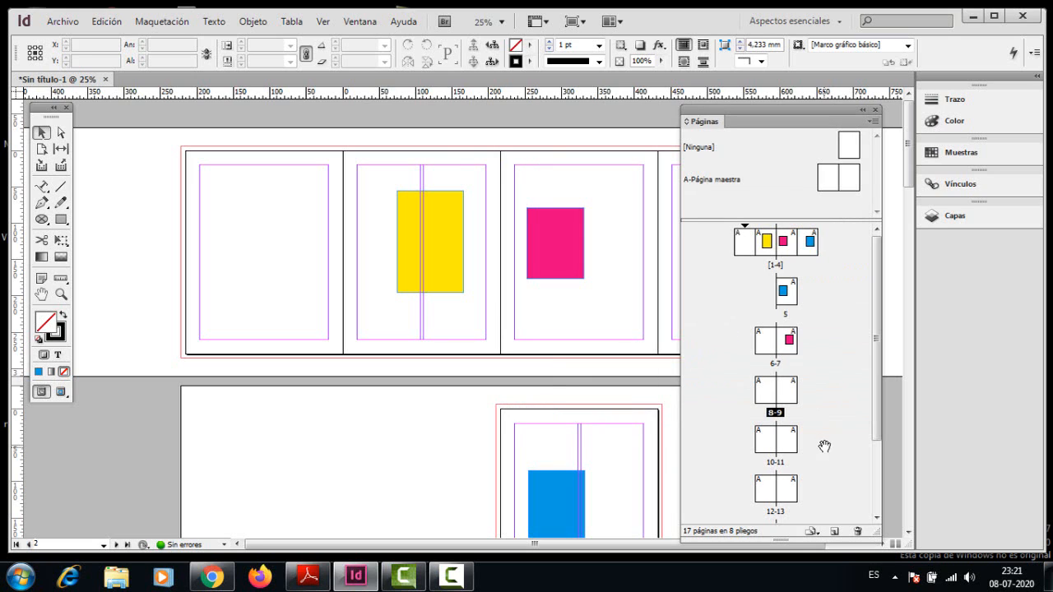
- Attach spread 6-7 to the end of the four-page spread, and the following single page with the blue rectangle to its start
{"action": "left_click", "coordinate": [789, 350]}
{"action": "double_click", "coordinate": [776, 363]}
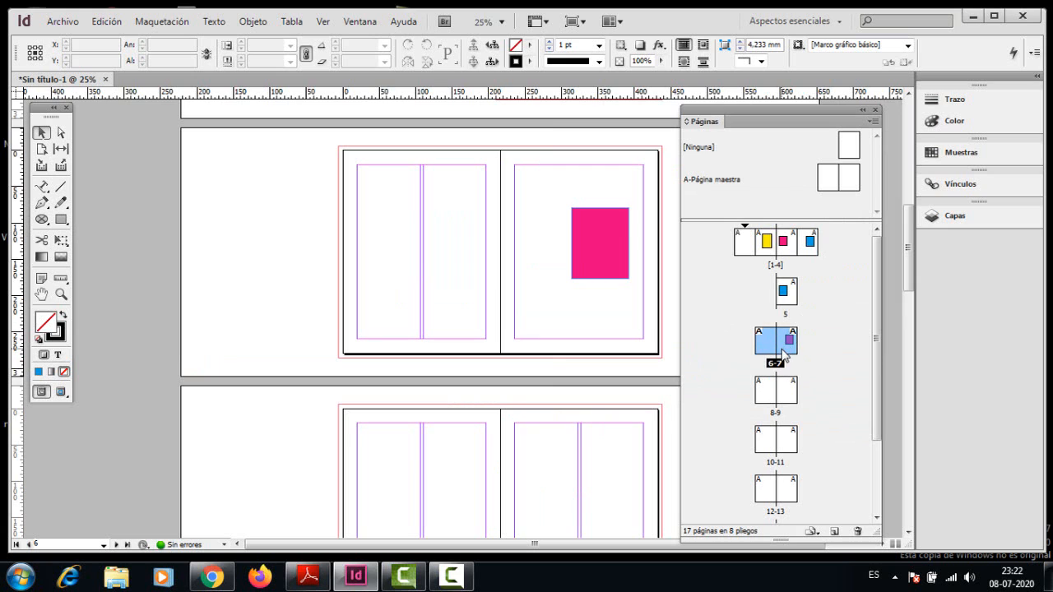
{"action": "left_click_drag", "start_coordinate": [822, 282], "coordinate": [818, 243]}
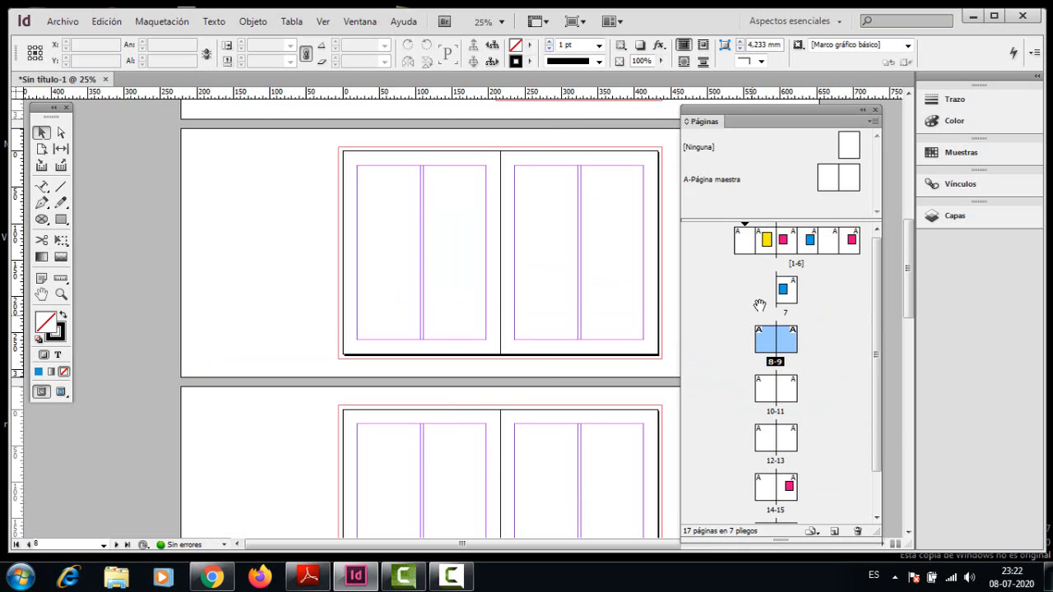
{"action": "left_click", "coordinate": [790, 297]}
{"action": "left_click_drag", "start_coordinate": [708, 282], "coordinate": [728, 245]}
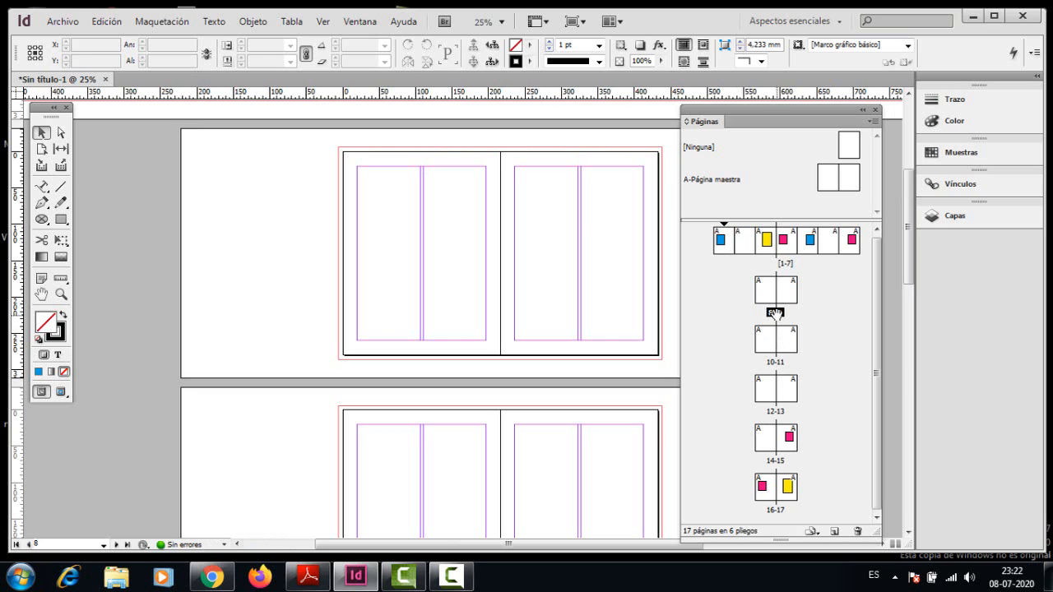
- Select spread 8-9 and try to attach page 11 to its end
{"action": "left_click", "coordinate": [780, 313]}
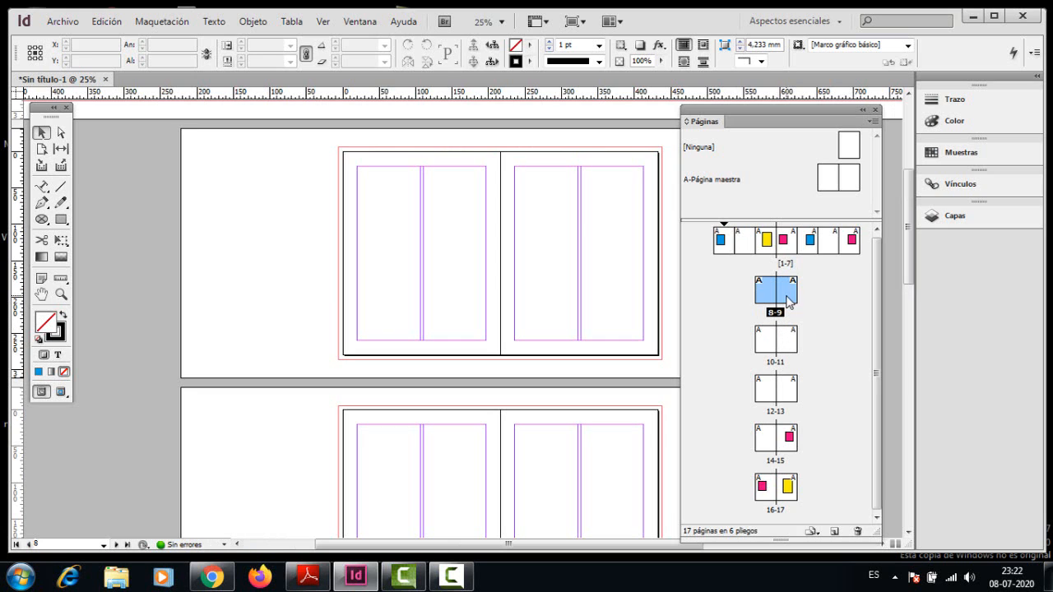
{"action": "left_click_drag", "start_coordinate": [796, 341], "coordinate": [797, 290]}
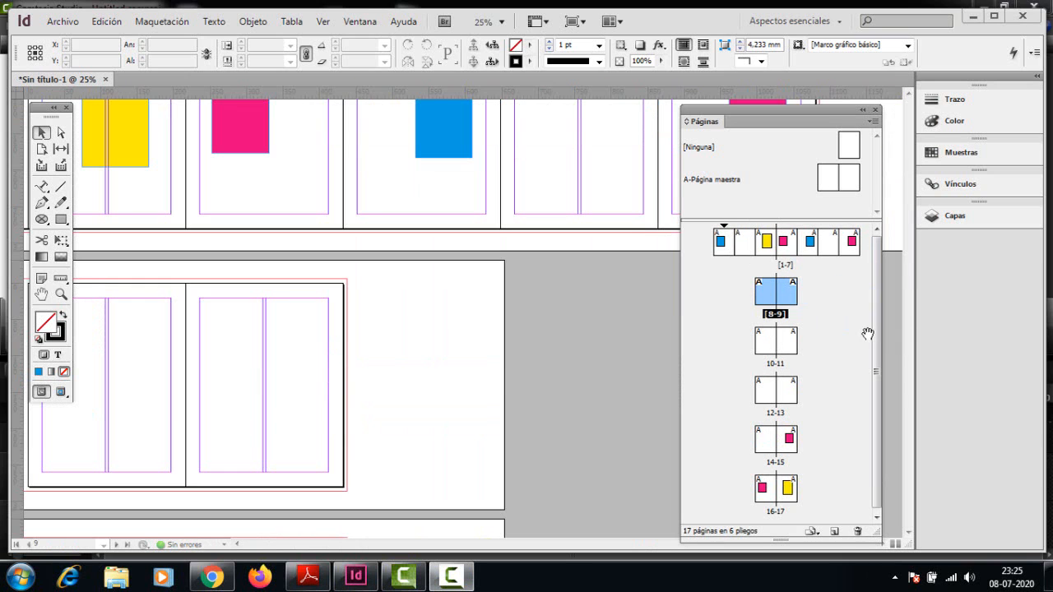
{"action": "left_click_drag", "start_coordinate": [879, 323], "coordinate": [876, 377]}
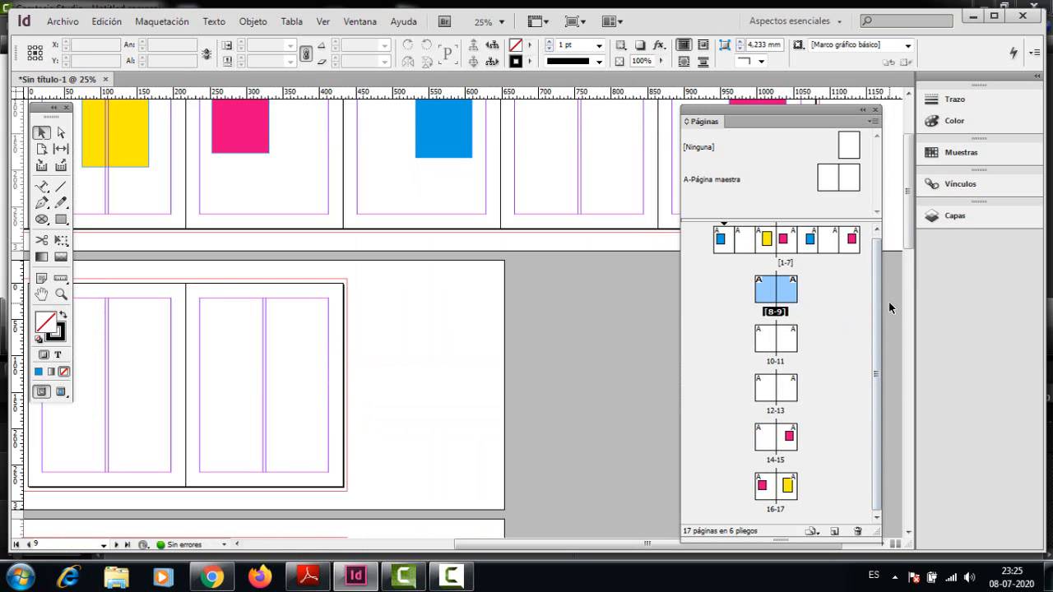
- Pull the pink end page, blue first page, blank end page and other blue page out of the first spread as separate single pages
{"action": "left_click_drag", "start_coordinate": [848, 250], "coordinate": [810, 294]}
{"action": "left_click_drag", "start_coordinate": [728, 245], "coordinate": [763, 340]}
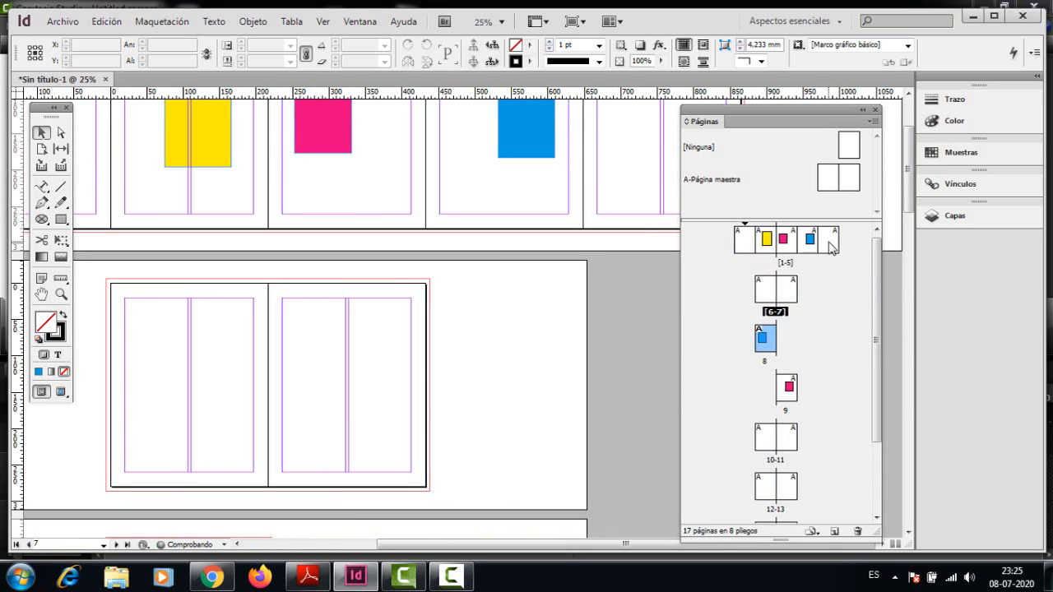
{"action": "left_click", "coordinate": [828, 244]}
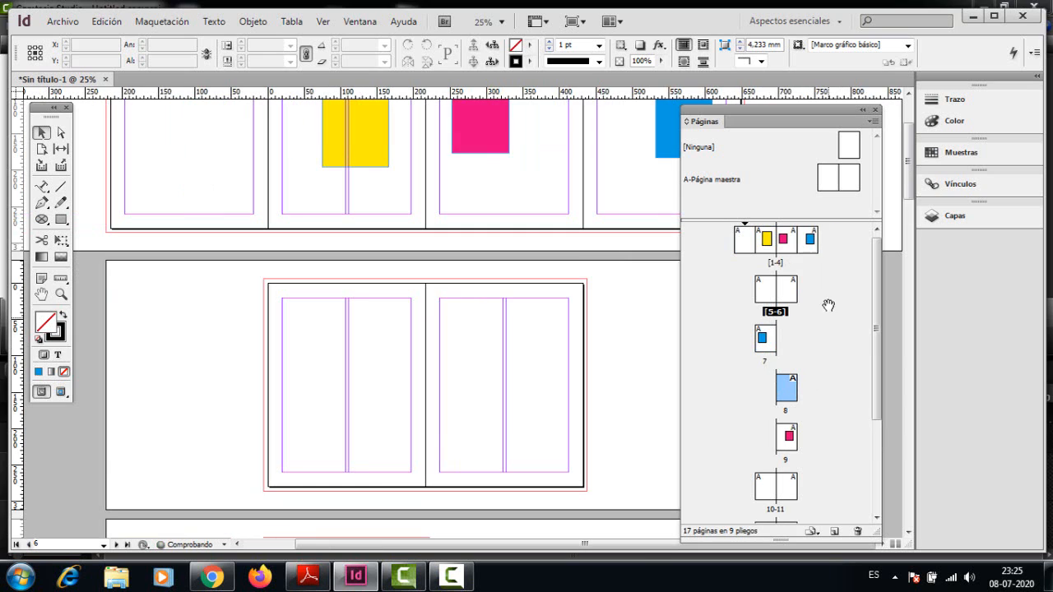
{"action": "left_click_drag", "start_coordinate": [823, 233], "coordinate": [824, 386]}
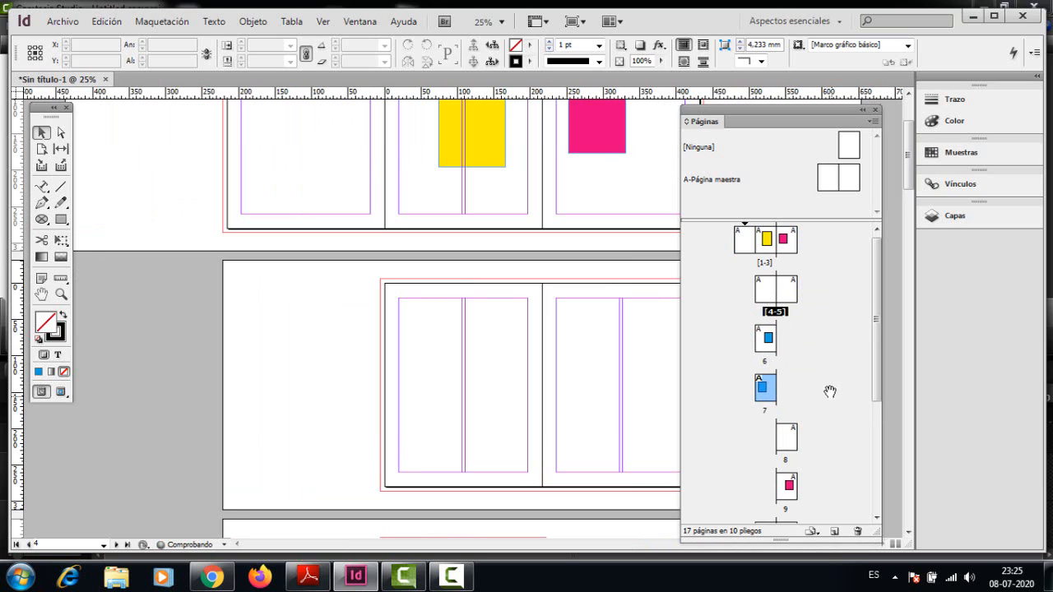
- Pair pink page 3 with blue page 6, yellow page 2 with blue page 7, and pink page 9 with blank page 8
{"action": "left_click_drag", "start_coordinate": [786, 247], "coordinate": [779, 341]}
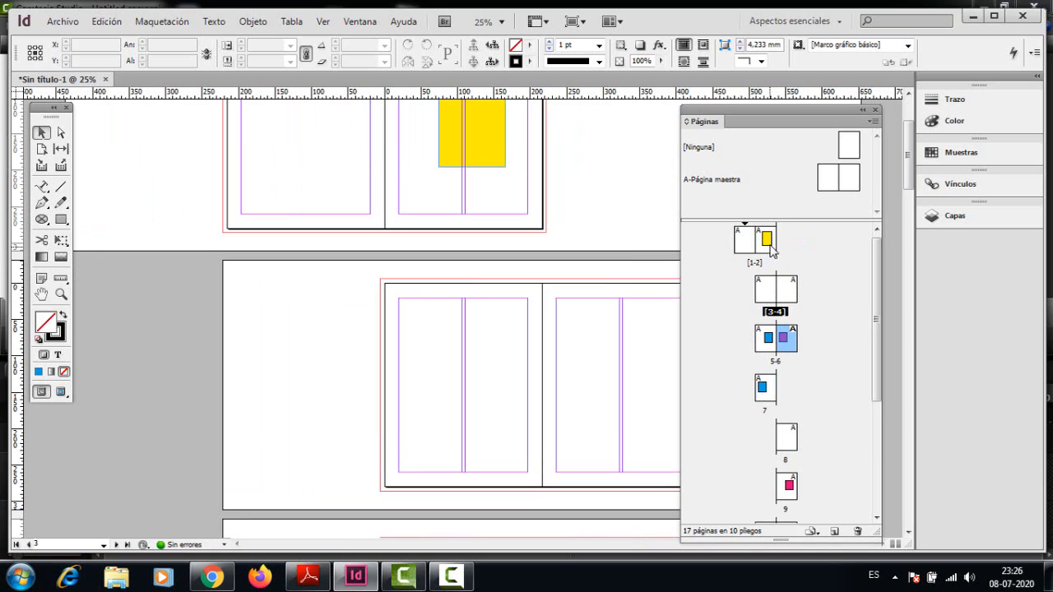
{"action": "left_click_drag", "start_coordinate": [767, 239], "coordinate": [787, 388]}
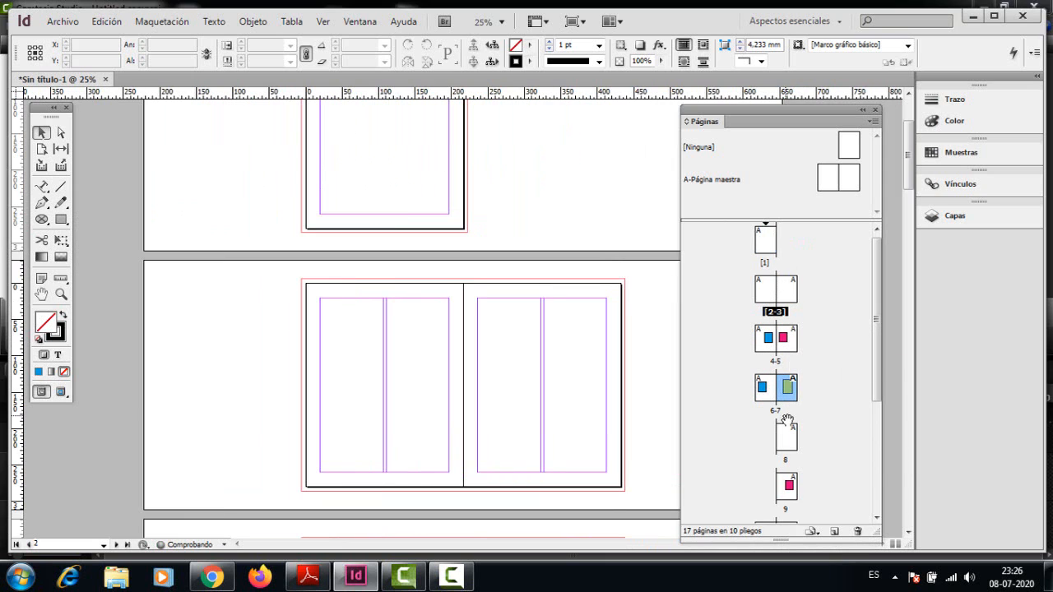
{"action": "left_click_drag", "start_coordinate": [787, 481], "coordinate": [774, 440]}
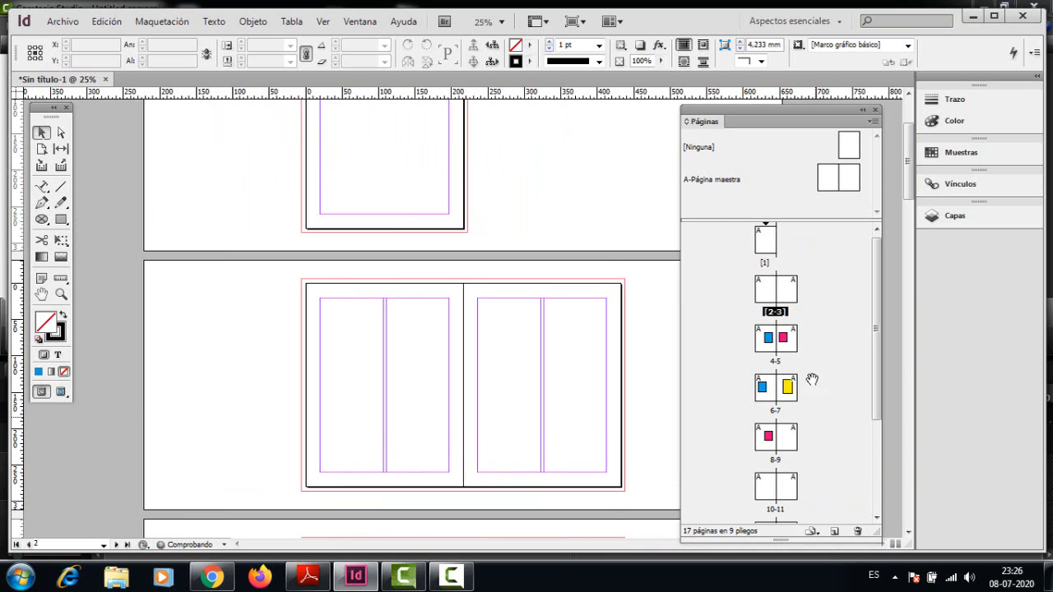
- Move single page 1 to the right-hand side of the spine
{"action": "left_click_drag", "start_coordinate": [762, 253], "coordinate": [787, 237]}
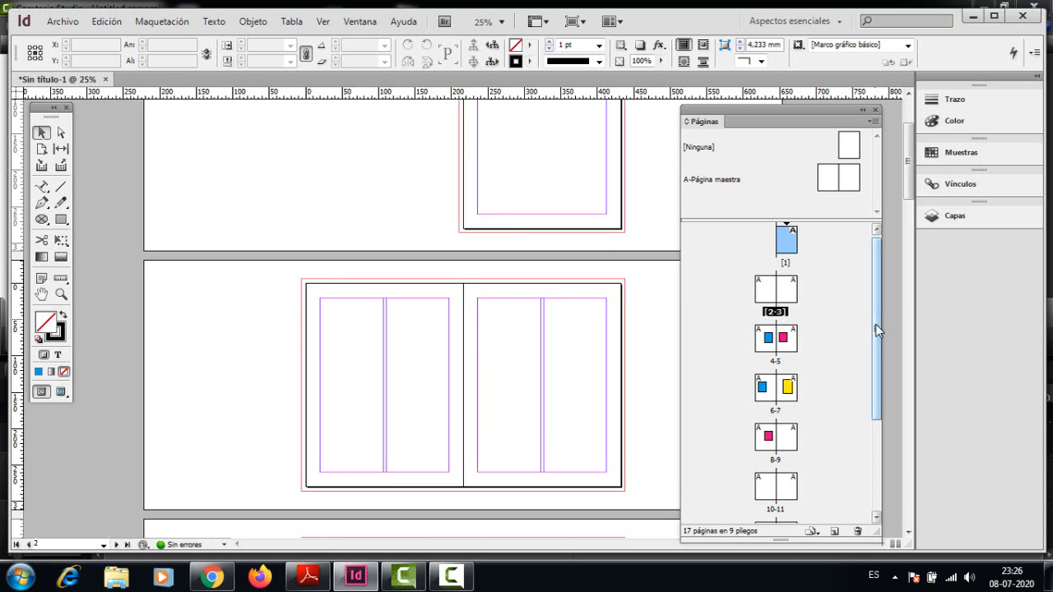
{"action": "left_click_drag", "start_coordinate": [876, 325], "coordinate": [856, 271]}
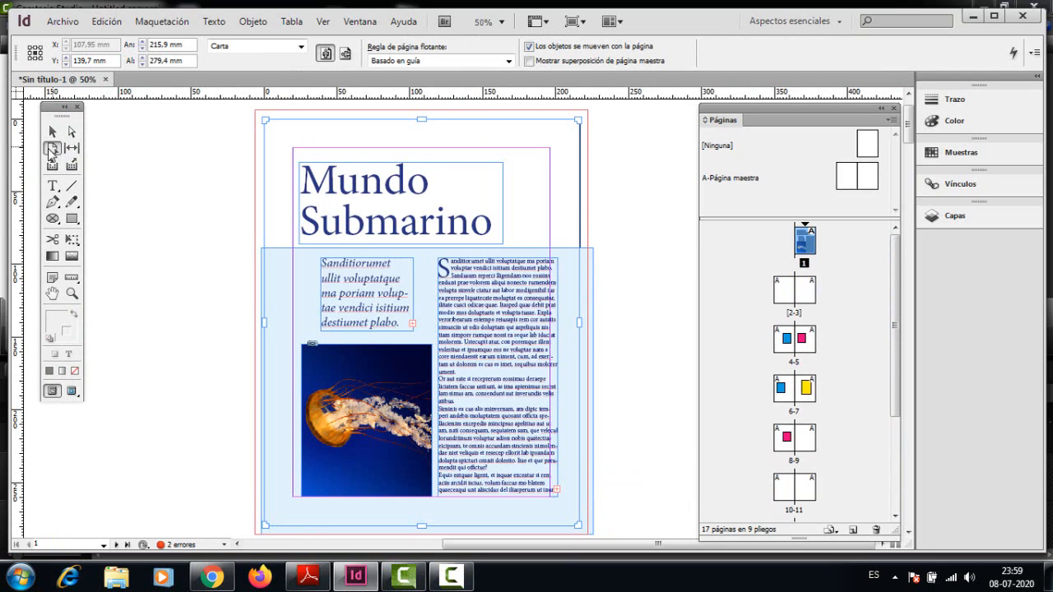
- Activate the Page tool, review the page size and bleed settings in Ajustar documento, and close the dialog without changes
{"action": "left_click", "coordinate": [51, 151]}
{"action": "left_click", "coordinate": [63, 22]}
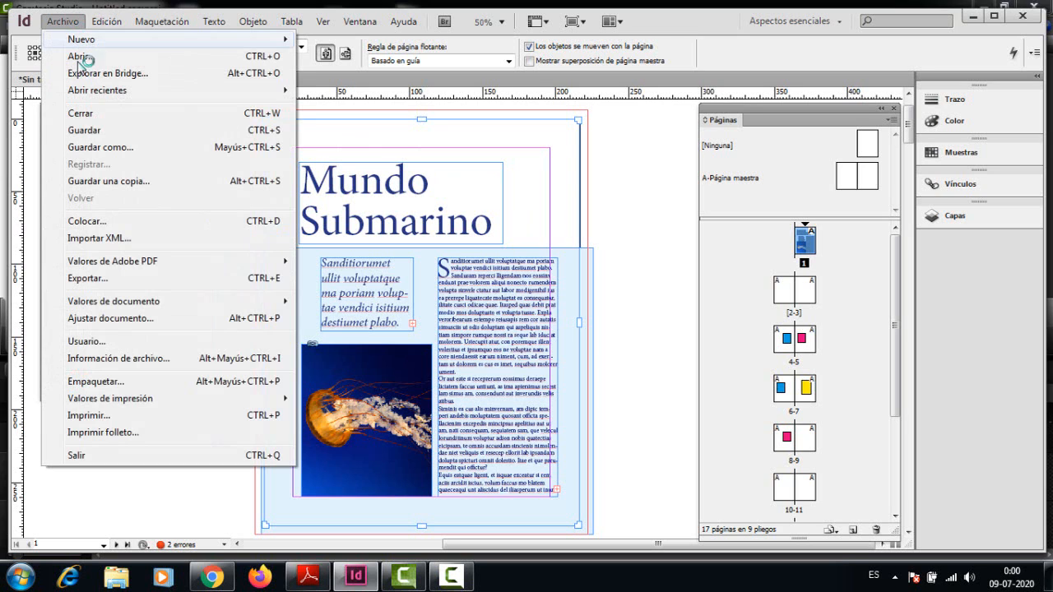
{"action": "left_click", "coordinate": [115, 318]}
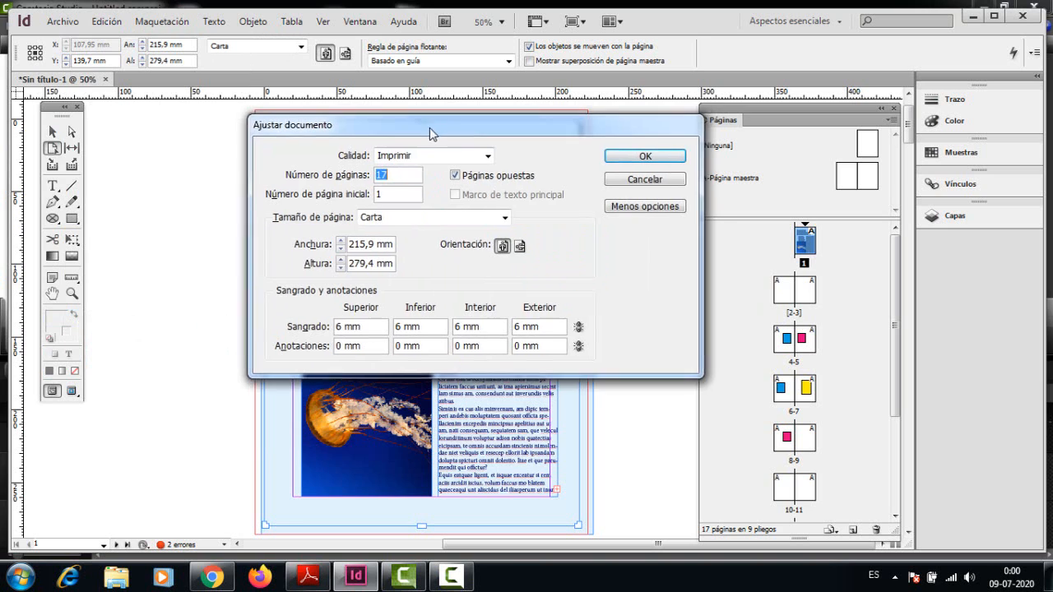
{"action": "left_click_drag", "start_coordinate": [430, 131], "coordinate": [398, 130]}
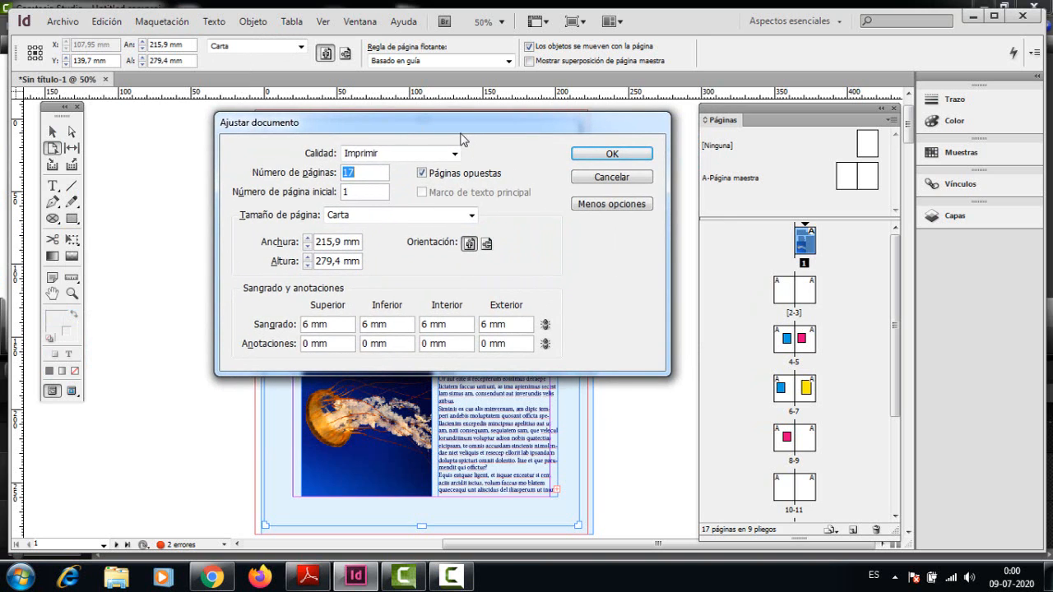
{"action": "left_click_drag", "start_coordinate": [451, 125], "coordinate": [487, 141]}
{"action": "left_click", "coordinate": [638, 194]}
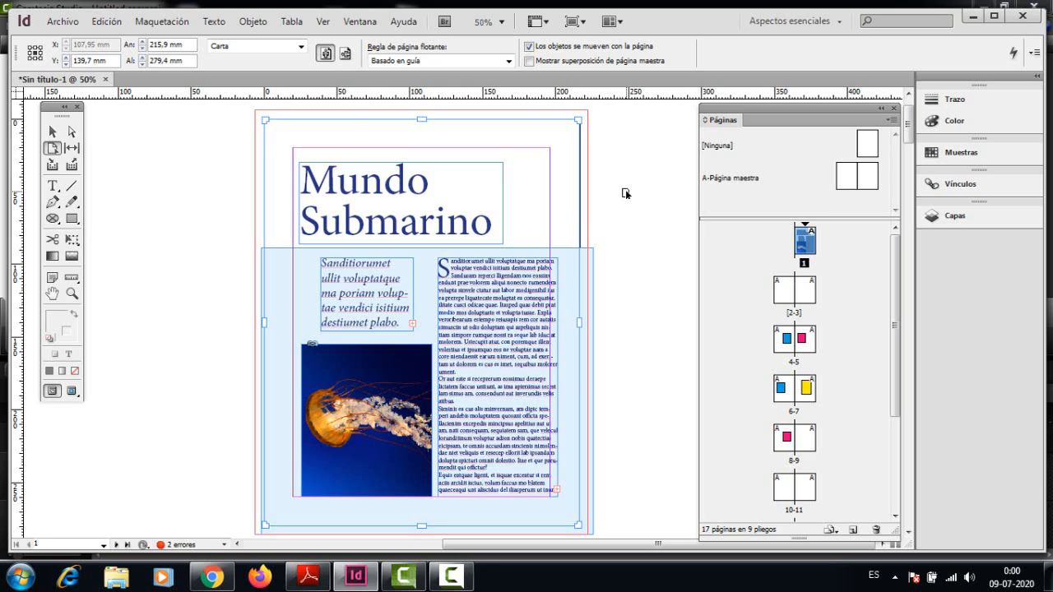
- Select page 2 with the Page tool, and return the selection to page 1
{"action": "left_click", "coordinate": [53, 149]}
{"action": "left_click", "coordinate": [791, 298]}
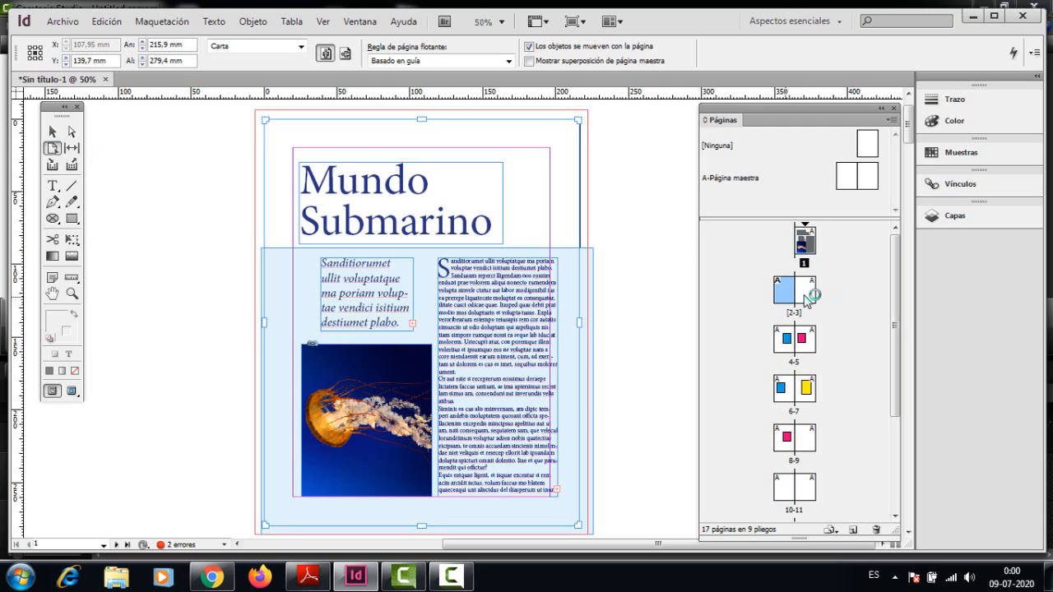
{"action": "left_click", "coordinate": [806, 243]}
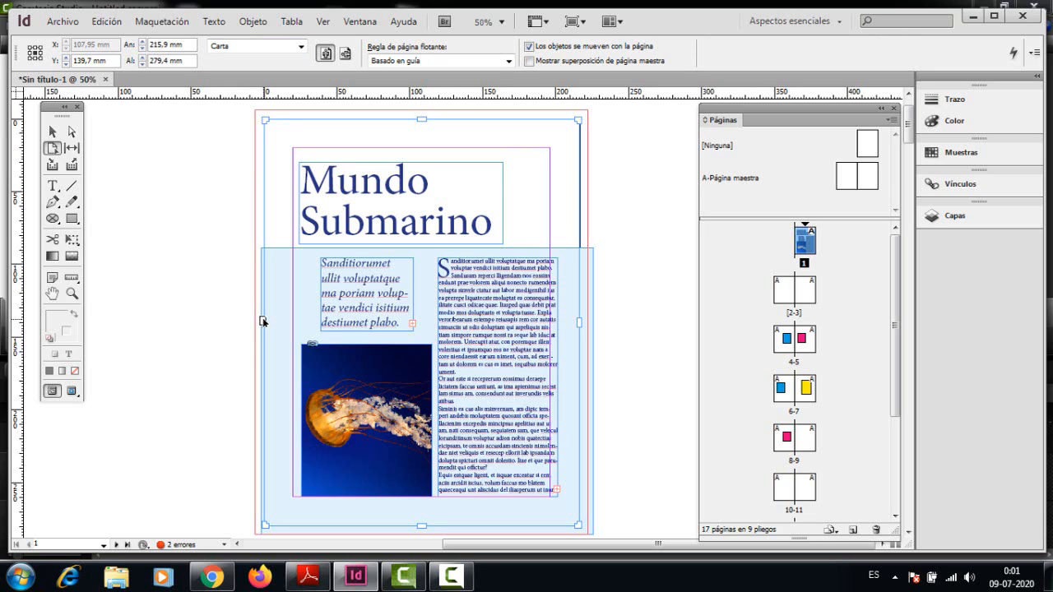
- Preview resizing page 1 from its left edge and its upper-right corner without keeping the new size
{"action": "left_click_drag", "start_coordinate": [263, 320], "coordinate": [171, 329]}
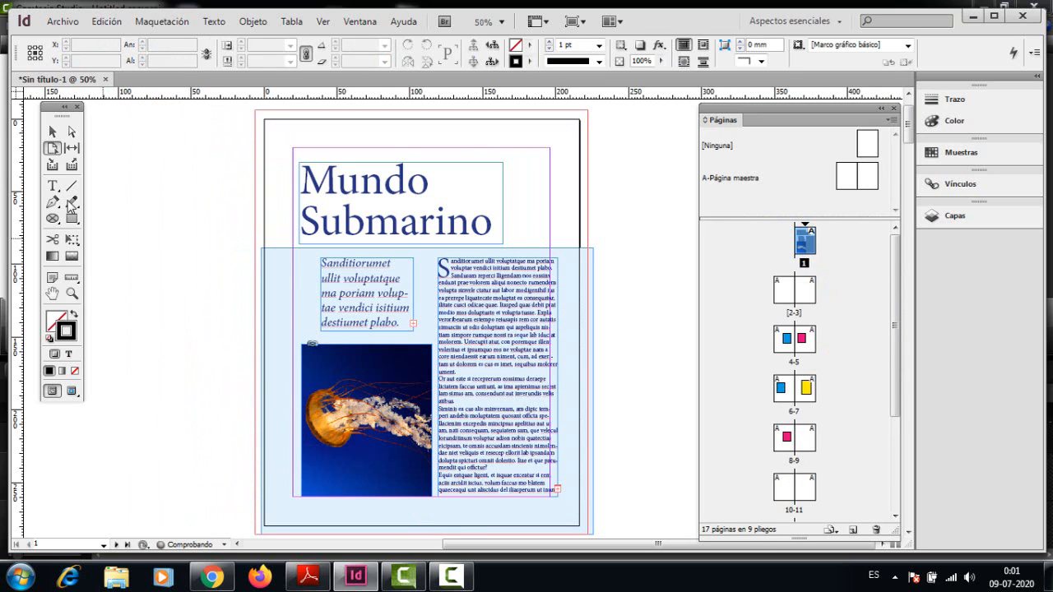
{"action": "left_click", "coordinate": [274, 338]}
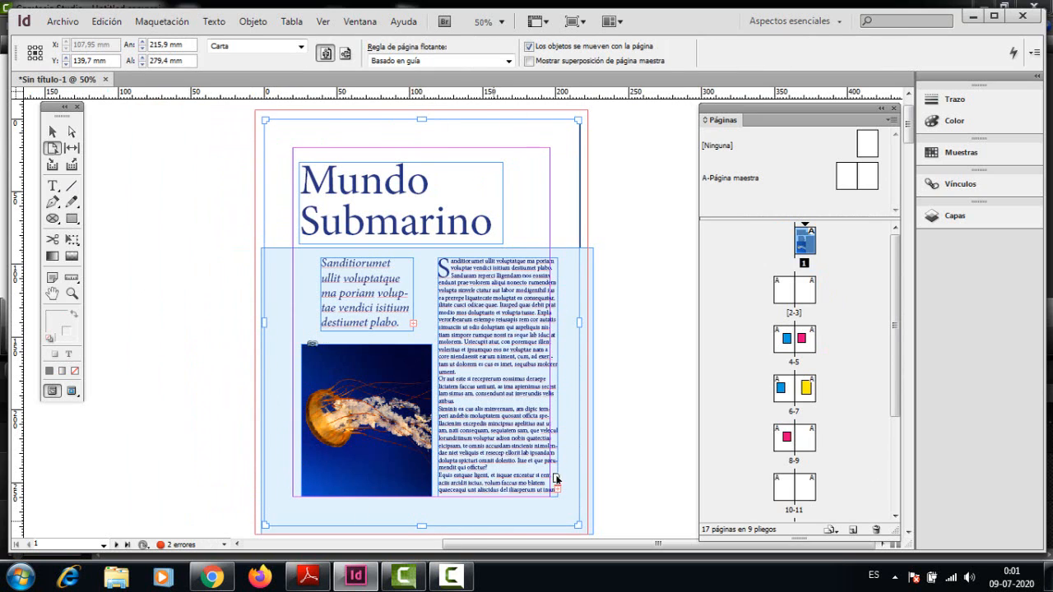
{"action": "left_click_drag", "start_coordinate": [578, 121], "coordinate": [615, 188]}
{"action": "scroll", "coordinate": [276, 257], "scroll_direction": "down", "scroll_amount": 3}
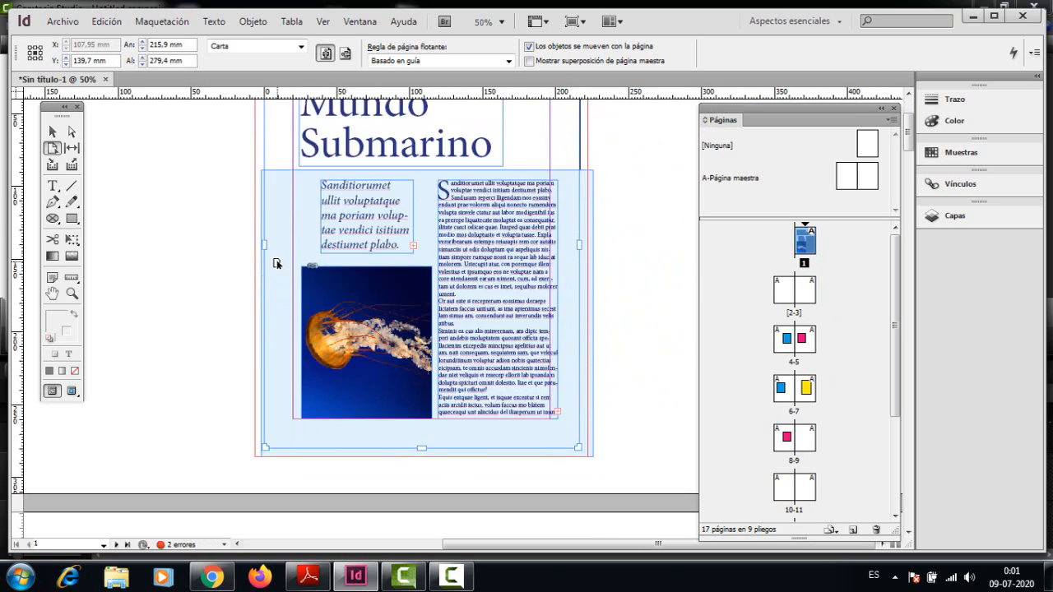
{"action": "scroll", "coordinate": [277, 262], "scroll_direction": "up", "scroll_amount": 2}
{"action": "scroll", "coordinate": [277, 255], "scroll_direction": "up", "scroll_amount": 1}
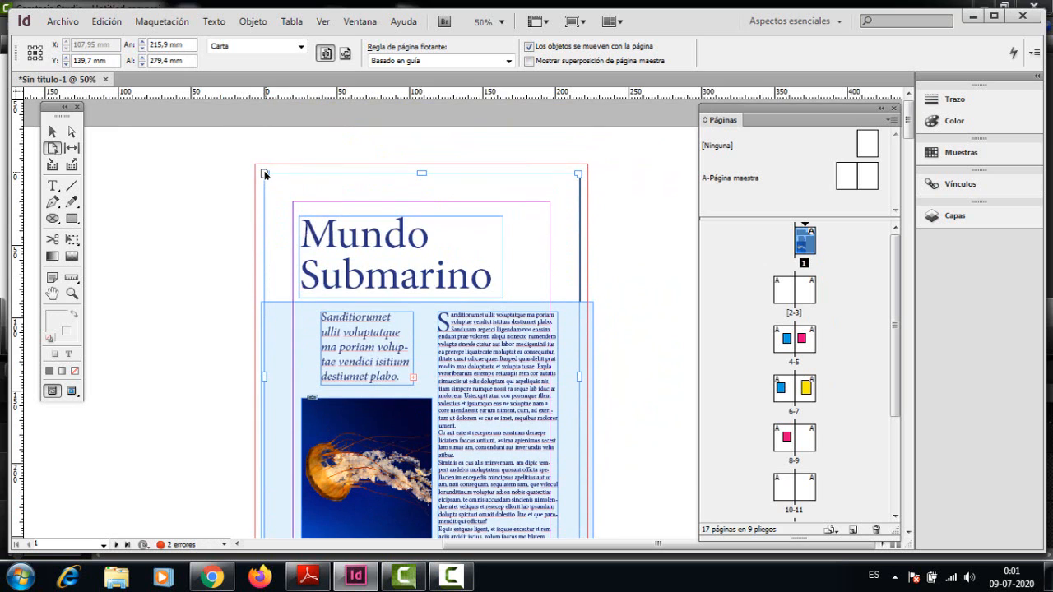
- Try enlarging page 1 from its upper-left corner and widen it to 301,9 mm from its left edge, undoing the resize
{"action": "left_click_drag", "start_coordinate": [264, 173], "coordinate": [140, 175]}
{"action": "scroll", "coordinate": [594, 272], "scroll_direction": "down", "scroll_amount": 2}
{"action": "scroll", "coordinate": [592, 284], "scroll_direction": "up", "scroll_amount": 1}
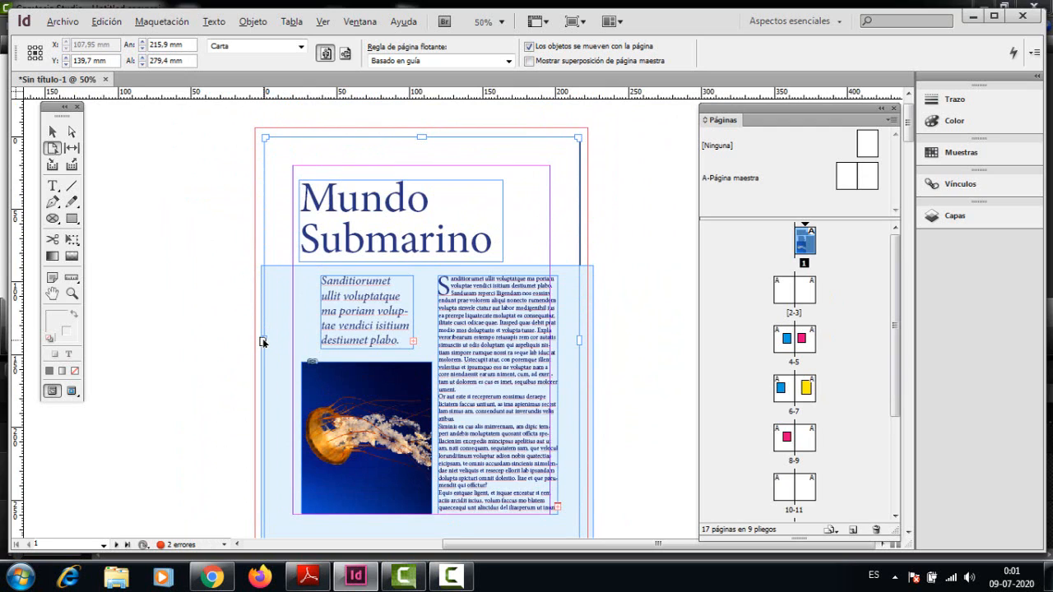
{"action": "left_click_drag", "start_coordinate": [263, 343], "coordinate": [123, 375]}
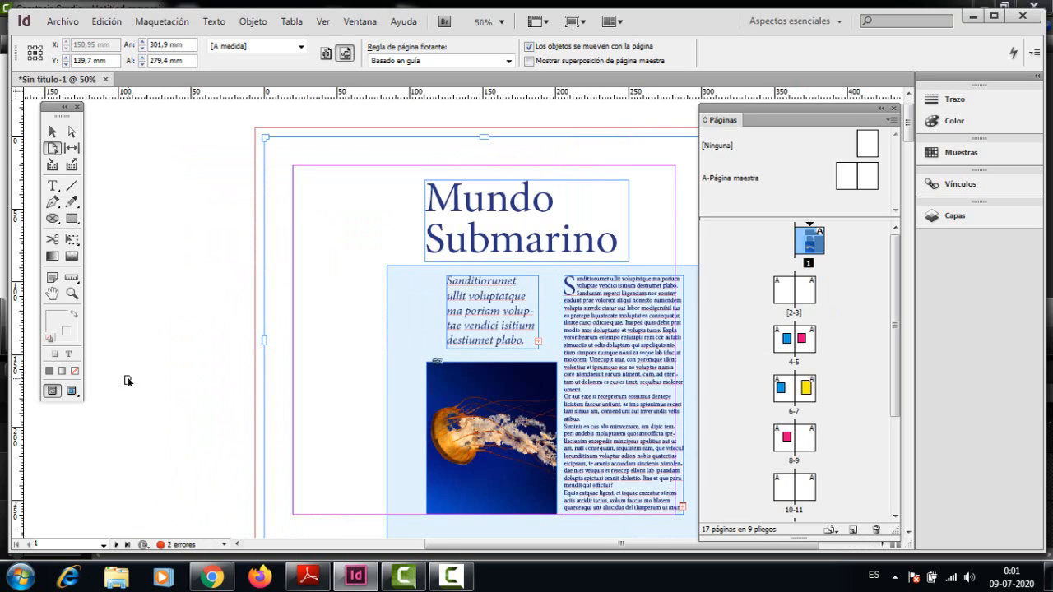
{"action": "key", "text": "ctrl+z"}
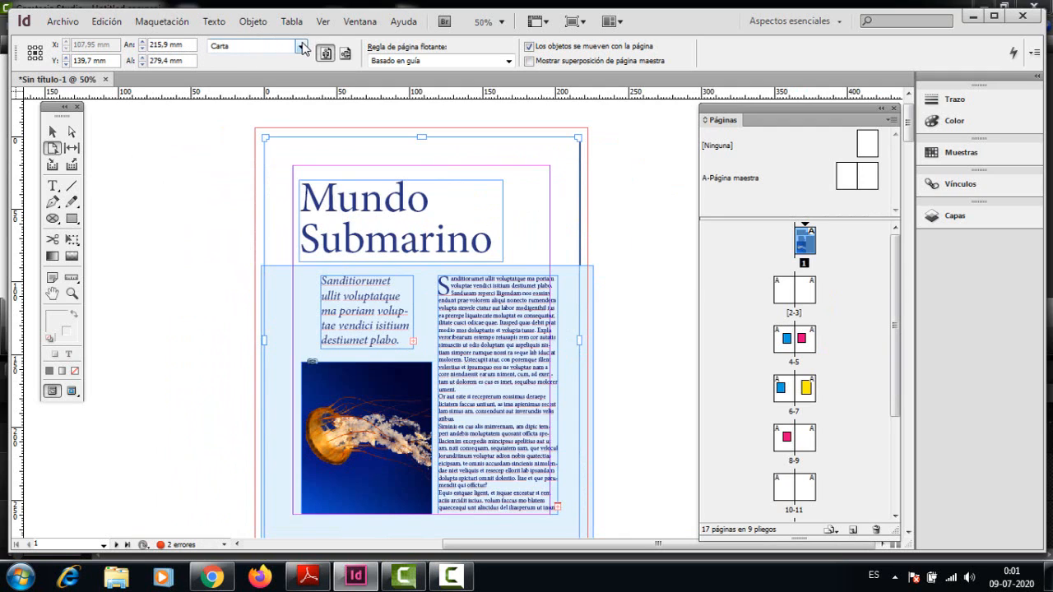
- Examine the page size presets and the width and height values of page 1, and preview a resize from its left edge
{"action": "left_click", "coordinate": [301, 47]}
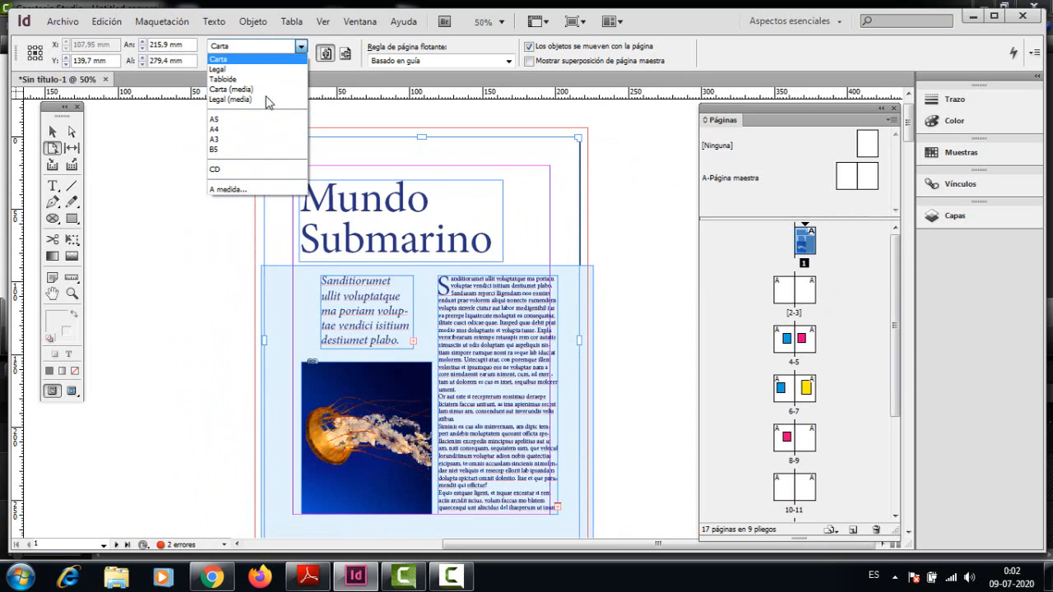
{"action": "left_click", "coordinate": [190, 45]}
{"action": "left_click_drag", "start_coordinate": [186, 44], "coordinate": [118, 45]}
{"action": "left_click_drag", "start_coordinate": [186, 61], "coordinate": [133, 63]}
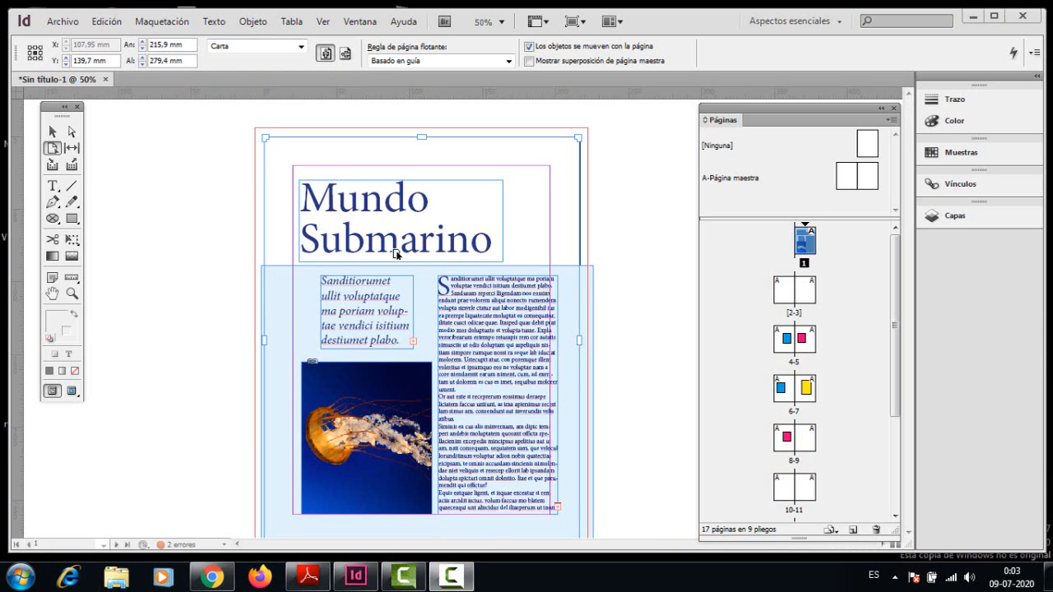
{"action": "mouse_move", "coordinate": [260, 340]}
{"action": "left_mouse_down"}
{"action": "mouse_move", "coordinate": [141, 333]}
{"action": "mouse_move", "coordinate": [305, 337]}
{"action": "mouse_move", "coordinate": [74, 331]}
{"action": "mouse_move", "coordinate": [319, 325]}
{"action": "mouse_move", "coordinate": [160, 326]}
{"action": "mouse_move", "coordinate": [269, 330]}
{"action": "left_mouse_up"}
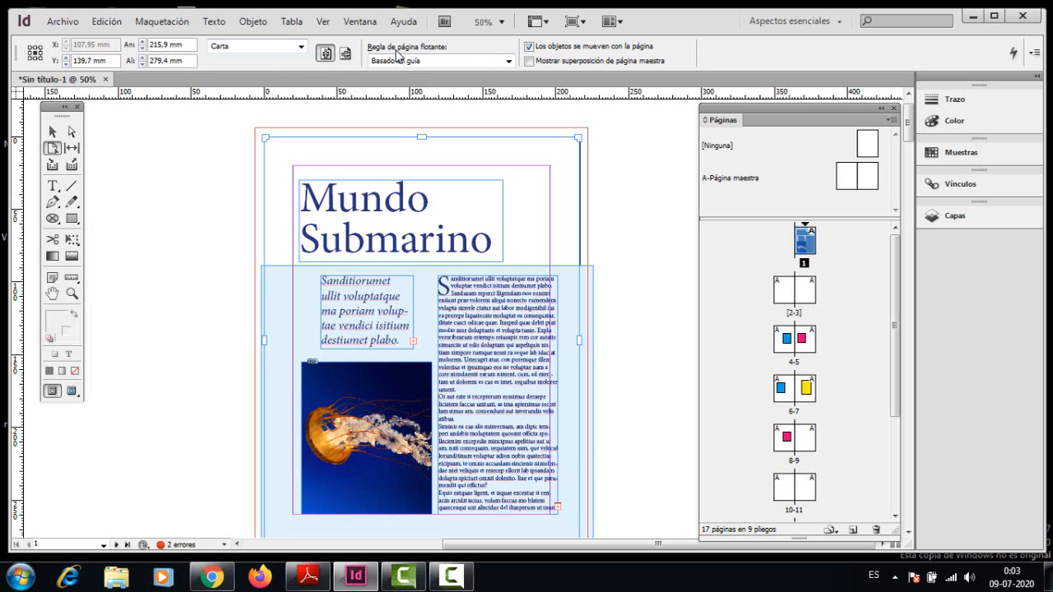
- Set page 1's Regla de página flotante to Desactivado and on to Escala, and preview scaling from its upper-right corner
{"action": "left_click", "coordinate": [510, 62]}
{"action": "left_click", "coordinate": [477, 72]}
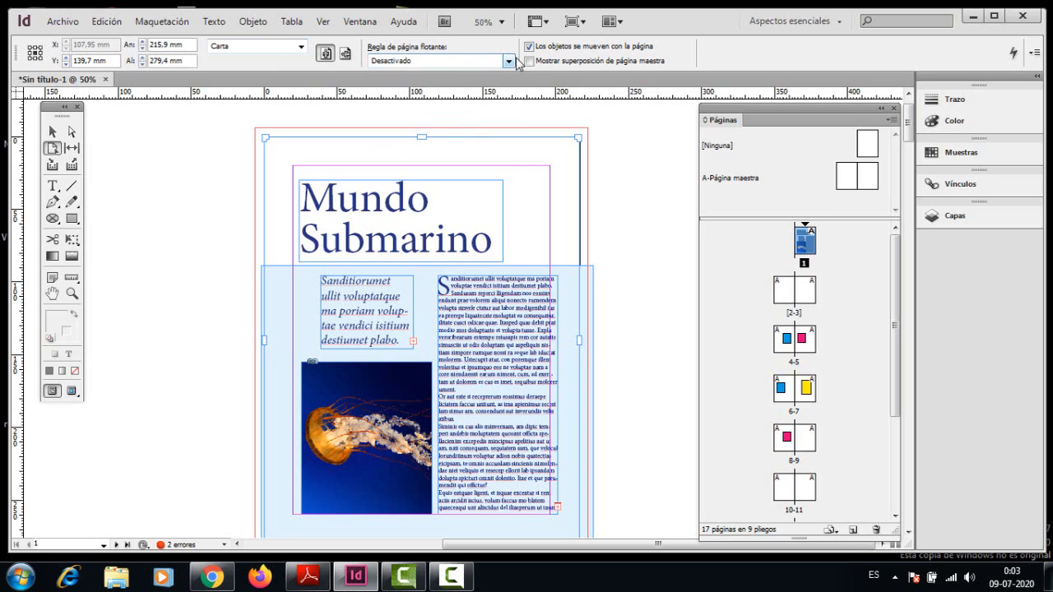
{"action": "left_click", "coordinate": [509, 61]}
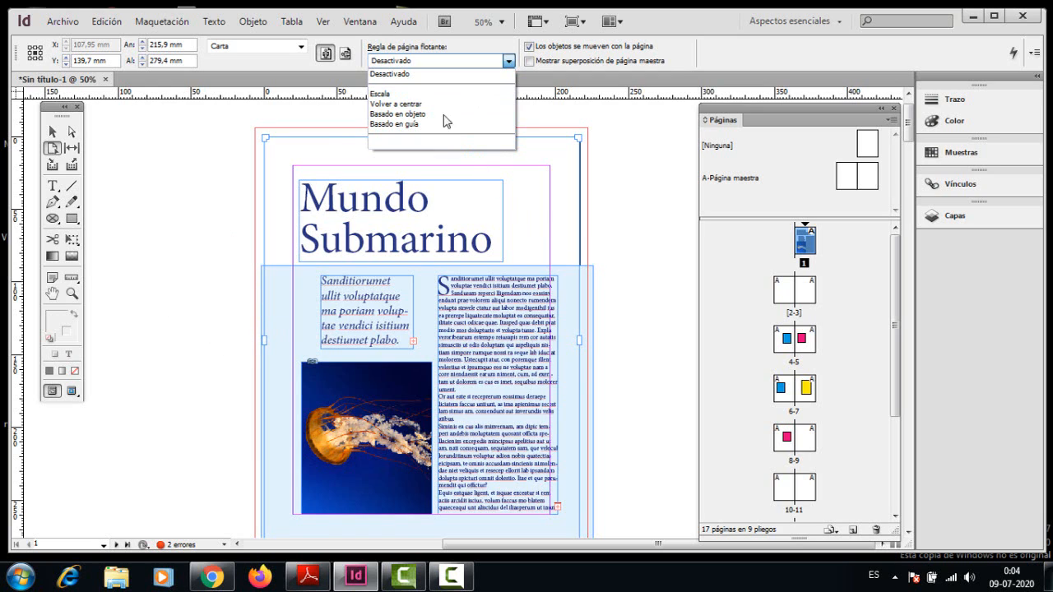
{"action": "left_click", "coordinate": [417, 96]}
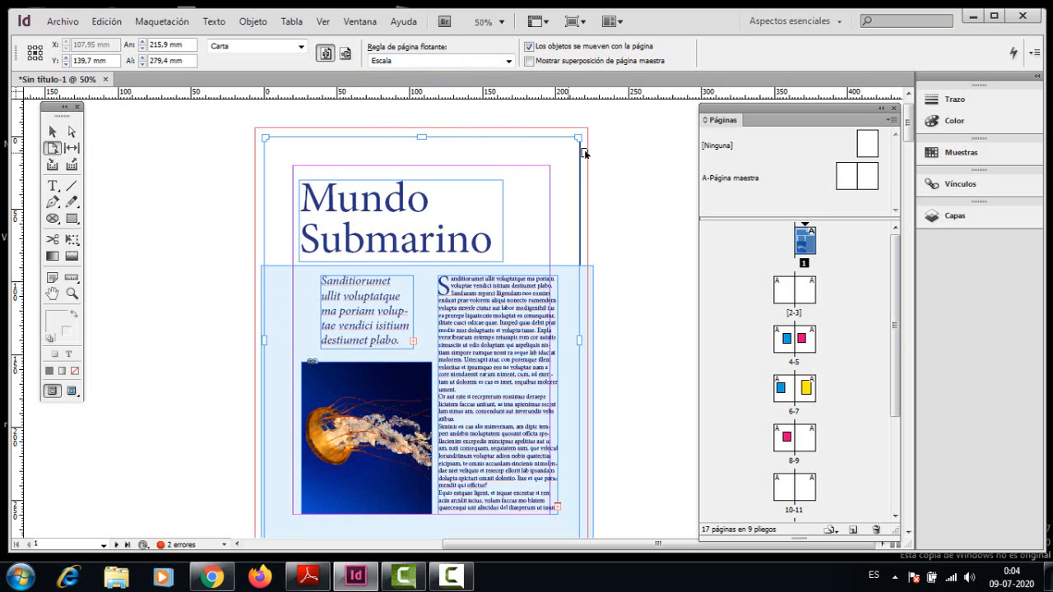
{"action": "mouse_move", "coordinate": [578, 138]}
{"action": "left_mouse_down"}
{"action": "mouse_move", "coordinate": [523, 207]}
{"action": "mouse_move", "coordinate": [526, 306]}
{"action": "mouse_move", "coordinate": [592, 319]}
{"action": "mouse_move", "coordinate": [594, 229]}
{"action": "mouse_move", "coordinate": [615, 152]}
{"action": "mouse_move", "coordinate": [668, 121]}
{"action": "mouse_move", "coordinate": [751, 197]}
{"action": "mouse_move", "coordinate": [618, 207]}
{"action": "mouse_move", "coordinate": [458, 188]}
{"action": "mouse_move", "coordinate": [418, 298]}
{"action": "mouse_move", "coordinate": [416, 404]}
{"action": "mouse_move", "coordinate": [376, 272]}
{"action": "mouse_move", "coordinate": [393, 174]}
{"action": "mouse_move", "coordinate": [572, 144]}
{"action": "mouse_move", "coordinate": [632, 207]}
{"action": "mouse_move", "coordinate": [461, 134]}
{"action": "mouse_move", "coordinate": [383, 215]}
{"action": "mouse_move", "coordinate": [557, 266]}
{"action": "mouse_move", "coordinate": [598, 134]}
{"action": "left_mouse_up"}
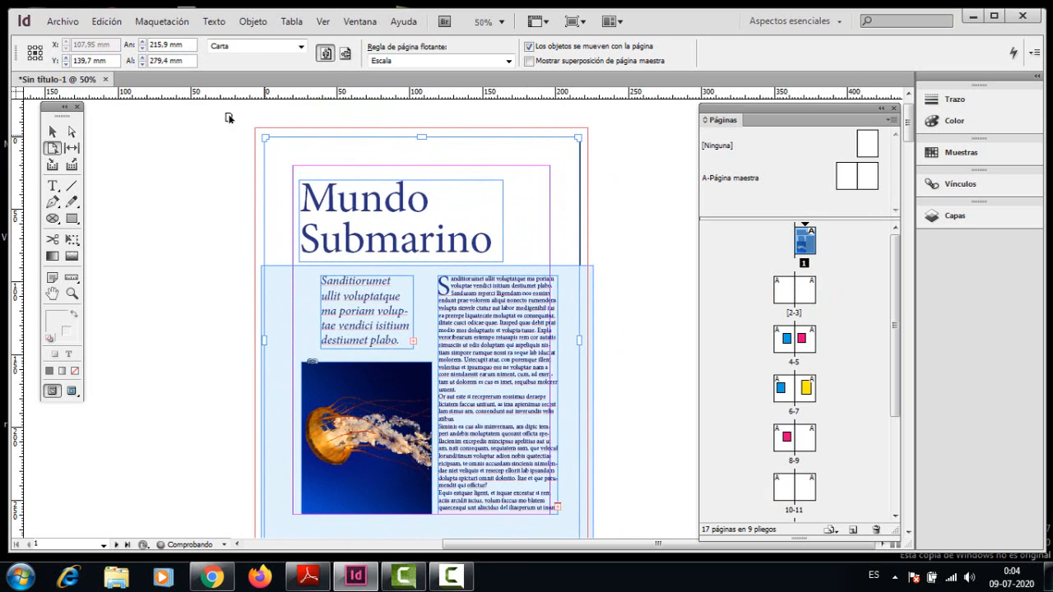
- Change page 1 to landscape and back to portrait with the Escala rule, and undo the orientation changes
{"action": "left_click", "coordinate": [344, 54]}
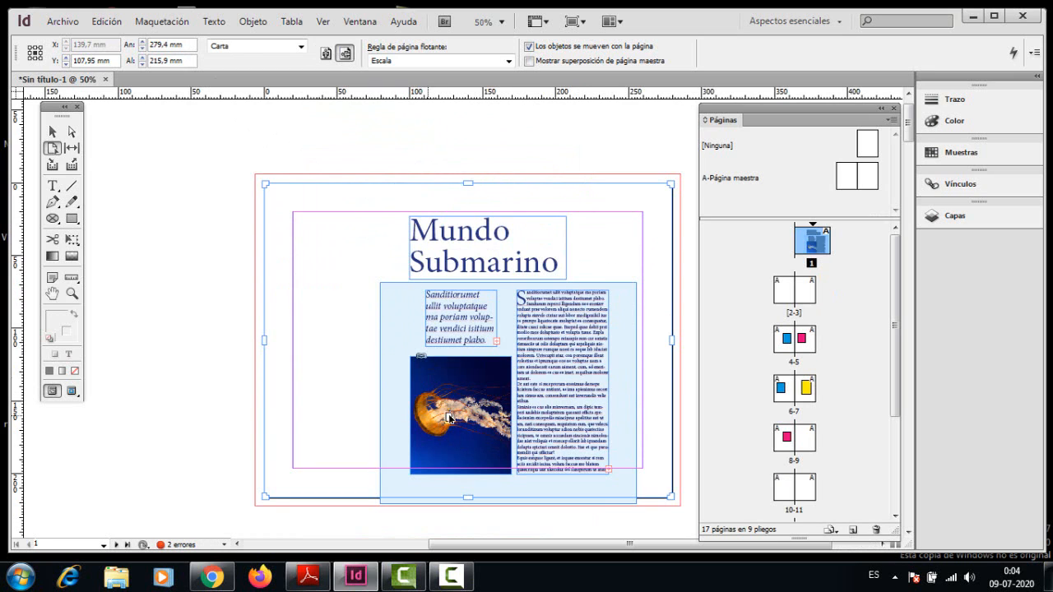
{"action": "left_click", "coordinate": [326, 54]}
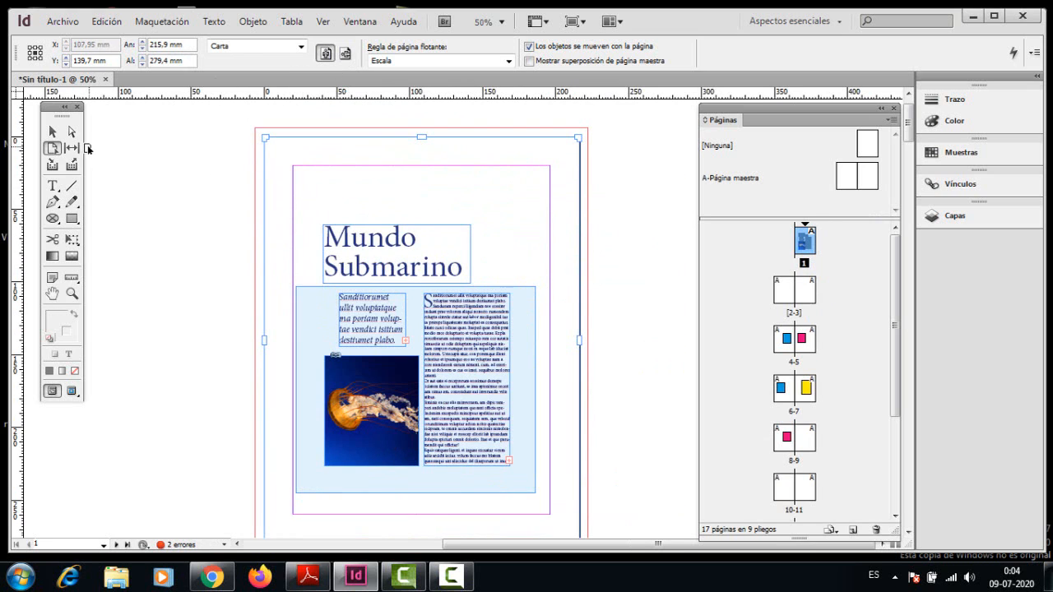
{"action": "left_click", "coordinate": [53, 133]}
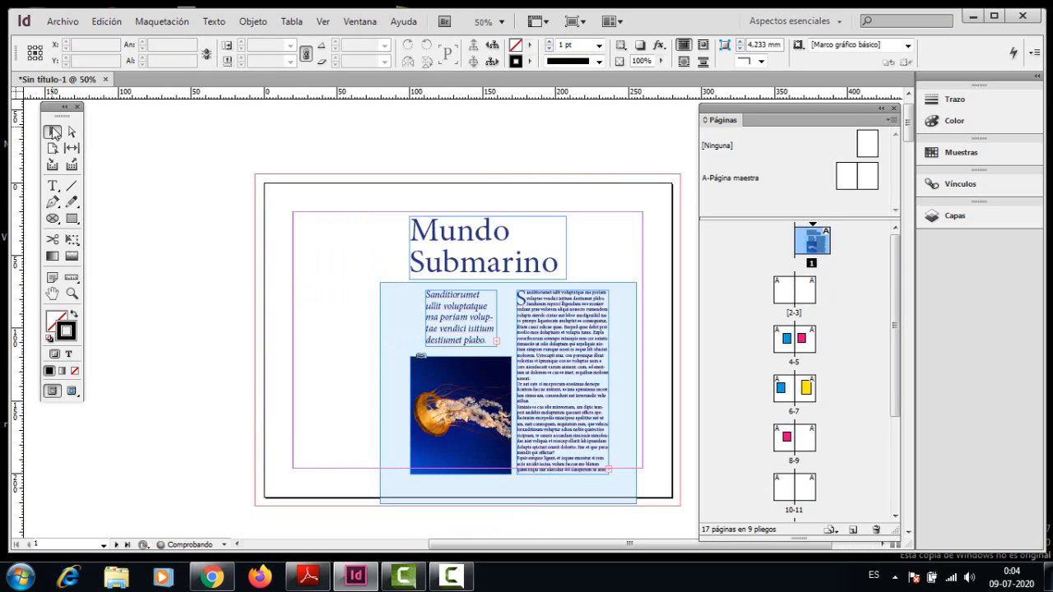
{"action": "key", "text": "ctrl+z"}
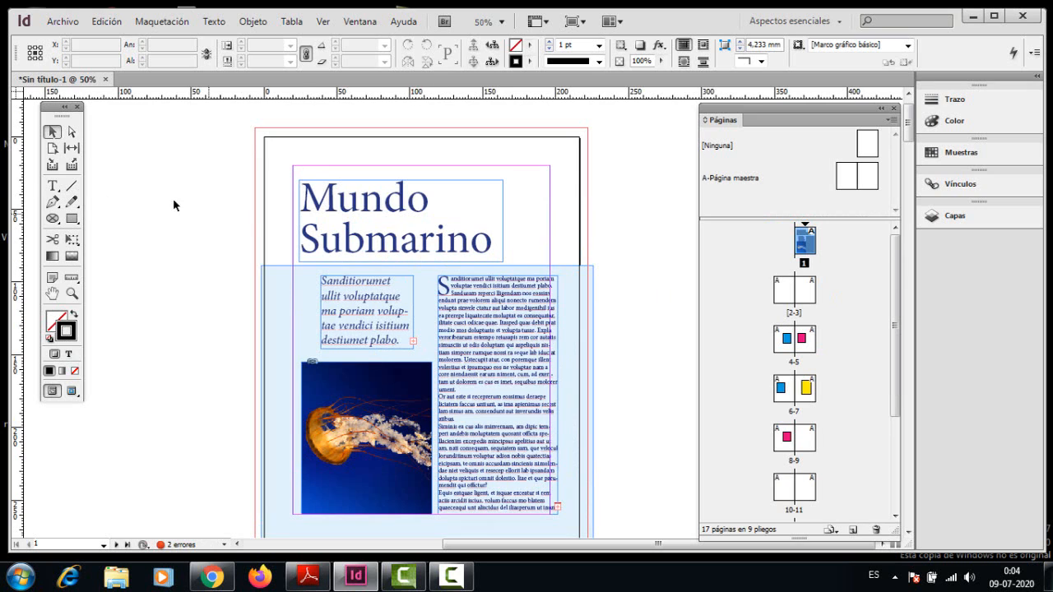
- Set page 1's Regla de página flotante to Volver a centrar and preview resizing from its upper-left corner
{"action": "left_click", "coordinate": [53, 148]}
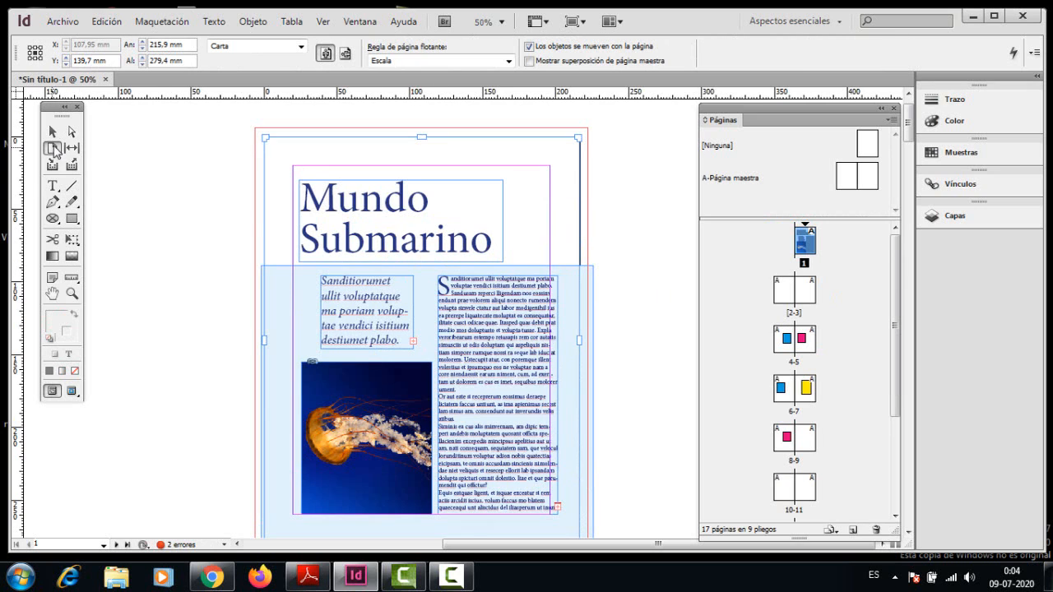
{"action": "left_click", "coordinate": [503, 61]}
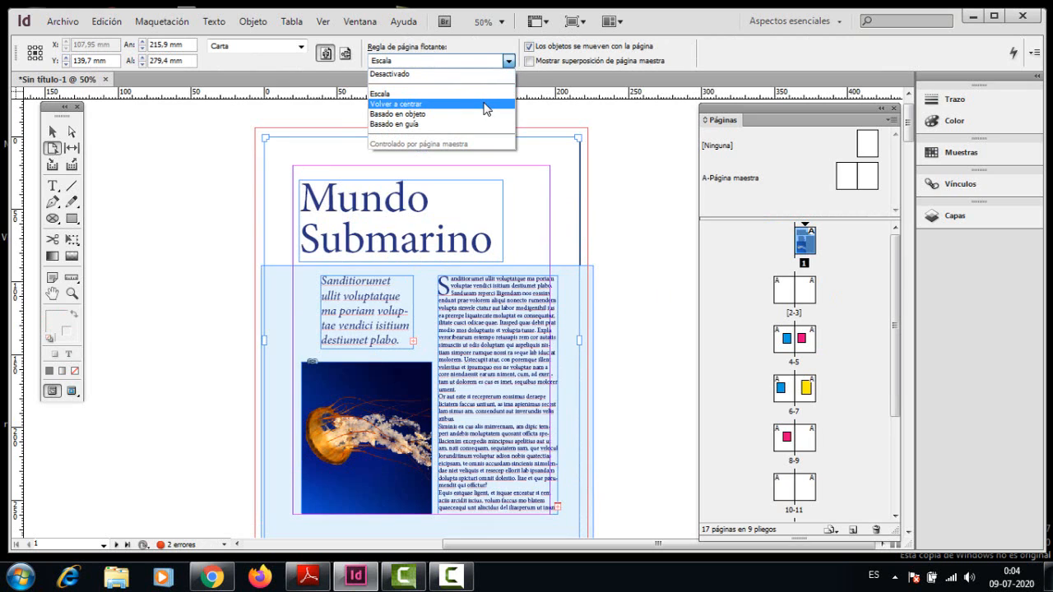
{"action": "left_click", "coordinate": [485, 105]}
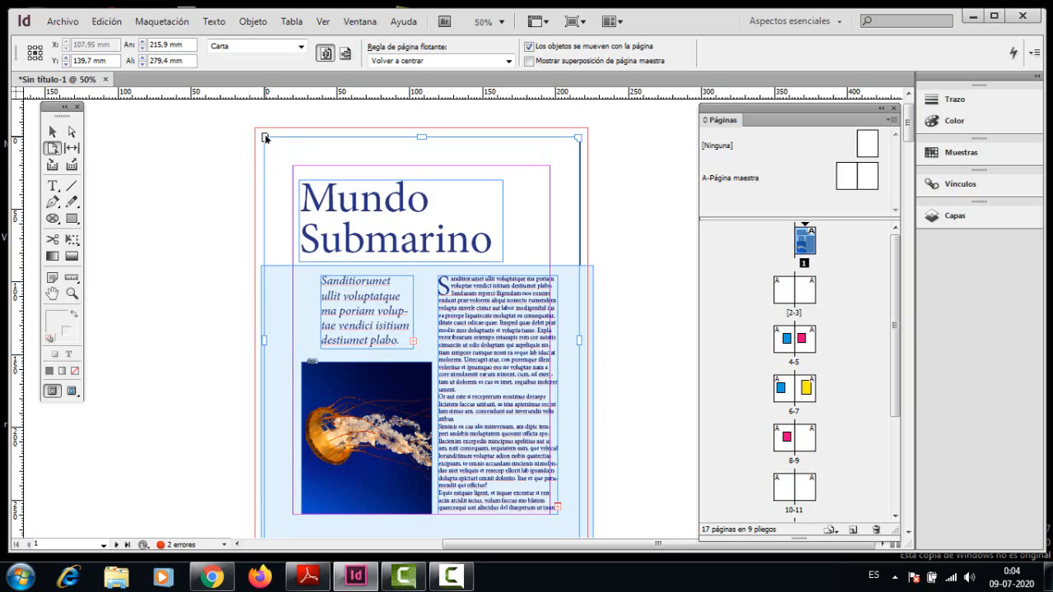
{"action": "left_click_drag", "start_coordinate": [265, 137], "coordinate": [457, 272]}
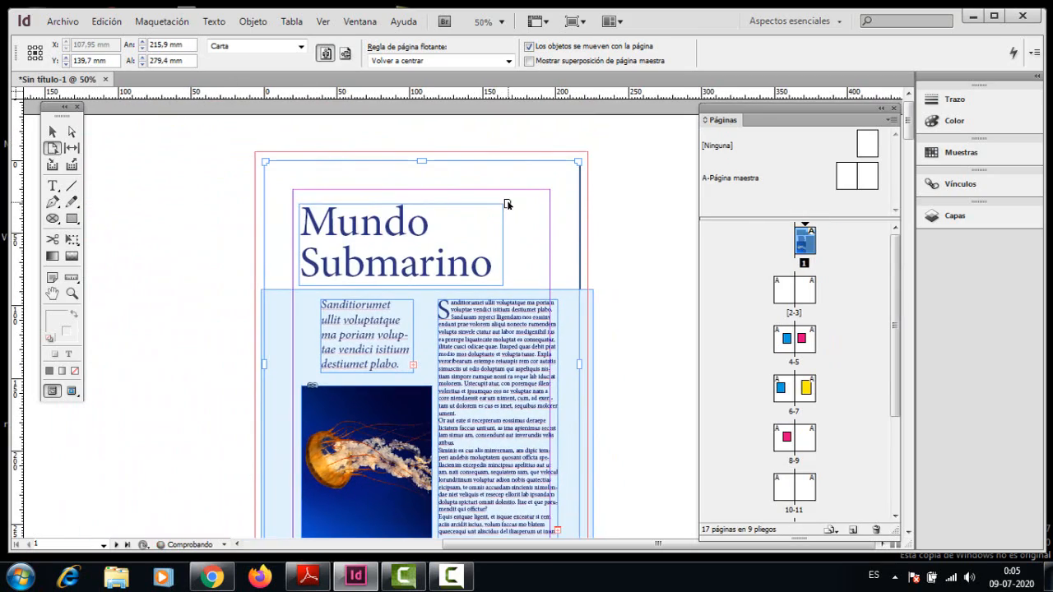
- Set page 1's Regla de página flotante to Basado en objeto and inspect the constraints of the title, text frames and jellyfish image
{"action": "left_click", "coordinate": [508, 62]}
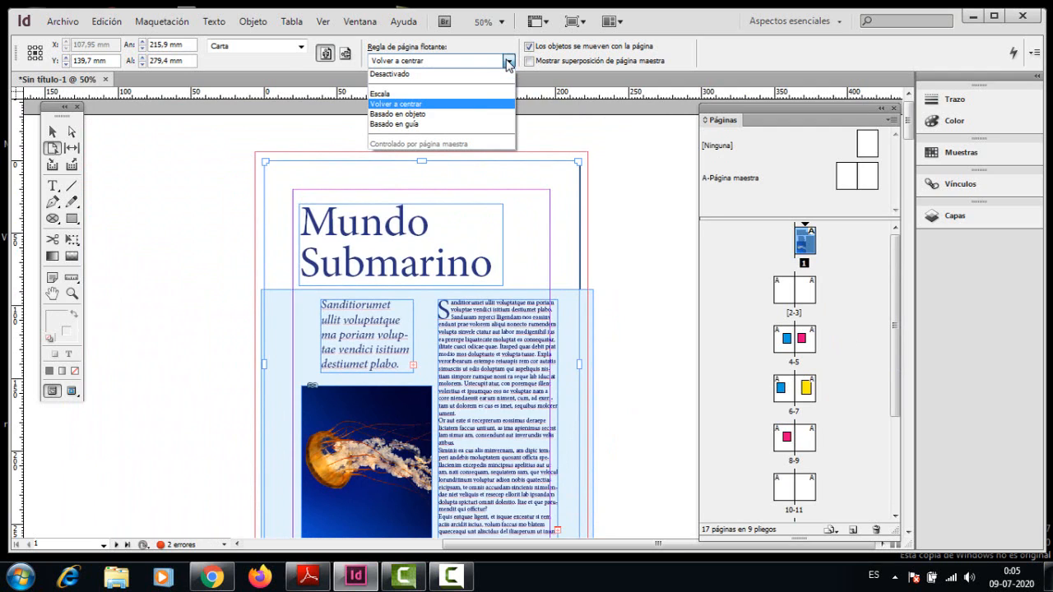
{"action": "left_click", "coordinate": [463, 114]}
{"action": "left_click", "coordinate": [376, 226]}
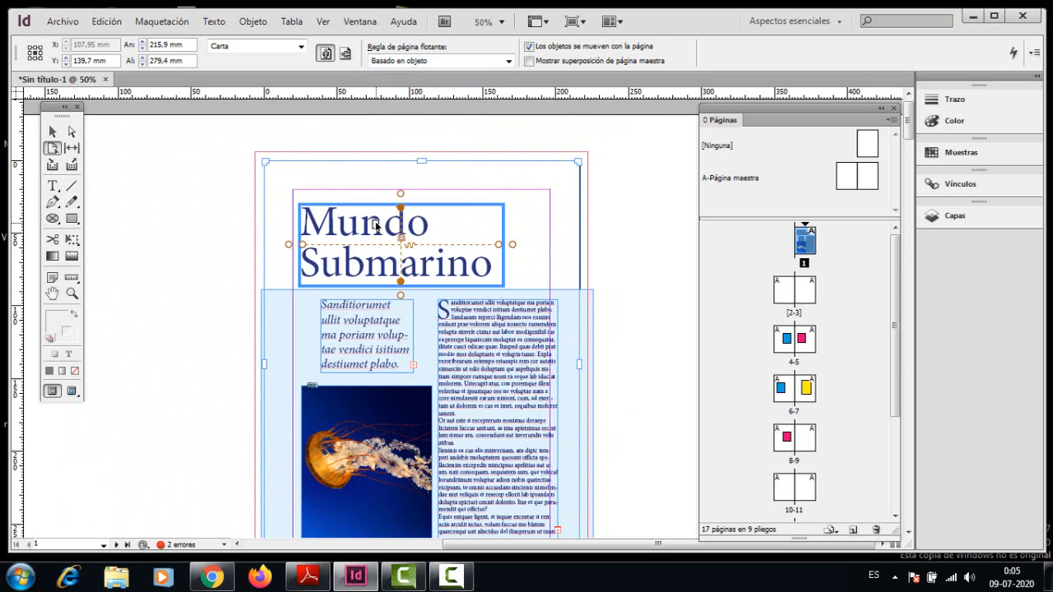
{"action": "left_click", "coordinate": [393, 332]}
{"action": "left_click", "coordinate": [501, 348]}
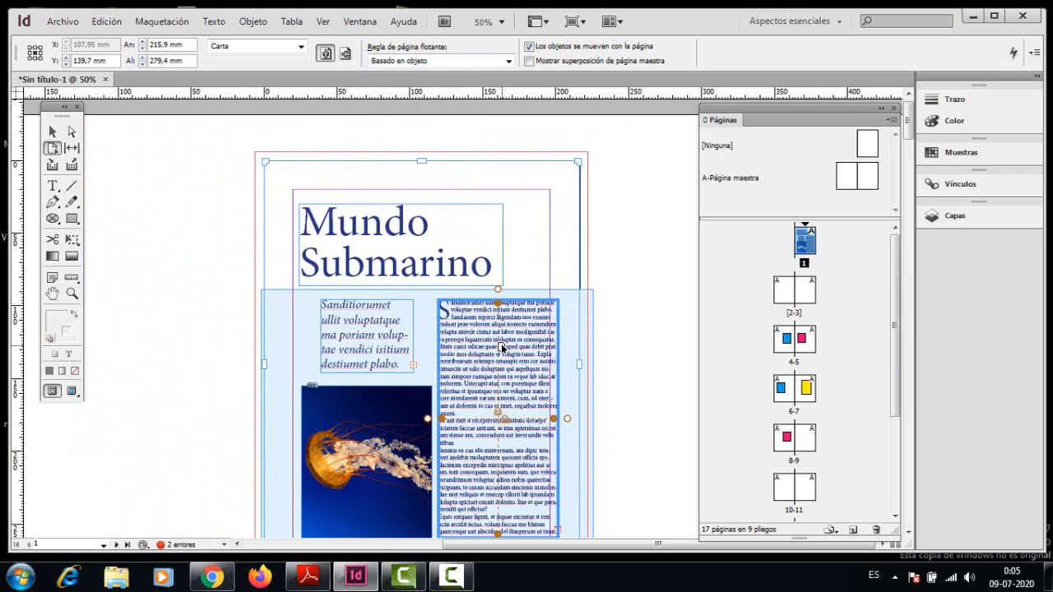
{"action": "left_click", "coordinate": [397, 431]}
{"action": "left_click", "coordinate": [382, 327]}
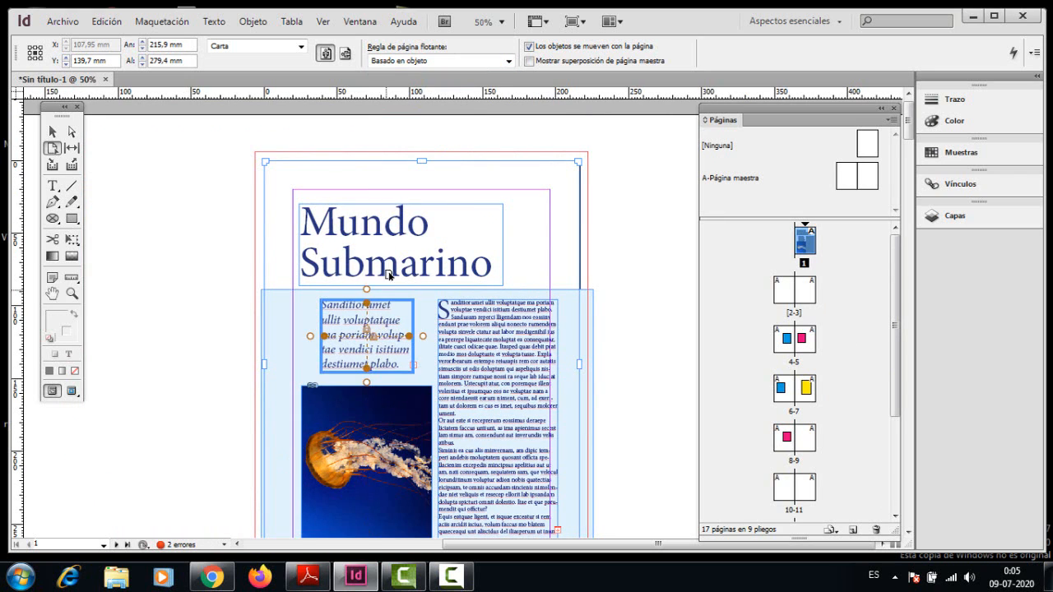
{"action": "left_click", "coordinate": [393, 227]}
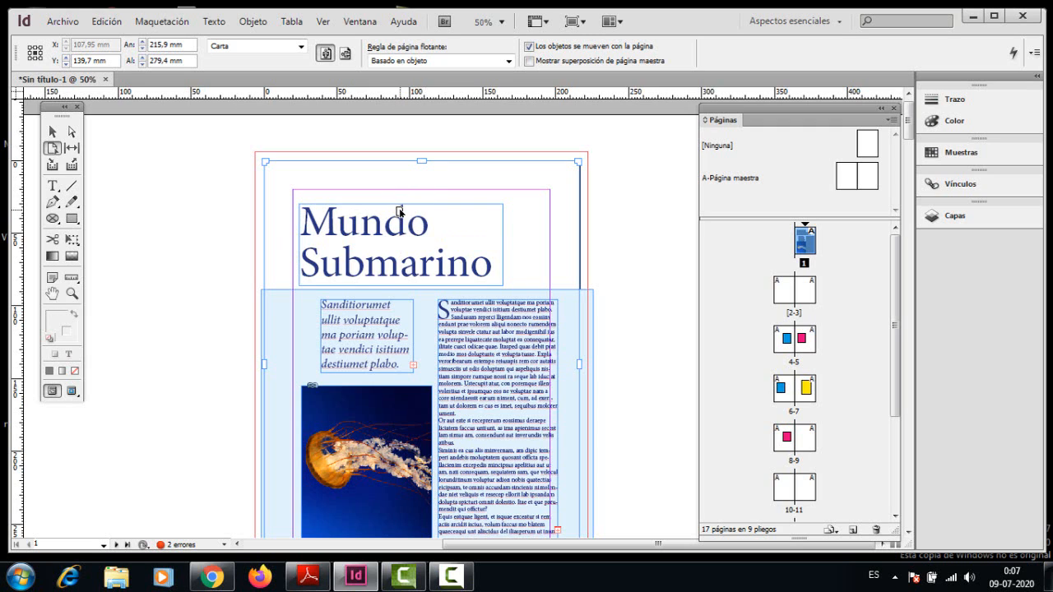
- Pin the title frame's top edge to the page, preview resizing from the upper-left corner, and undo the last change
{"action": "left_click", "coordinate": [400, 195]}
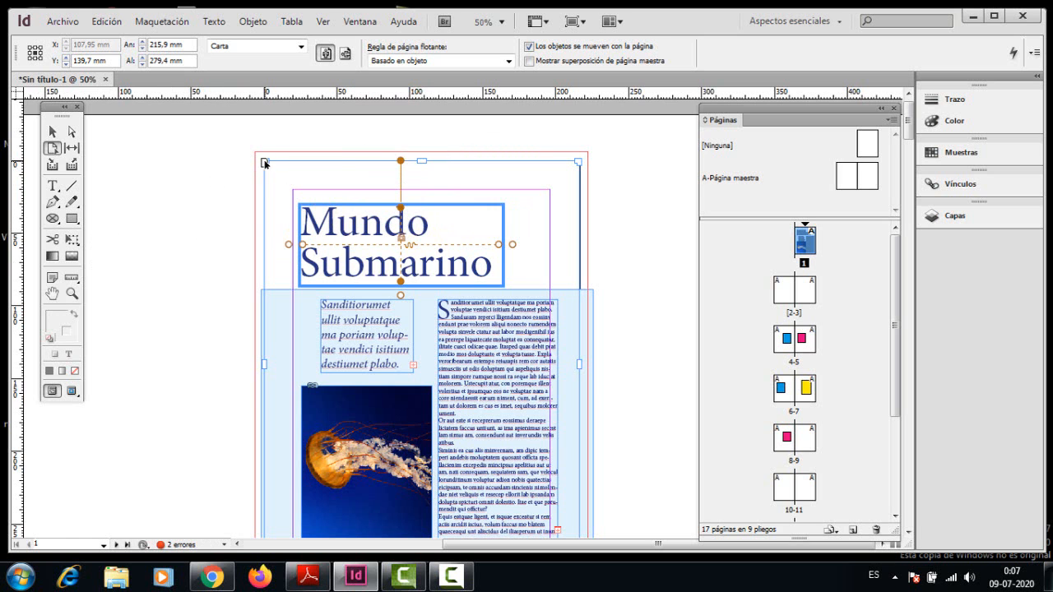
{"action": "left_click_drag", "start_coordinate": [265, 162], "coordinate": [144, 156]}
{"action": "key", "text": "ctrl+z"}
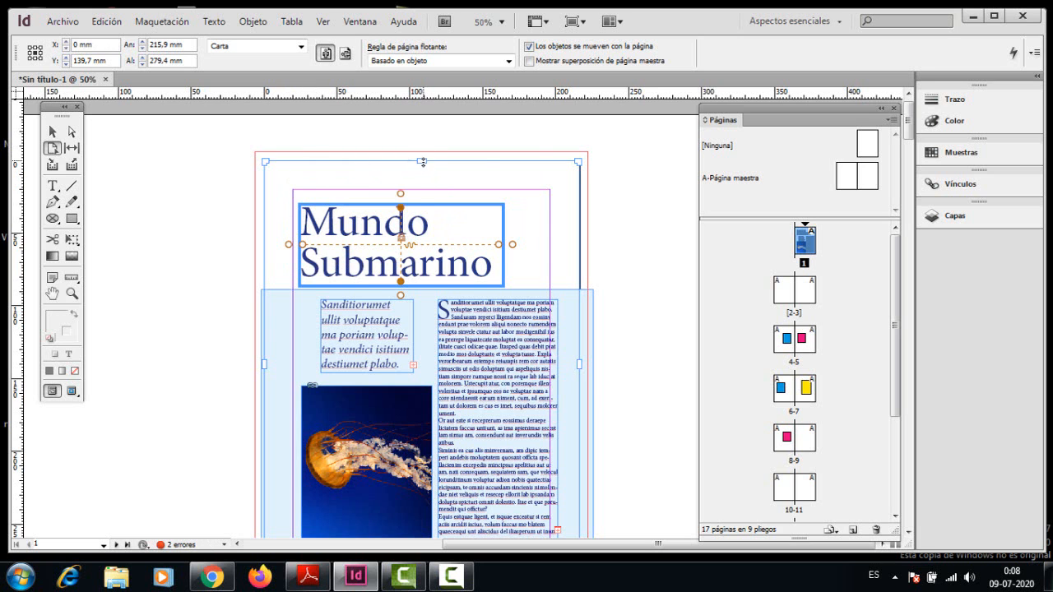
- Resize page 1 from its top edge and from its upper-right corner, undoing each change
{"action": "left_click_drag", "start_coordinate": [422, 160], "coordinate": [508, 152]}
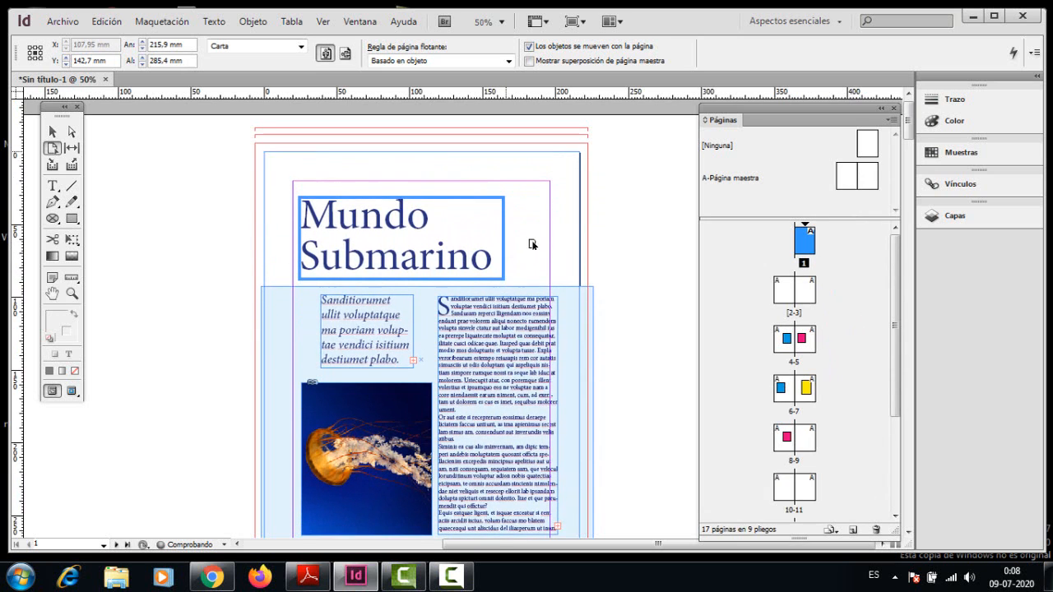
{"action": "key", "text": "ctrl+z"}
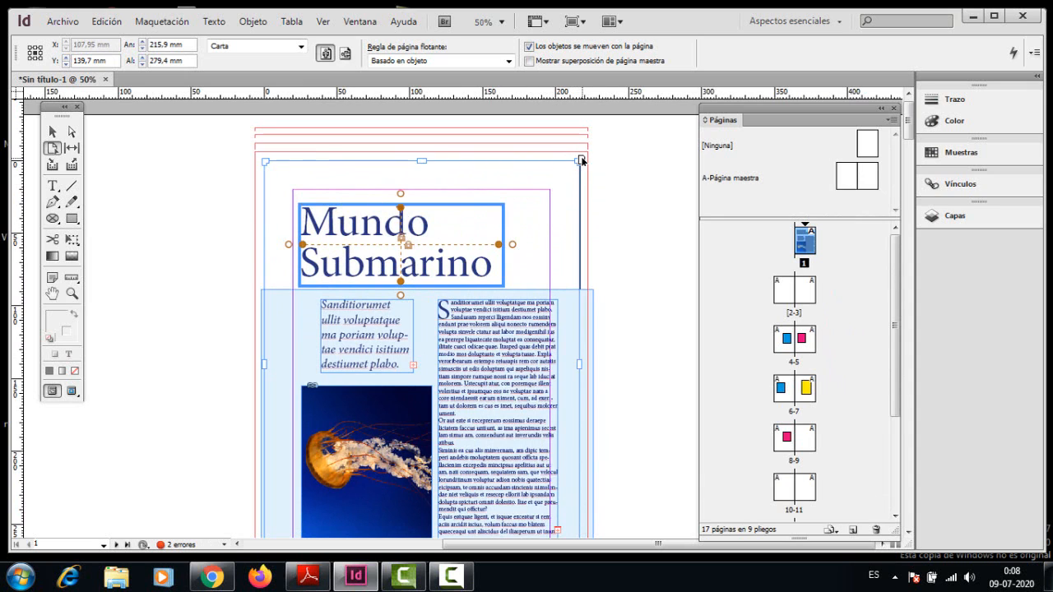
{"action": "left_click_drag", "start_coordinate": [579, 159], "coordinate": [586, 192]}
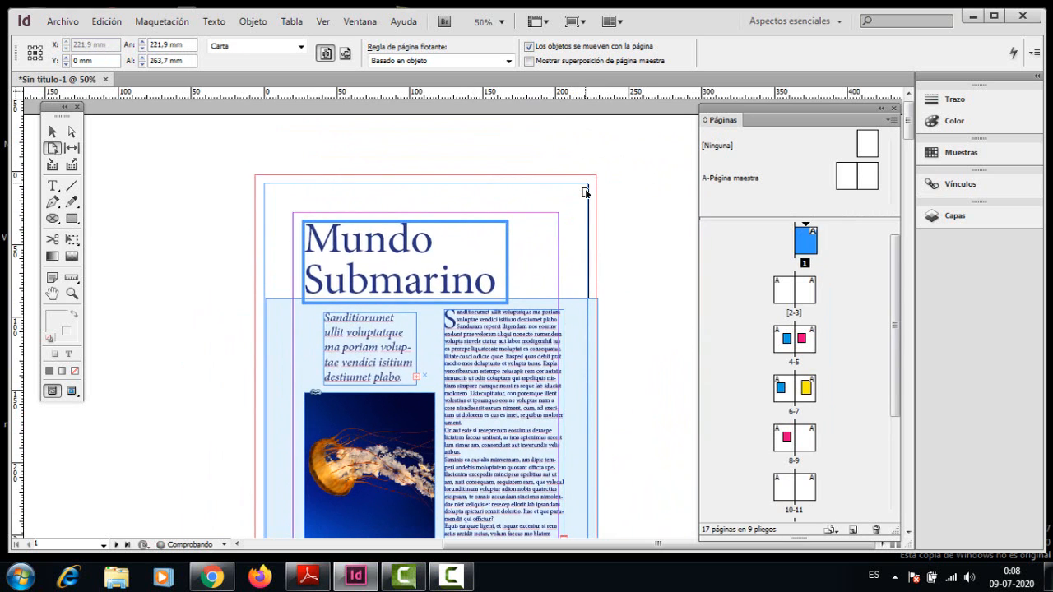
{"action": "key", "text": "ctrl+z"}
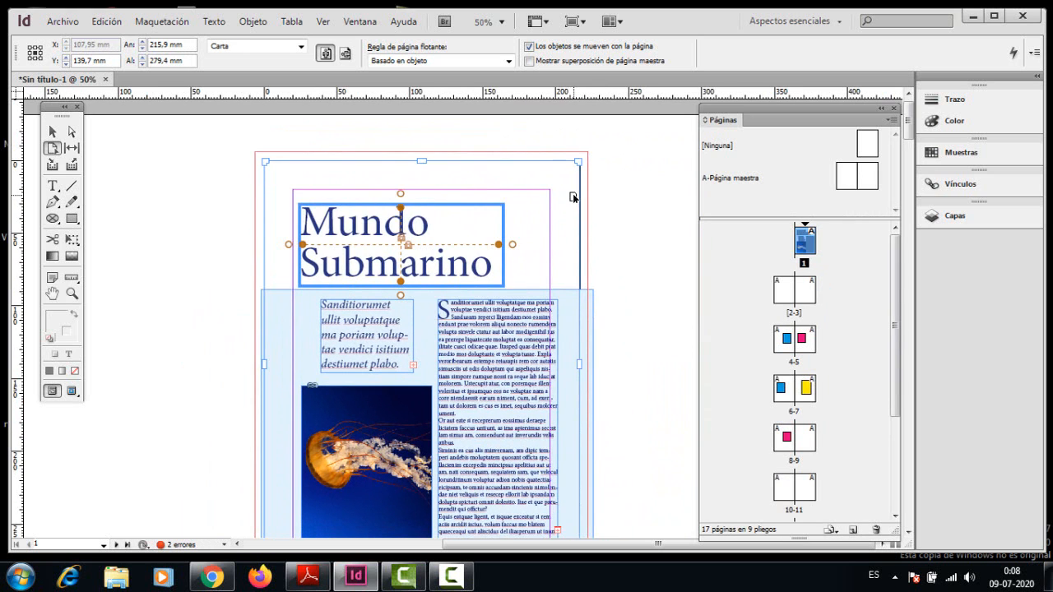
- Pin the title frame to the page's left, right and top edges, and preview resizing page 1 from its upper-right corner
{"action": "left_click", "coordinate": [510, 245]}
{"action": "left_click", "coordinate": [401, 194]}
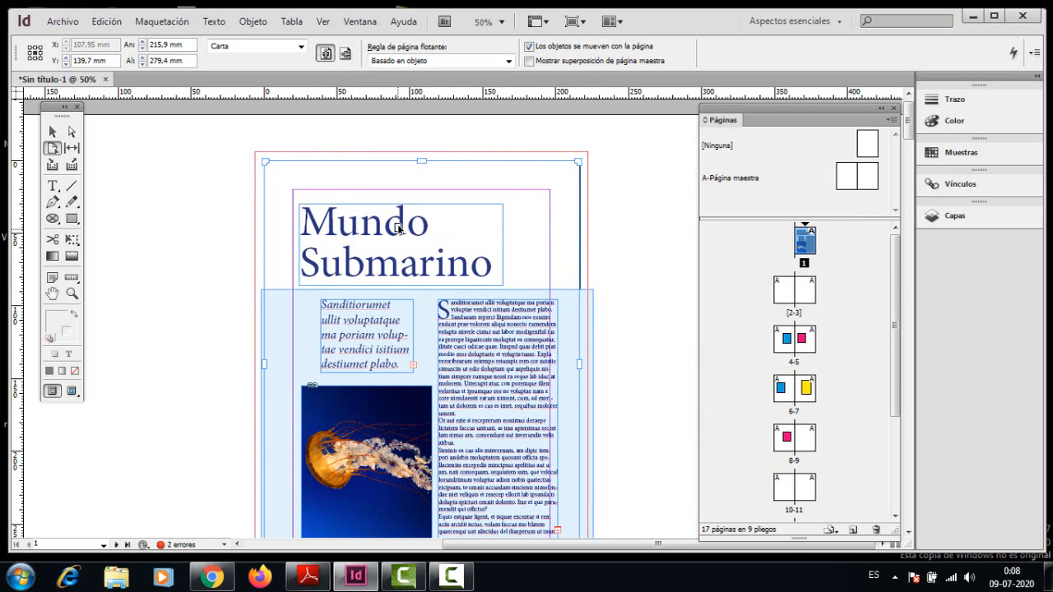
{"action": "left_click", "coordinate": [401, 223]}
{"action": "left_click", "coordinate": [401, 193]}
{"action": "left_click", "coordinate": [402, 213]}
{"action": "left_click", "coordinate": [402, 193]}
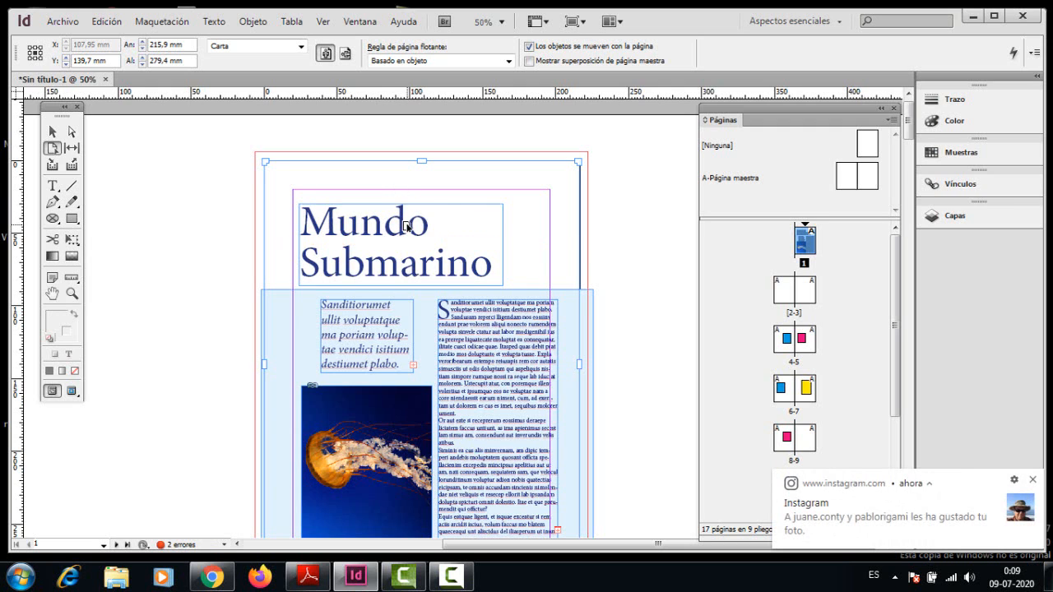
{"action": "left_click", "coordinate": [406, 226]}
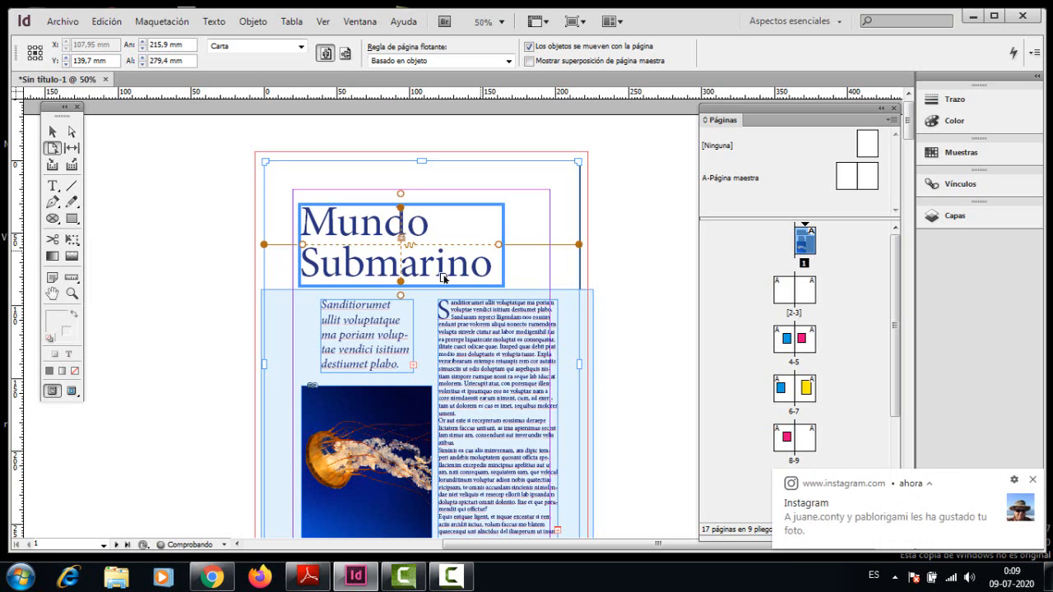
{"action": "left_click", "coordinate": [401, 195]}
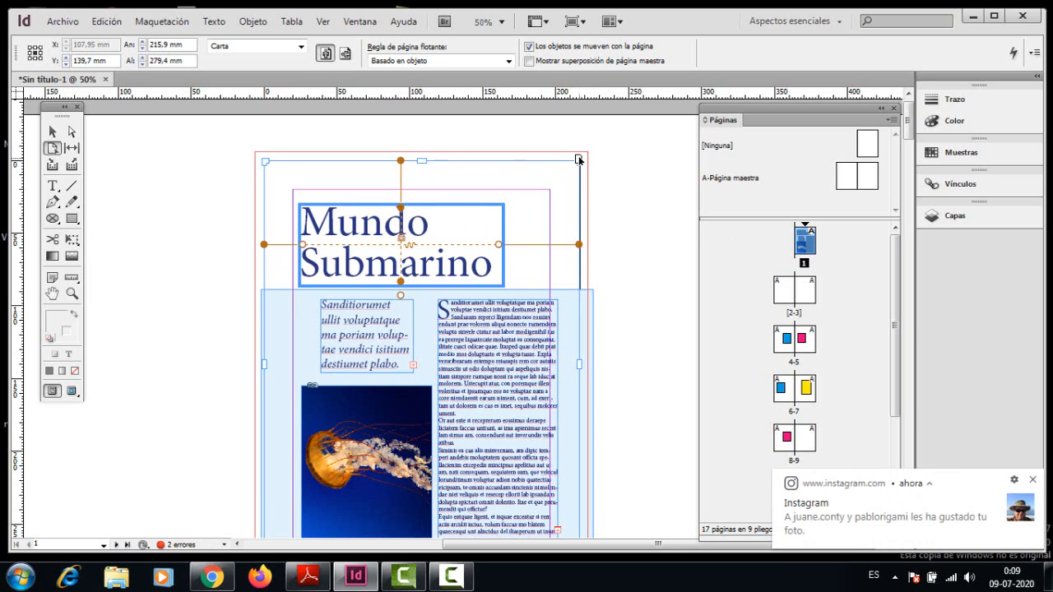
{"action": "left_click_drag", "start_coordinate": [579, 162], "coordinate": [508, 225]}
{"action": "left_click_drag", "start_coordinate": [552, 220], "coordinate": [524, 214]}
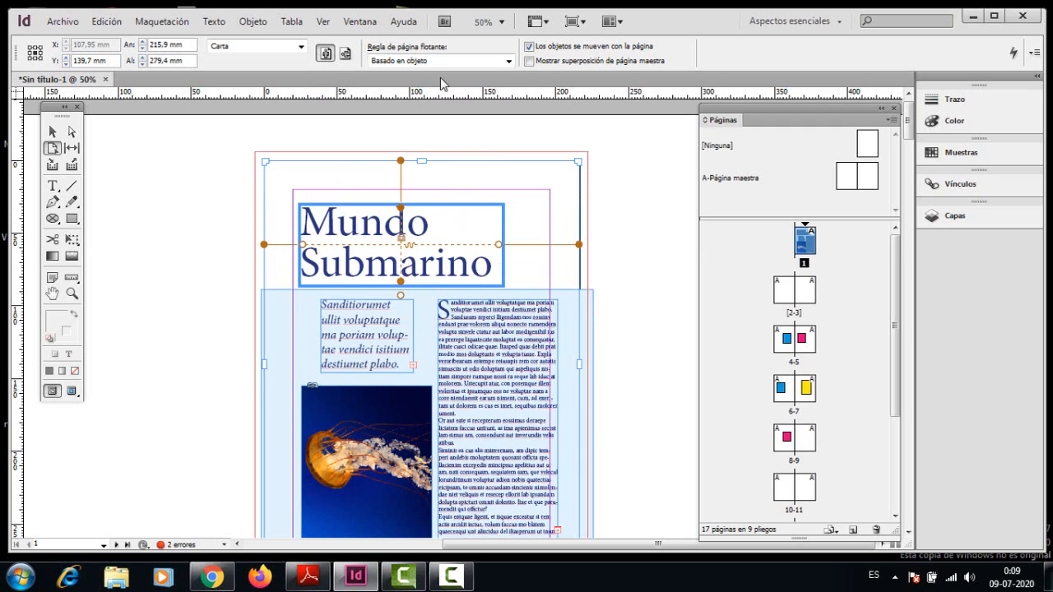
- Set page 1's Regla de página flotante to Basado en guía and add a vertical liquid guide through the right text column
{"action": "left_click", "coordinate": [509, 62]}
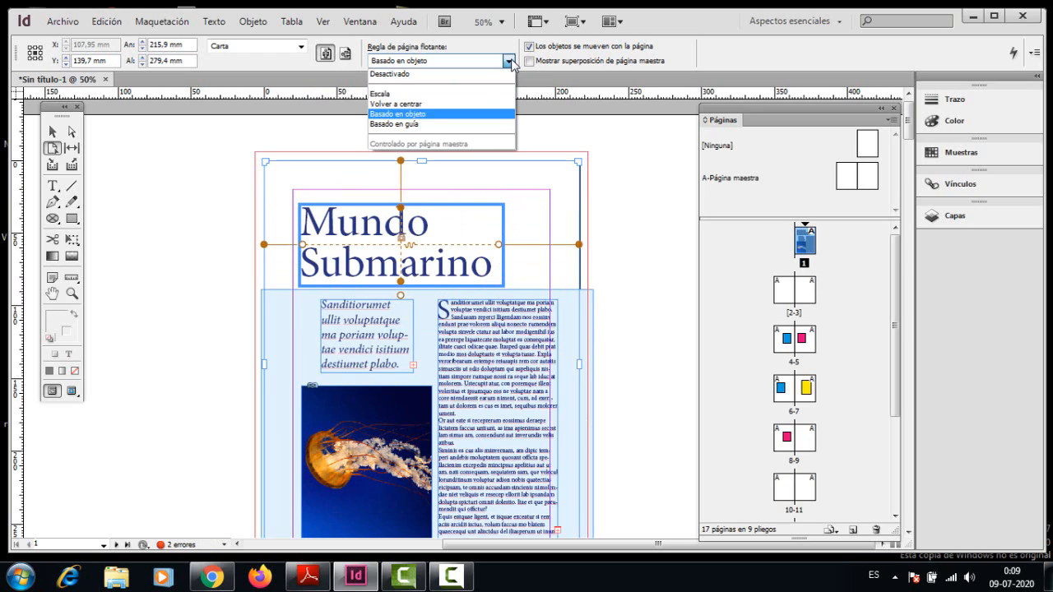
{"action": "left_click", "coordinate": [441, 125]}
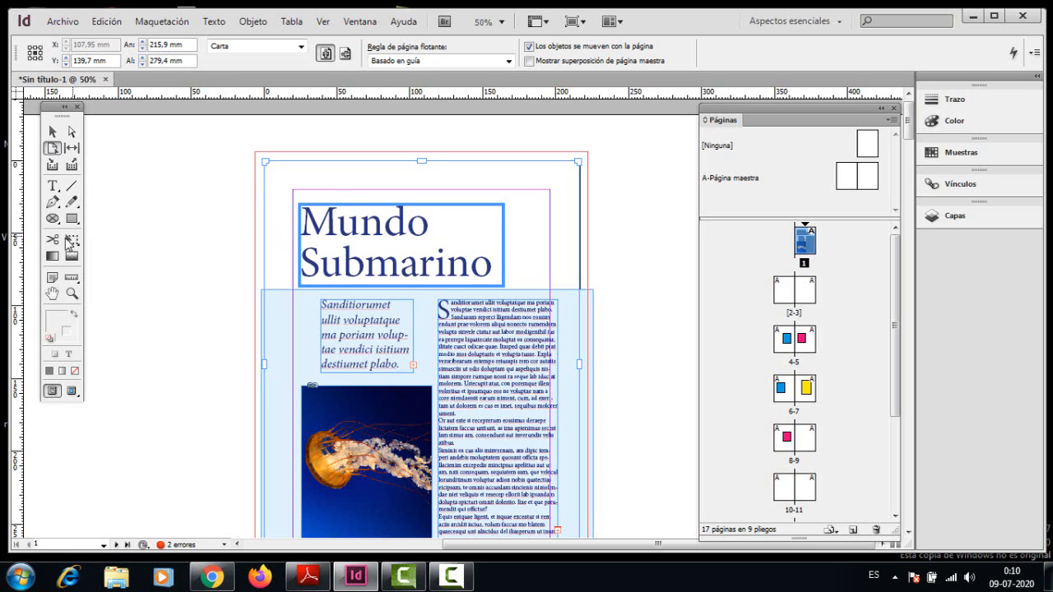
{"action": "left_click_drag", "start_coordinate": [18, 332], "coordinate": [462, 431]}
{"action": "mouse_move", "coordinate": [264, 364]}
{"action": "left_mouse_down"}
{"action": "mouse_move", "coordinate": [148, 369]}
{"action": "mouse_move", "coordinate": [289, 374]}
{"action": "mouse_move", "coordinate": [122, 370]}
{"action": "mouse_move", "coordinate": [276, 364]}
{"action": "left_mouse_up"}
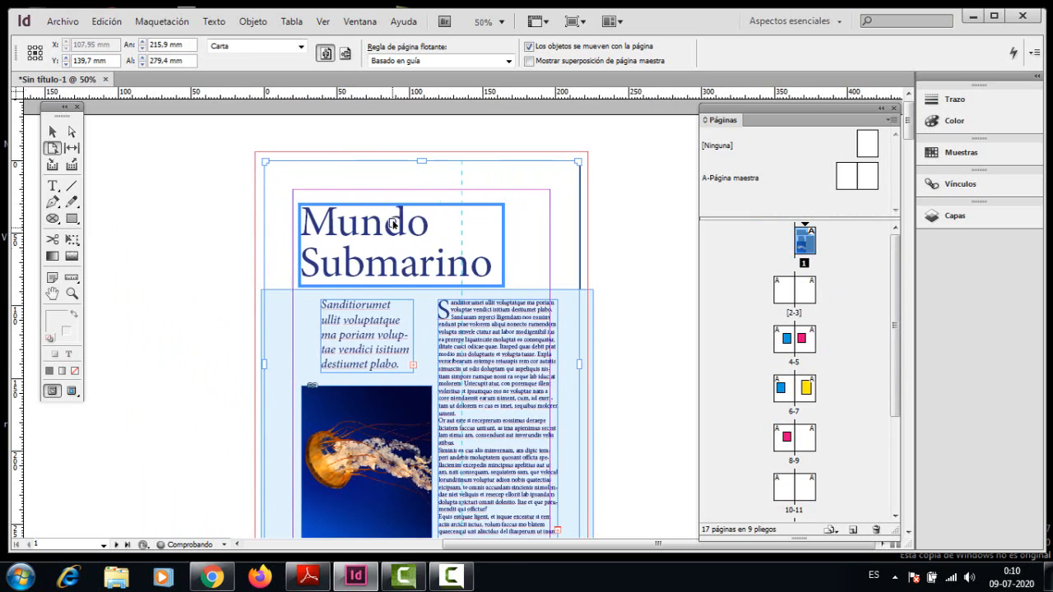
- Move the vertical liquid guide left across the title and jellyfish image, and preview resizing page 1 from its right edge
{"action": "left_click_drag", "start_coordinate": [460, 181], "coordinate": [354, 186]}
{"action": "mouse_move", "coordinate": [579, 364]}
{"action": "left_mouse_down"}
{"action": "mouse_move", "coordinate": [677, 363]}
{"action": "mouse_move", "coordinate": [460, 364]}
{"action": "mouse_move", "coordinate": [670, 365]}
{"action": "mouse_move", "coordinate": [558, 362]}
{"action": "left_mouse_up"}
{"action": "mouse_move", "coordinate": [578, 364]}
{"action": "left_mouse_down"}
{"action": "mouse_move", "coordinate": [672, 357]}
{"action": "mouse_move", "coordinate": [566, 357]}
{"action": "mouse_move", "coordinate": [647, 356]}
{"action": "mouse_move", "coordinate": [573, 366]}
{"action": "mouse_move", "coordinate": [591, 353]}
{"action": "mouse_move", "coordinate": [559, 357]}
{"action": "mouse_move", "coordinate": [640, 361]}
{"action": "mouse_move", "coordinate": [572, 369]}
{"action": "mouse_move", "coordinate": [609, 364]}
{"action": "mouse_move", "coordinate": [580, 362]}
{"action": "left_mouse_up"}
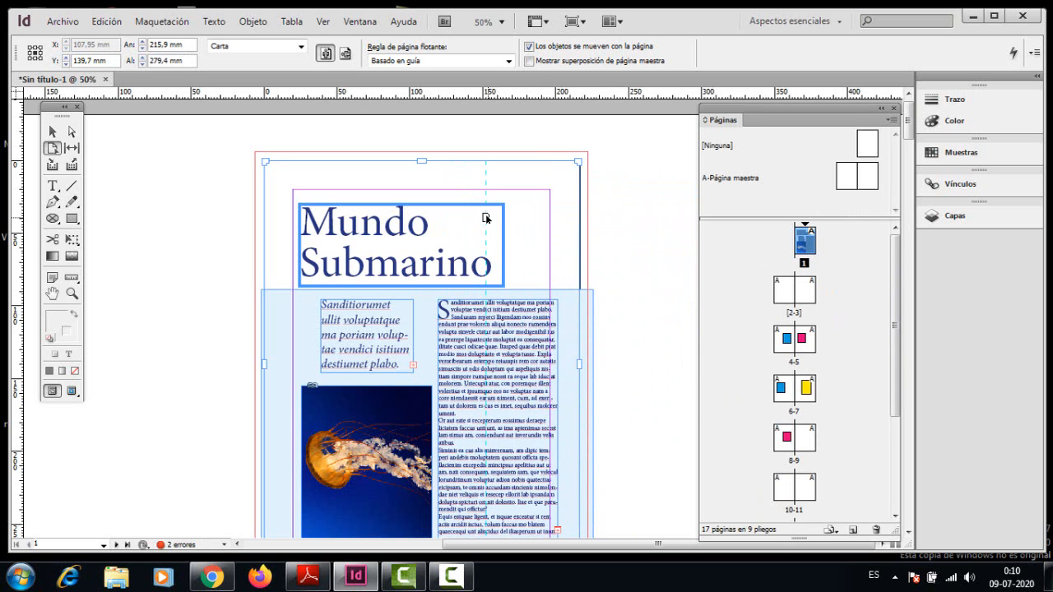
- Move the vertical guide to the title's right edge and back over the jellyfish image, and preview resizing from the page's left edge
{"action": "left_click", "coordinate": [484, 215]}
{"action": "left_click_drag", "start_coordinate": [484, 216], "coordinate": [509, 247]}
{"action": "left_click_drag", "start_coordinate": [508, 183], "coordinate": [366, 203]}
{"action": "mouse_move", "coordinate": [262, 365]}
{"action": "left_mouse_down"}
{"action": "mouse_move", "coordinate": [115, 370]}
{"action": "mouse_move", "coordinate": [264, 368]}
{"action": "left_mouse_up"}
{"action": "mouse_move", "coordinate": [263, 367]}
{"action": "left_mouse_down"}
{"action": "mouse_move", "coordinate": [142, 367]}
{"action": "mouse_move", "coordinate": [287, 367]}
{"action": "mouse_move", "coordinate": [165, 367]}
{"action": "mouse_move", "coordinate": [265, 370]}
{"action": "left_mouse_up"}
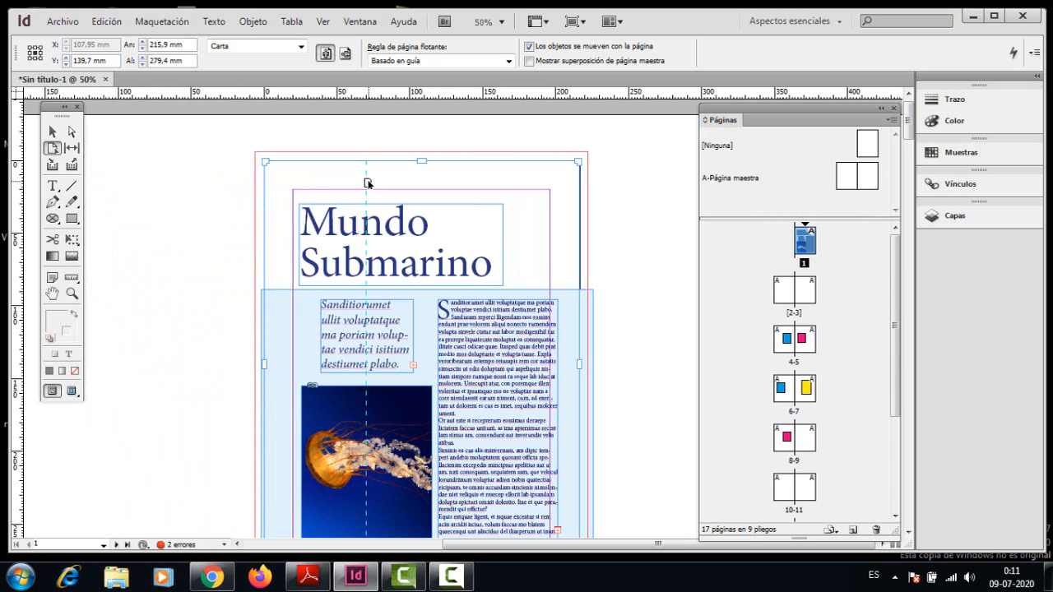
- Move the vertical guide off the page, and test a new horizontal liquid guide through the jellyfish image by resizing from the top edge
{"action": "left_click_drag", "start_coordinate": [367, 182], "coordinate": [182, 205]}
{"action": "left_click_drag", "start_coordinate": [375, 99], "coordinate": [466, 442]}
{"action": "left_click_drag", "start_coordinate": [618, 287], "coordinate": [617, 242]}
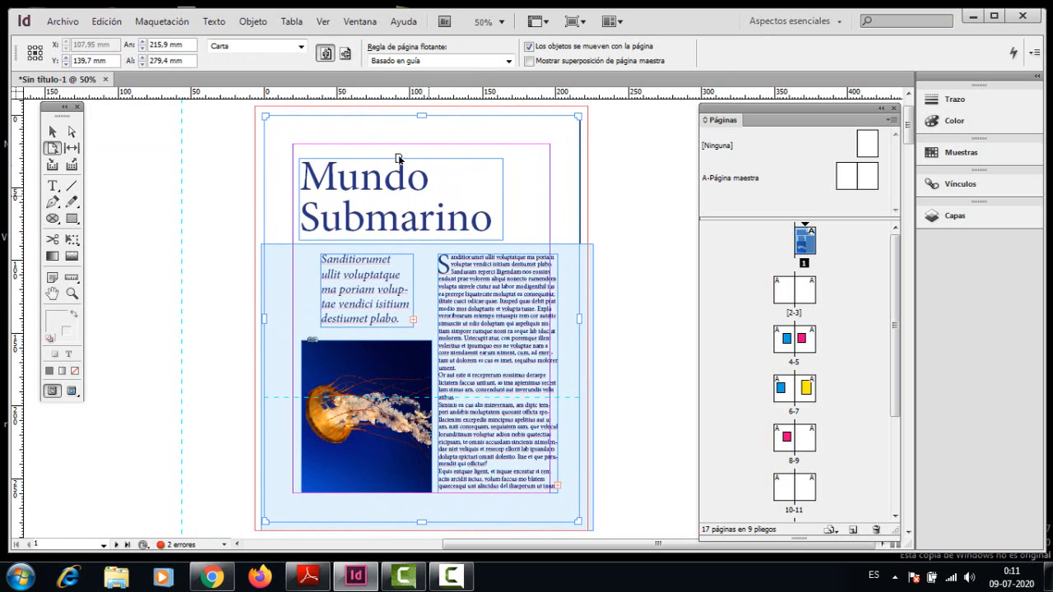
{"action": "left_click_drag", "start_coordinate": [422, 119], "coordinate": [487, 127]}
- Move the horizontal guide up to the title, preview resizing from the page's top edge, and move the guide above the page
{"action": "left_click_drag", "start_coordinate": [281, 399], "coordinate": [276, 200]}
{"action": "left_click_drag", "start_coordinate": [422, 118], "coordinate": [521, 149]}
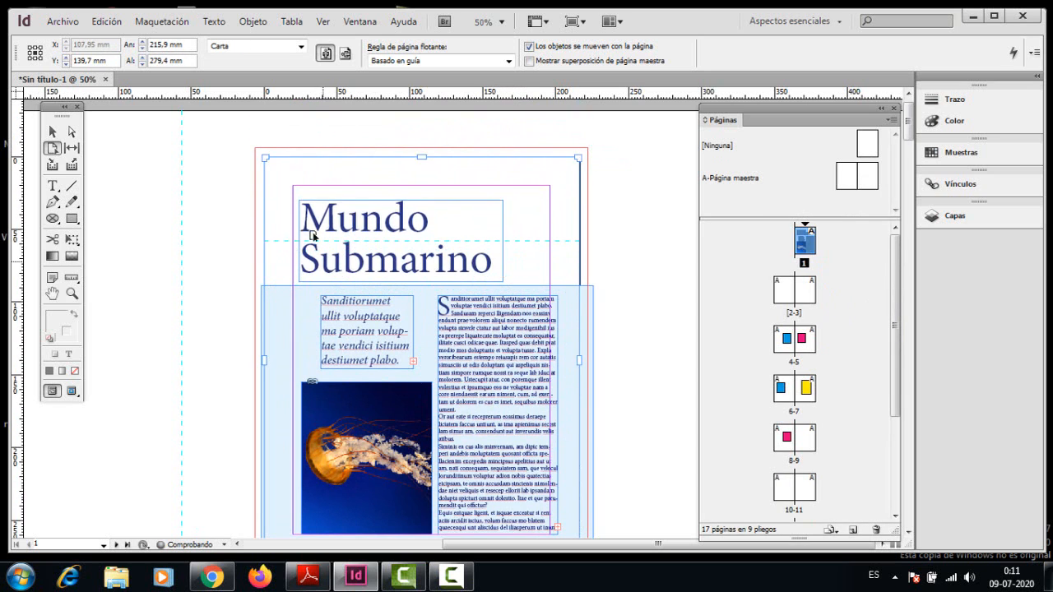
{"action": "left_click_drag", "start_coordinate": [277, 242], "coordinate": [292, 134]}
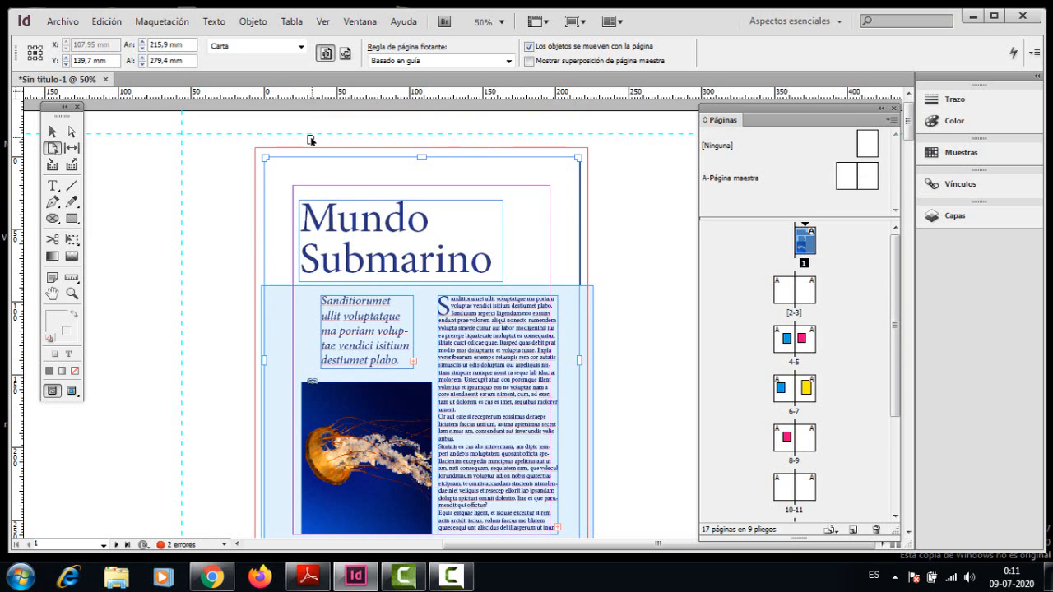
{"action": "left_click", "coordinate": [505, 61]}
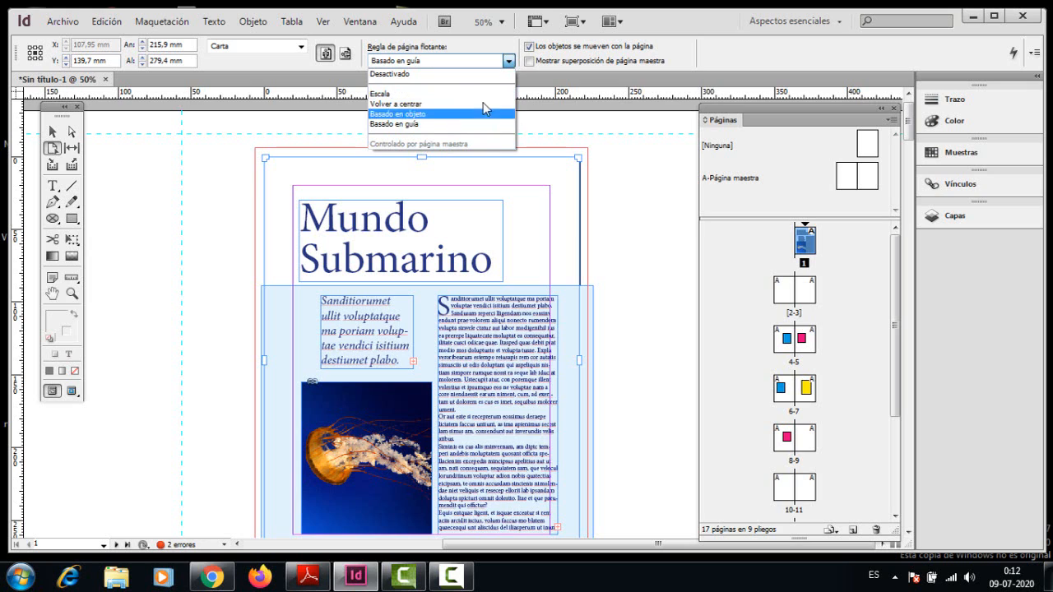
{"action": "left_click", "coordinate": [615, 220]}
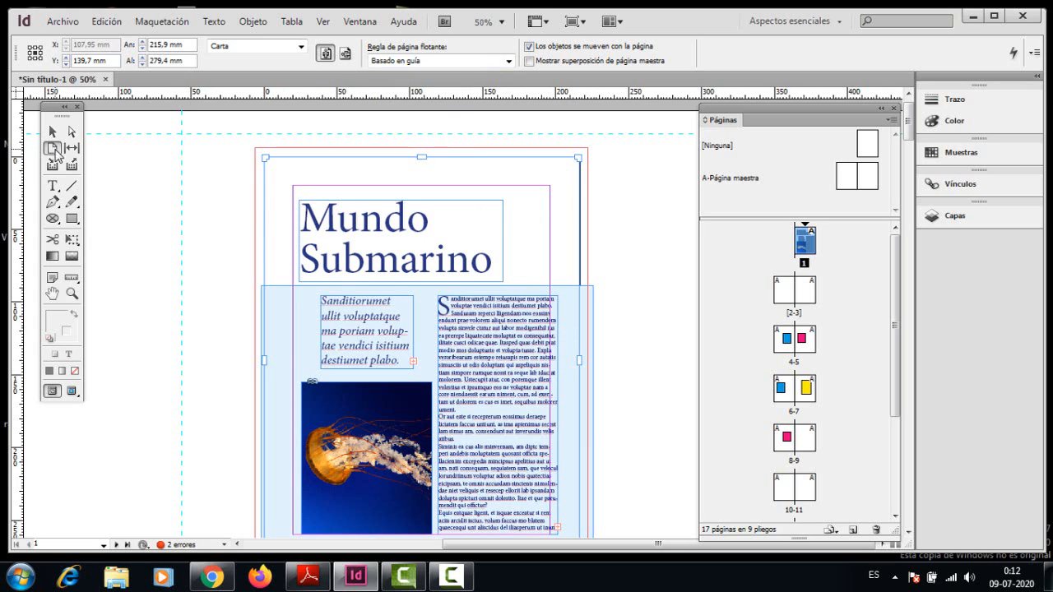
{"action": "mouse_move", "coordinate": [56, 112]}
{"action": "left_mouse_down"}
{"action": "mouse_move", "coordinate": [45, 136]}
{"action": "mouse_move", "coordinate": [55, 113]}
{"action": "left_mouse_up"}
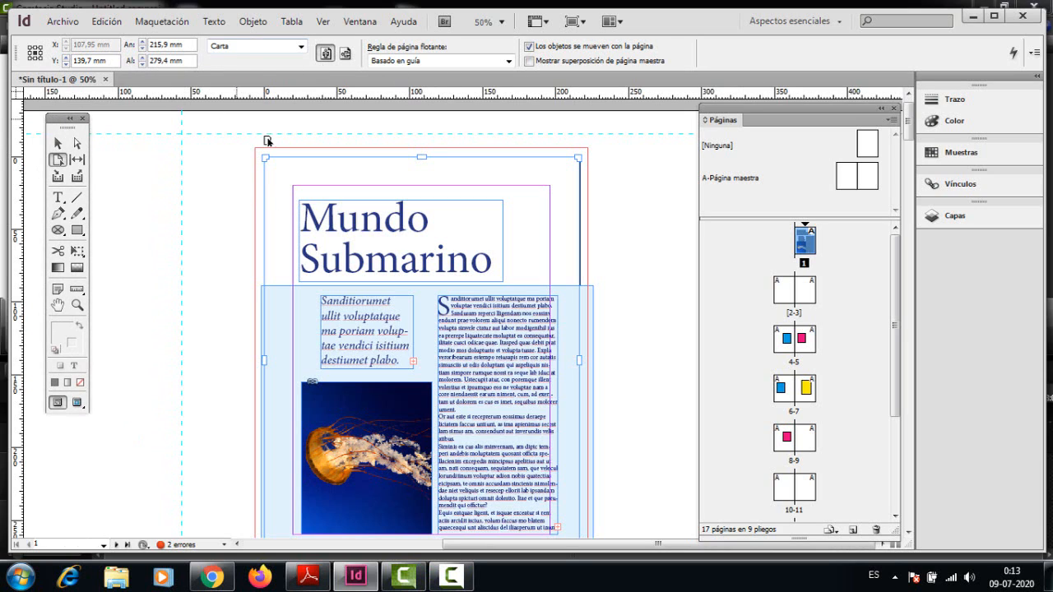